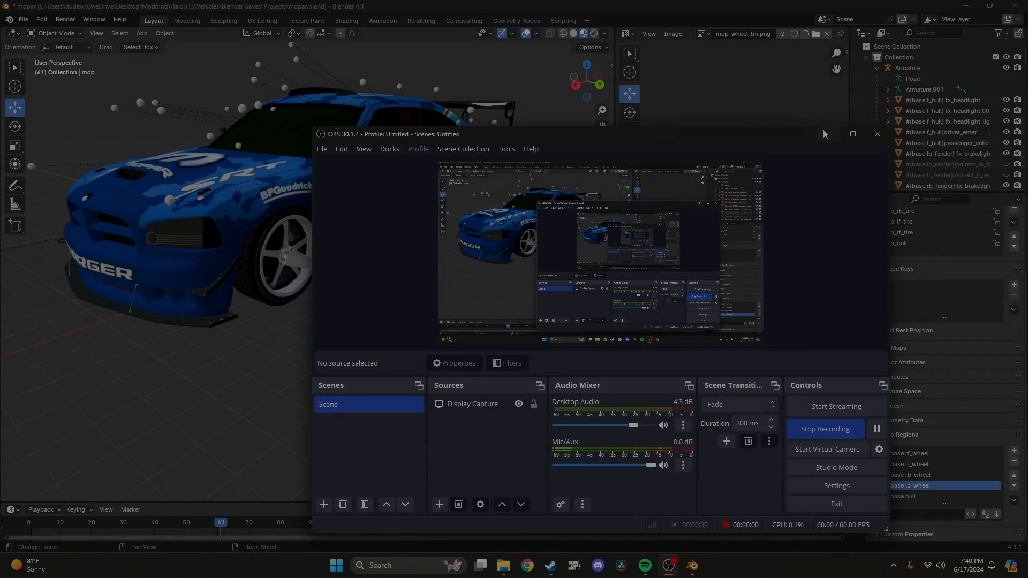
- Switch to File Explorer and browse to the Halo > H3 > Vehicles > pre edited files folder
left_click(824, 133)
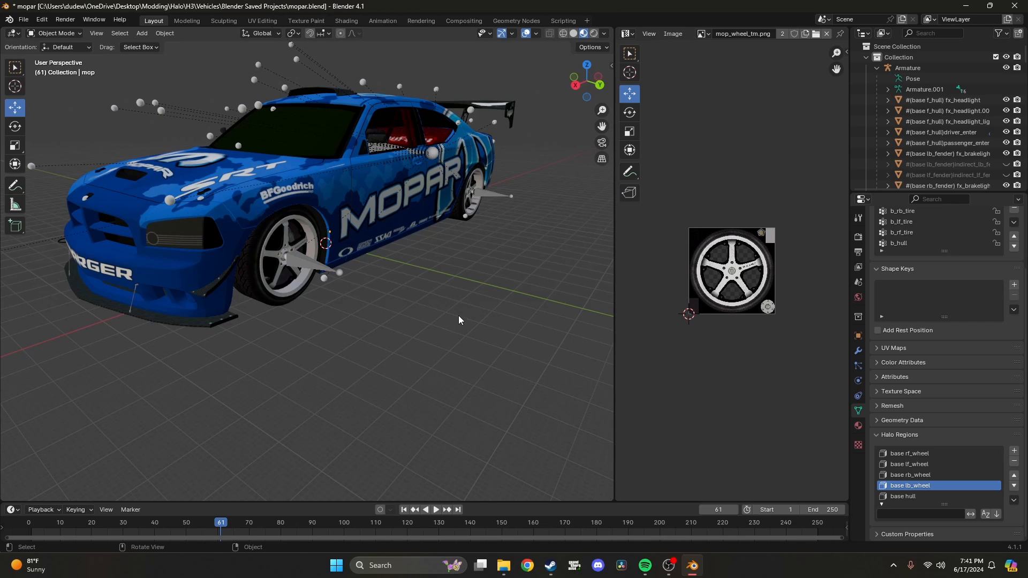
mouse_move(459, 320)
middle_mouse_down()
mouse_move(436, 298)
mouse_move(413, 305)
mouse_move(452, 305)
middle_mouse_up()
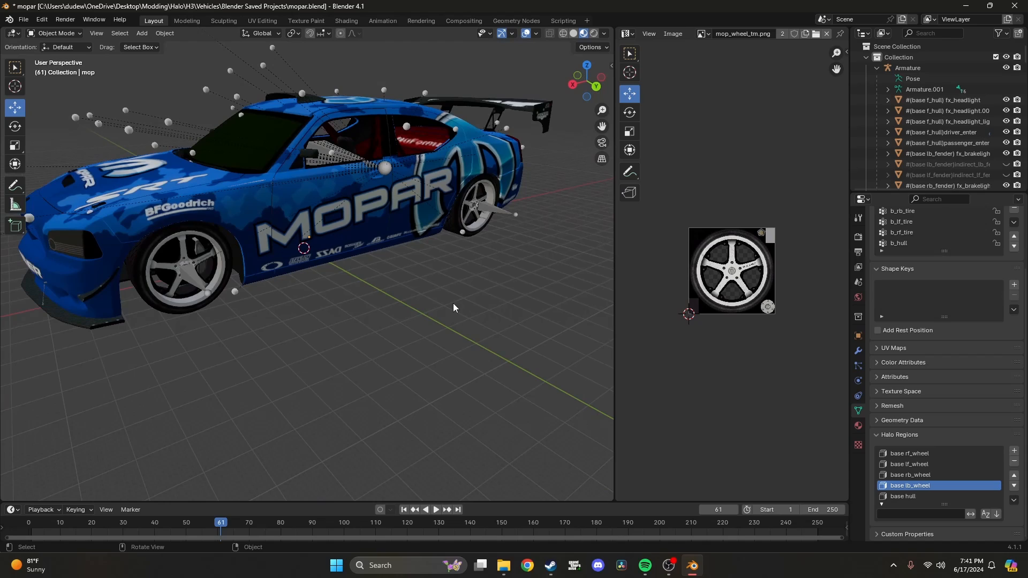
left_click(505, 565)
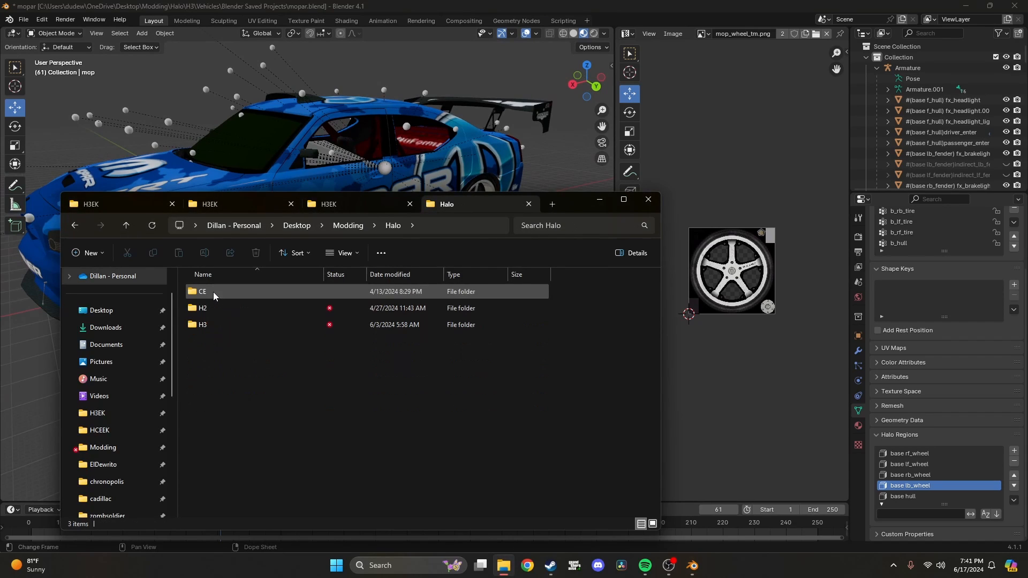
double_click(213, 325)
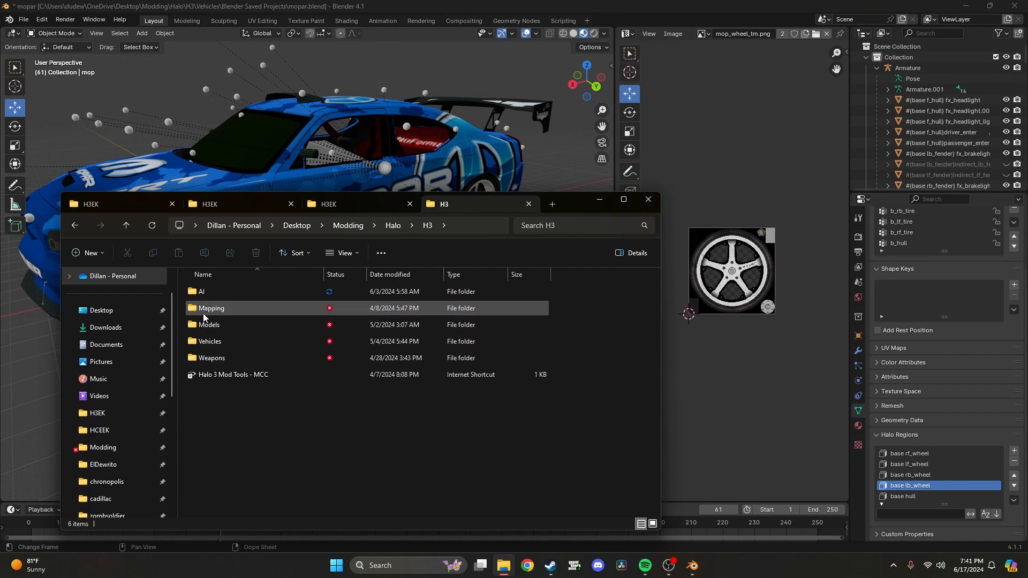
double_click(217, 341)
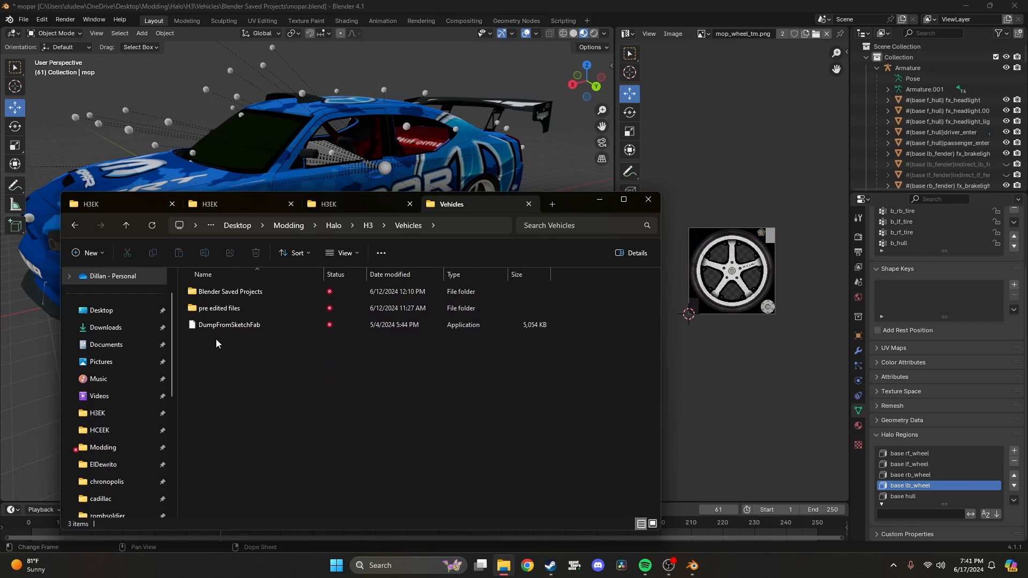
double_click(218, 308)
- Look through the vehicle folders and open the cadillac ctv folder to view its texture images
scroll(287, 312, "down", 3)
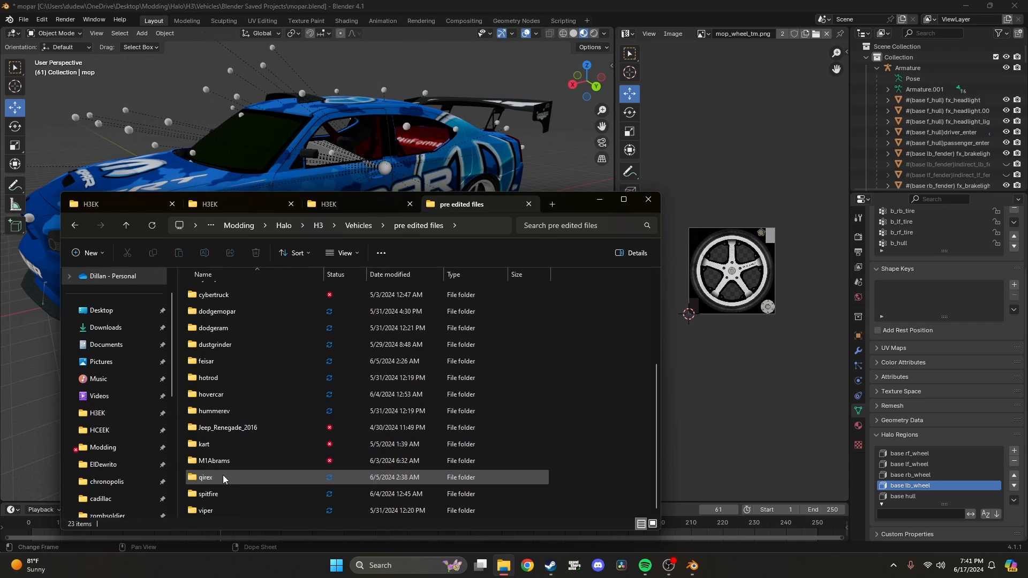
scroll(216, 489, "up", 3)
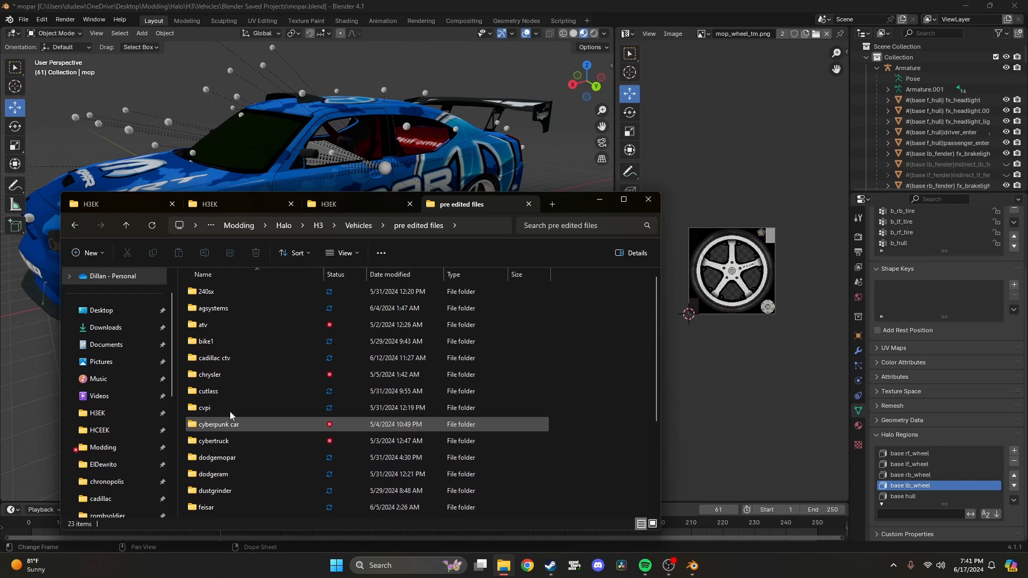
scroll(230, 407, "down", 1)
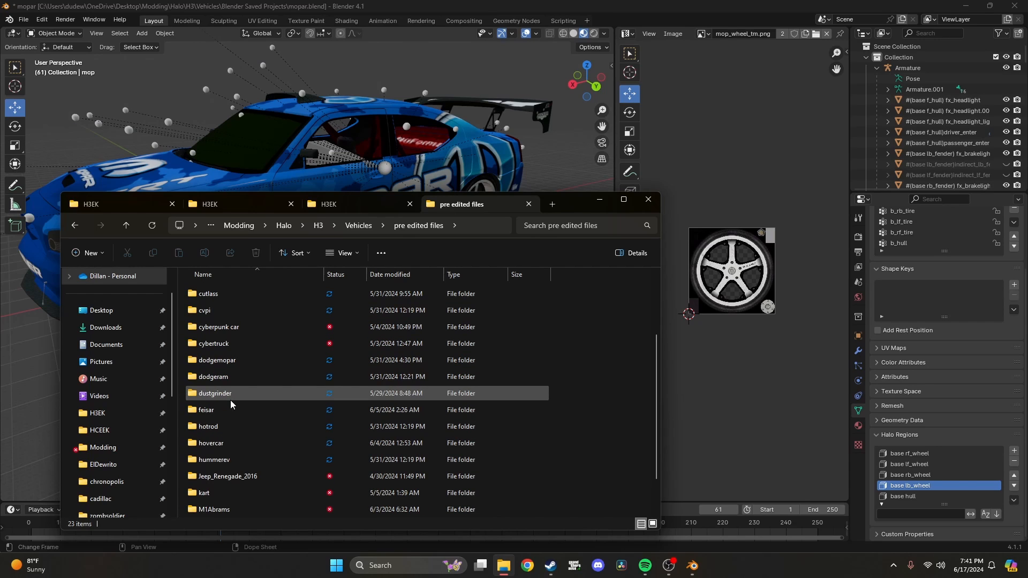
scroll(231, 402, "down", 2)
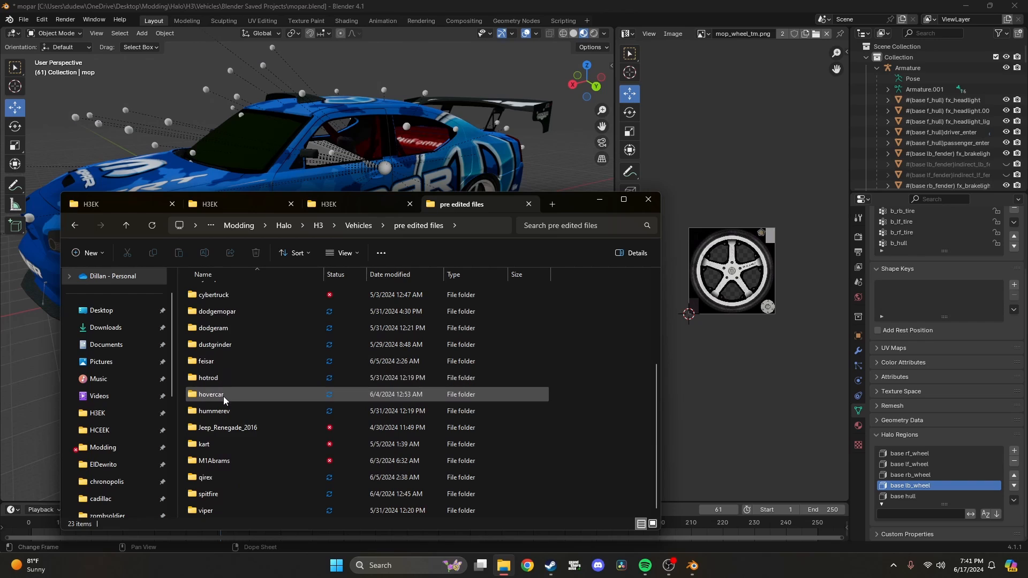
scroll(227, 458, "up", 3)
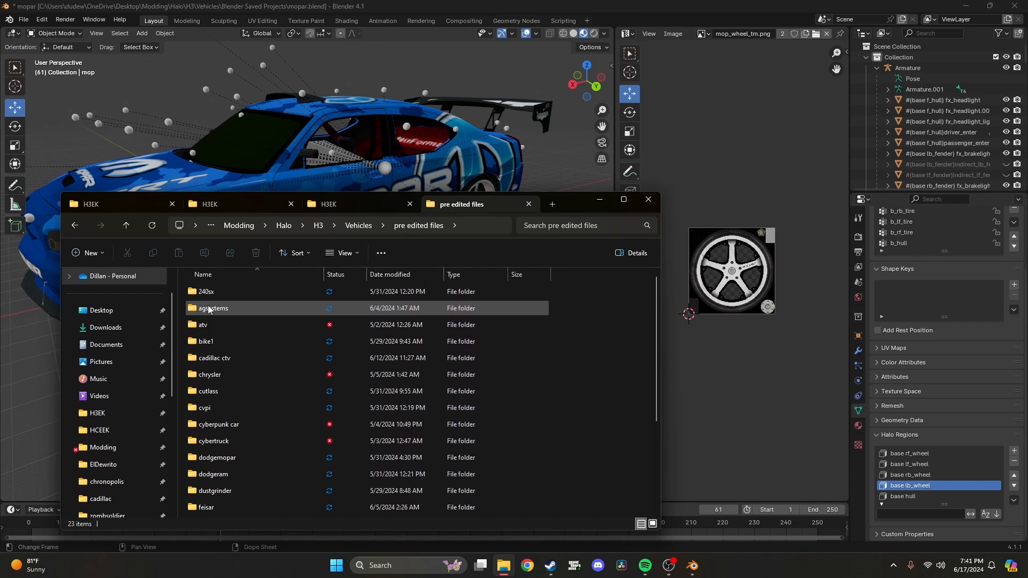
double_click(215, 358)
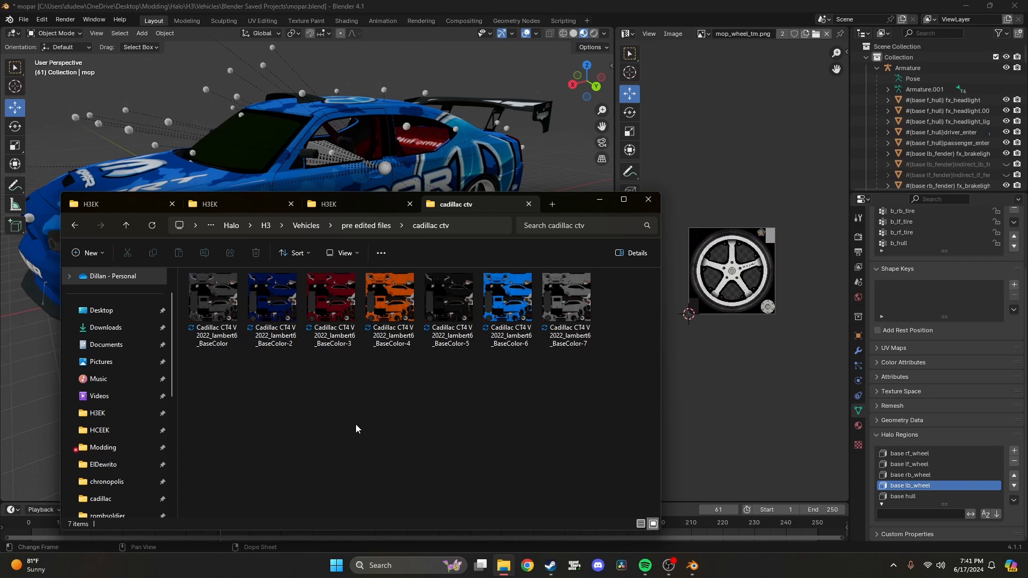
- Switch back to Blender and bring up the surface settings of the car's body material
left_click(858, 426)
scroll(935, 247, "up", 5)
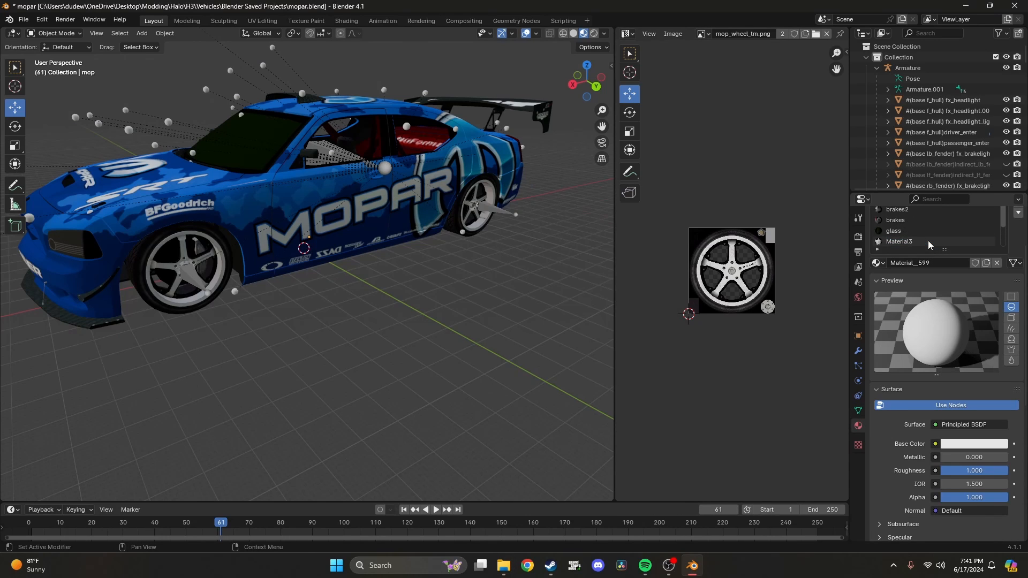
scroll(1017, 265, "up", 3)
scroll(1018, 265, "up", 1)
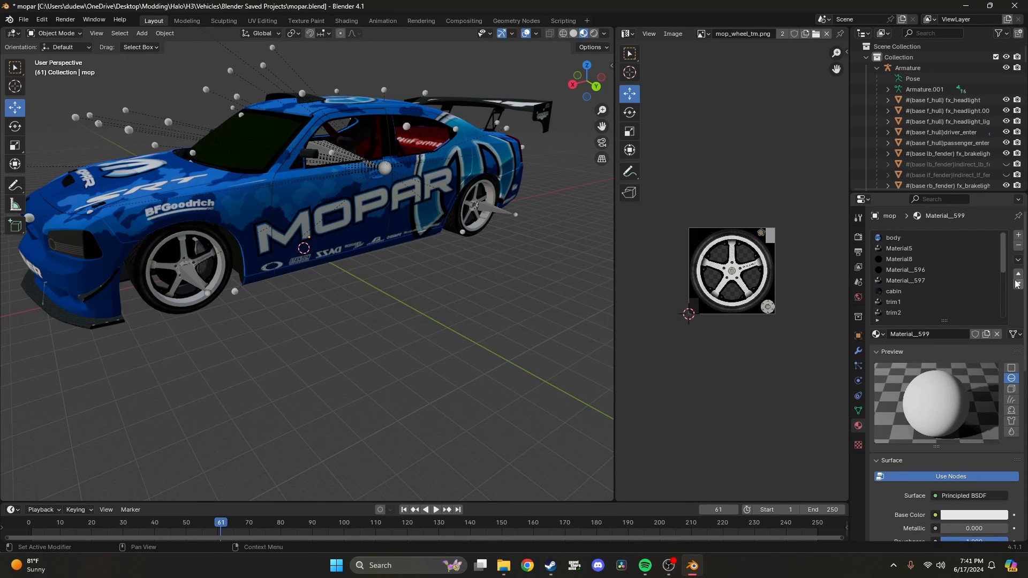
left_click(899, 238)
scroll(1018, 298, "down", 4)
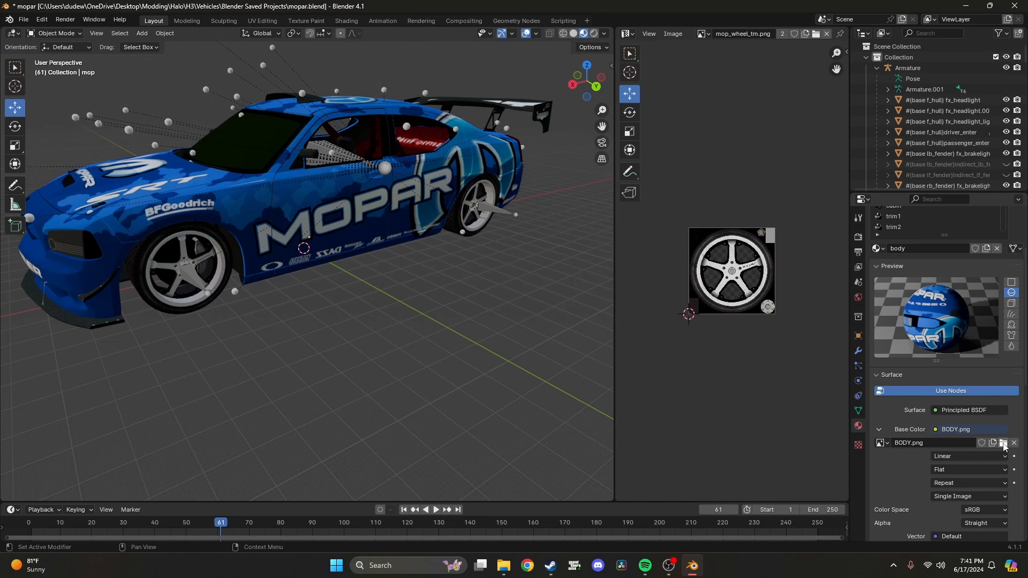
scroll(974, 414, "up", 1)
- Remove the body material's current surface shader and assign a new Principled BSDF
left_click(935, 432)
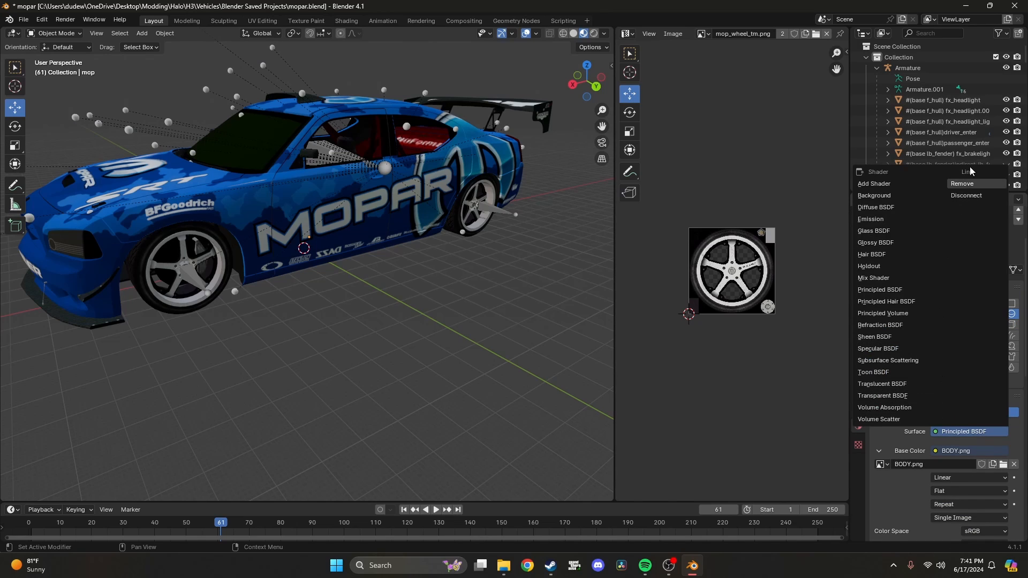
key("Escape")
left_click(935, 431)
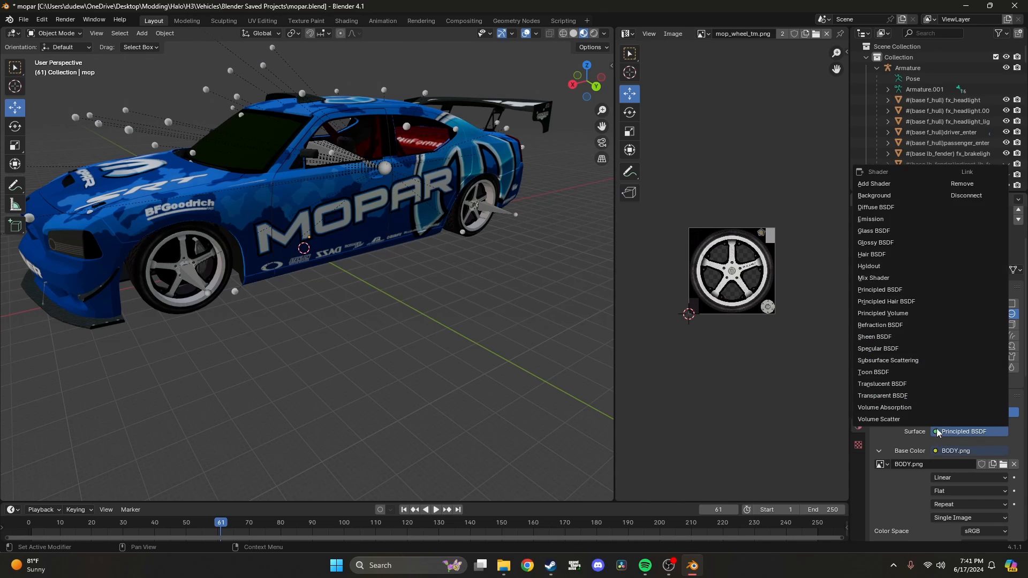
left_click(964, 184)
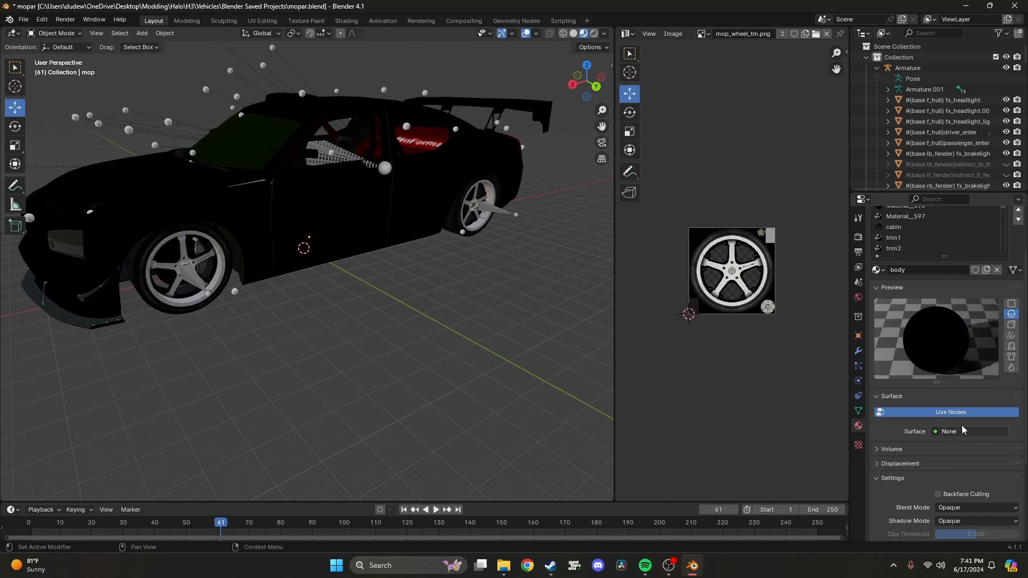
left_click(935, 432)
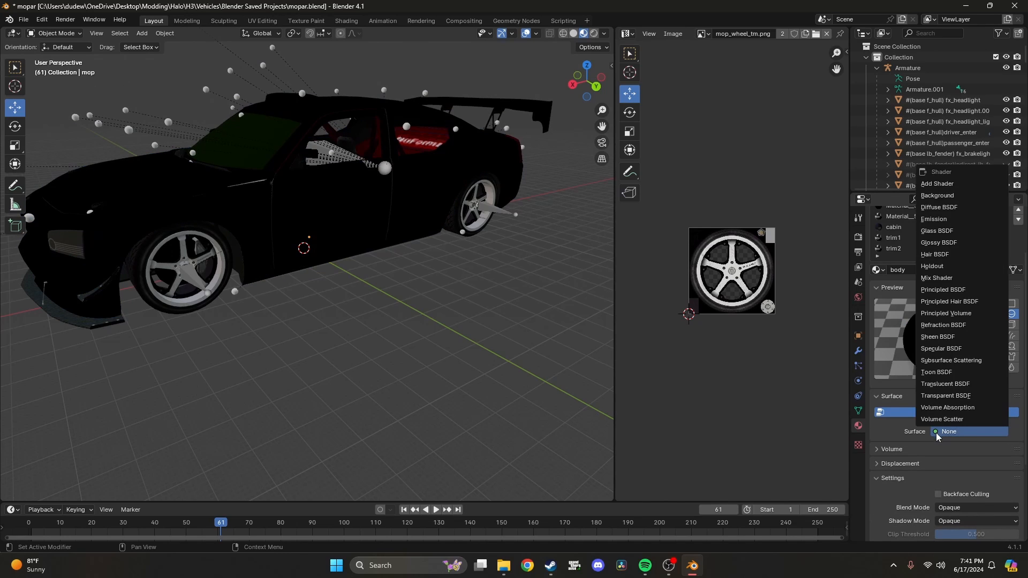
left_click(941, 290)
scroll(950, 442, "down", 2)
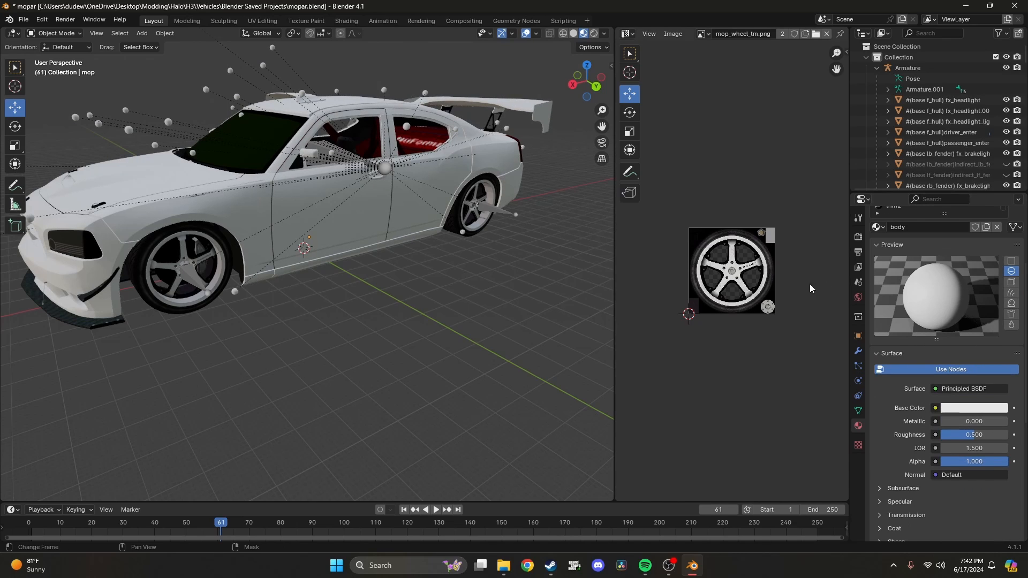
- Assign an Image Texture to the base color of the body material
left_click(936, 409)
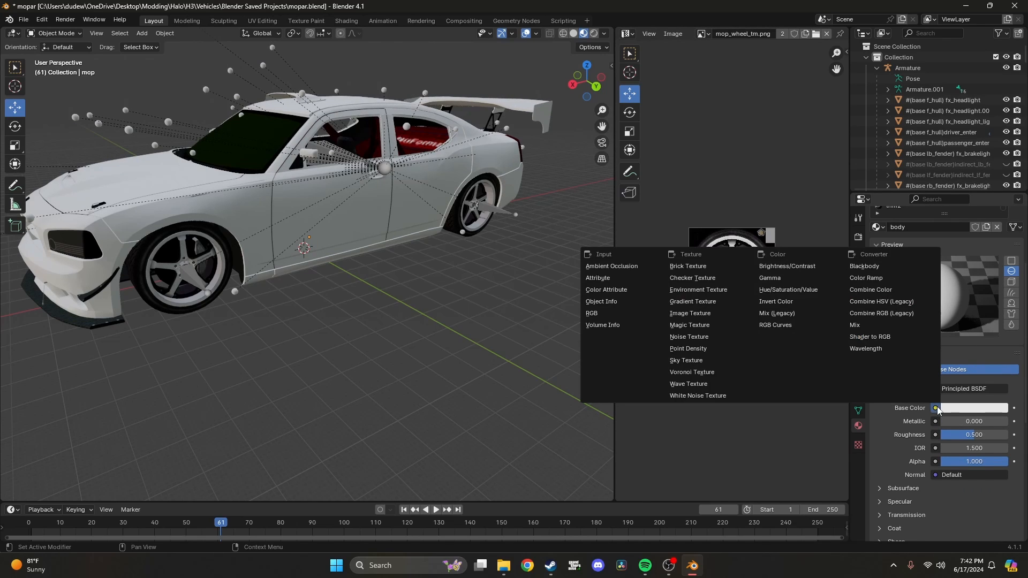
key("Escape")
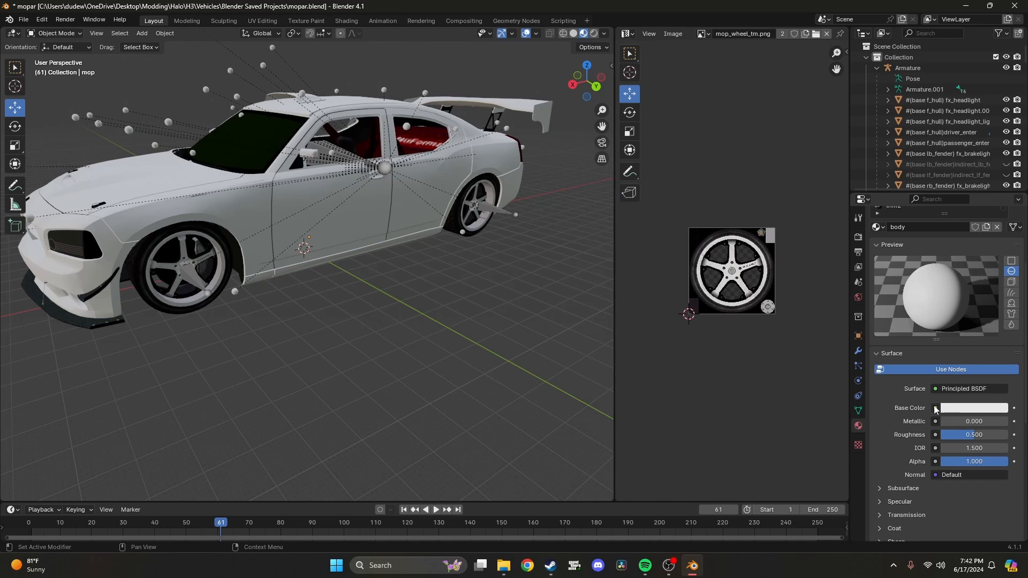
left_click(936, 410)
left_click(694, 314)
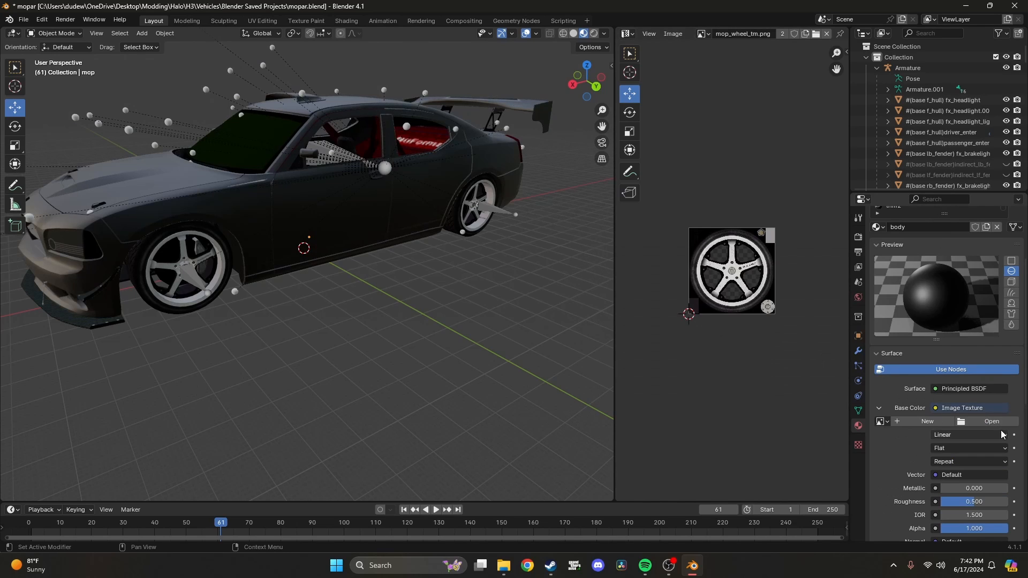
- Load BODY.png from the Vehicles > pre edited files > dodgemopar folder into the body material's image texture
left_click(991, 422)
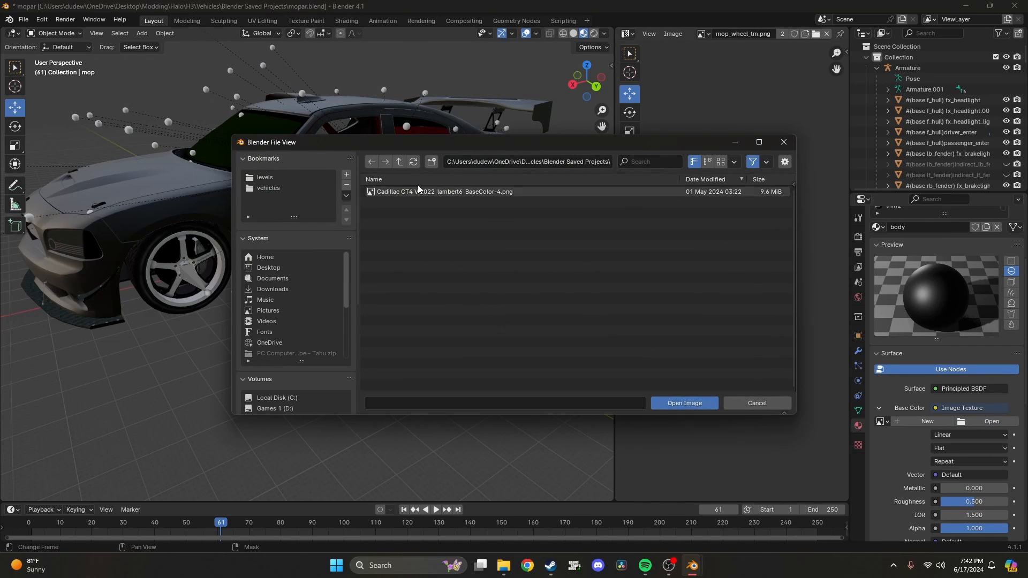
left_click(399, 161)
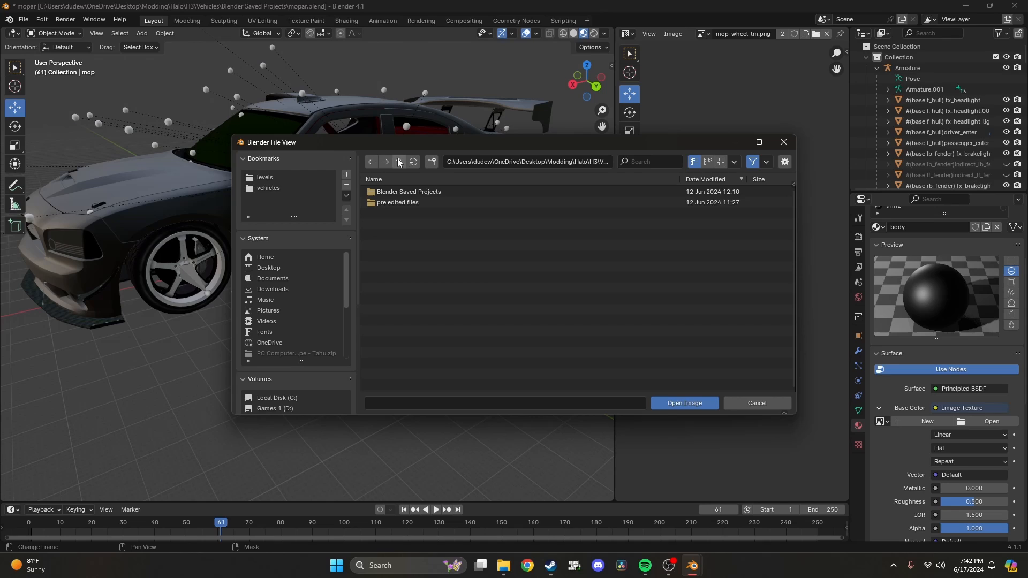
double_click(393, 192)
left_click(399, 162)
left_click(399, 162)
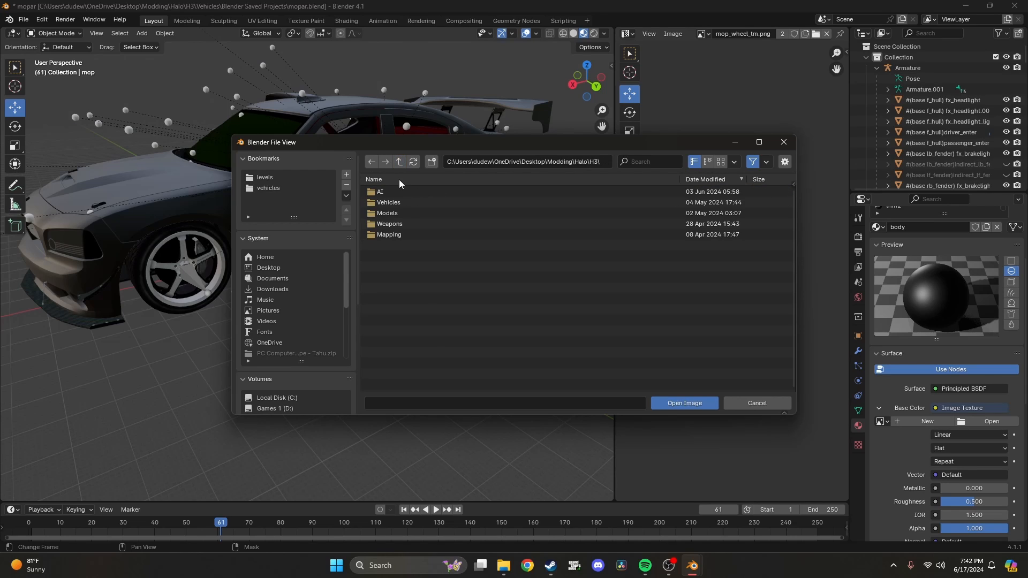
double_click(391, 202)
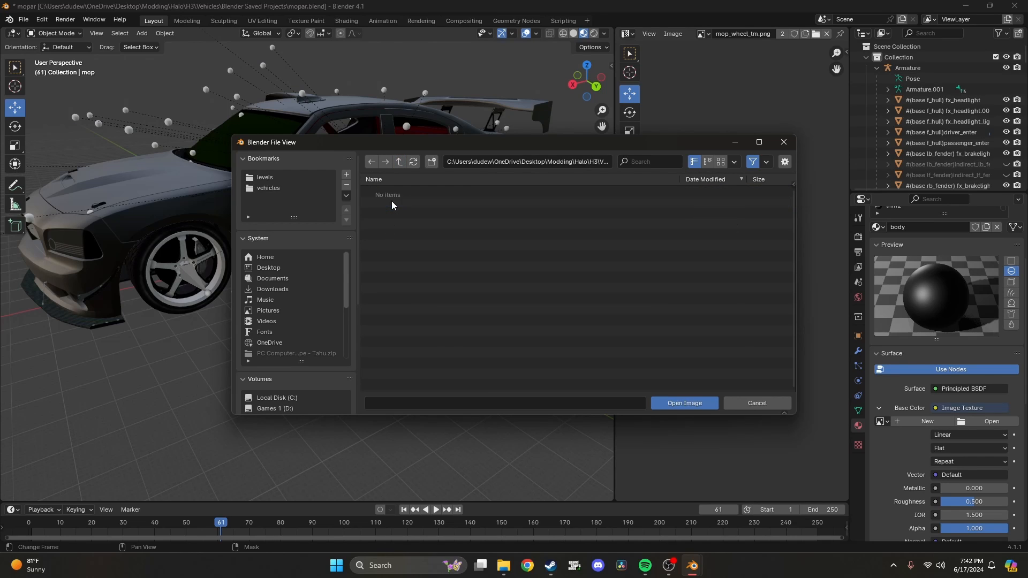
double_click(391, 202)
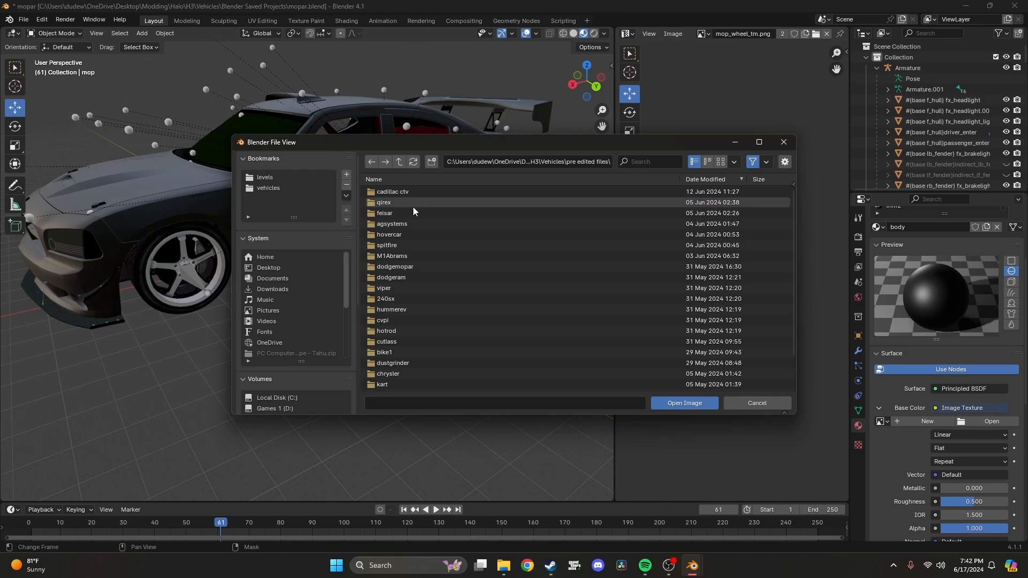
scroll(413, 207, "down", 2)
double_click(408, 246)
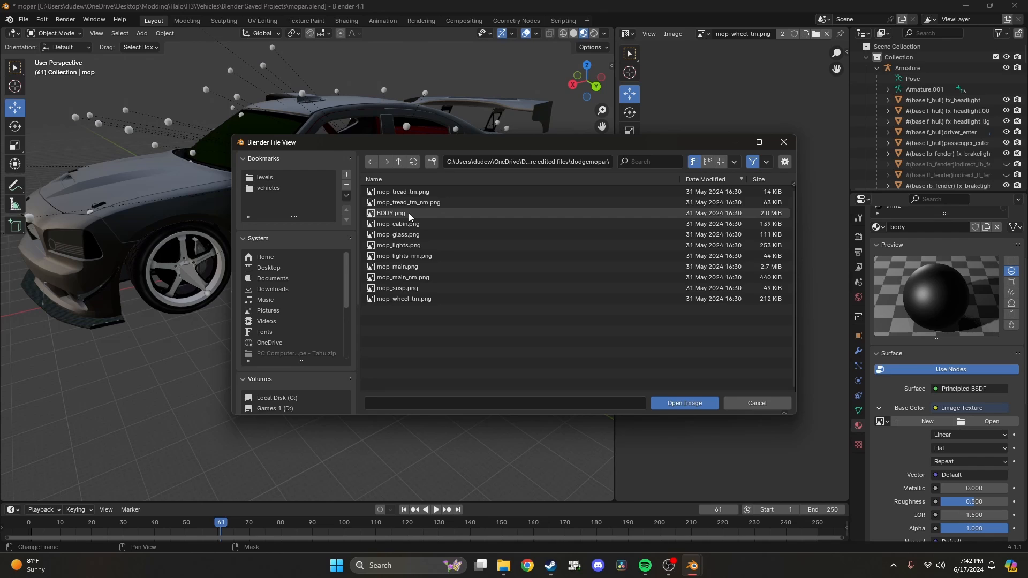
double_click(409, 213)
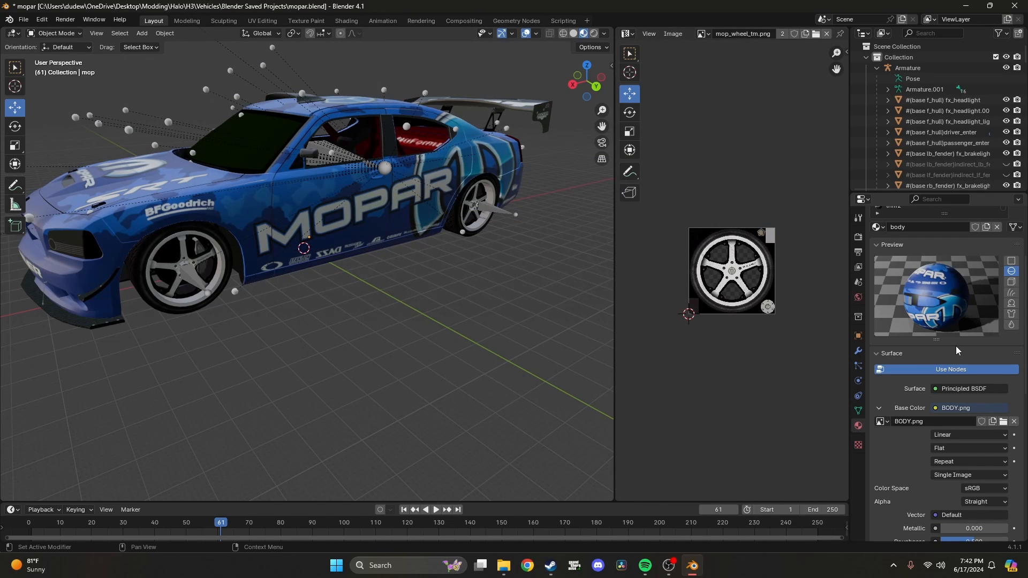
- Go through the car's materials, from body and Material5 through the cabin, trims and brakes to glass, examining their base color textures
scroll(956, 348, "up", 5)
scroll(954, 351, "down", 6)
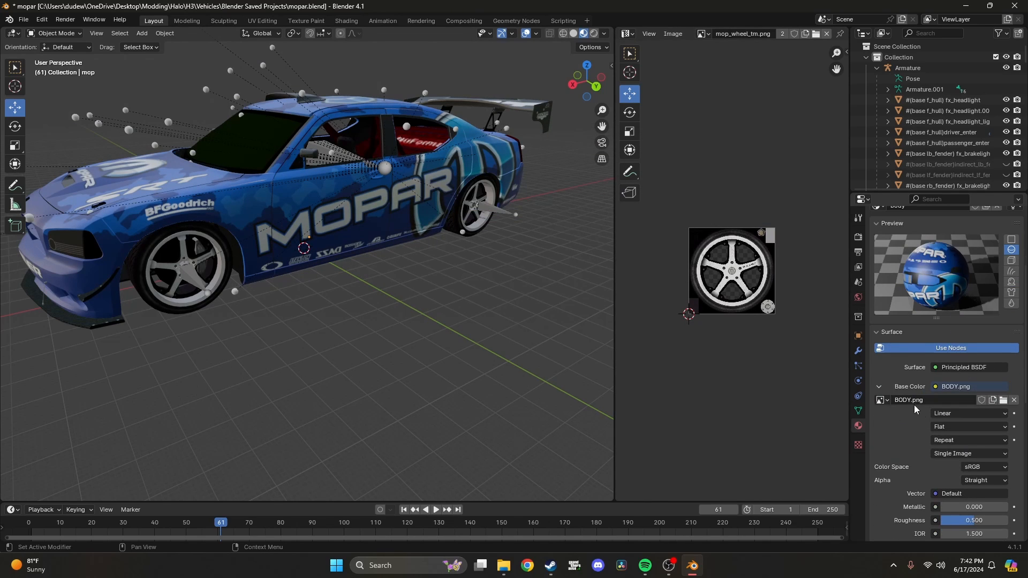
scroll(941, 388, "up", 6)
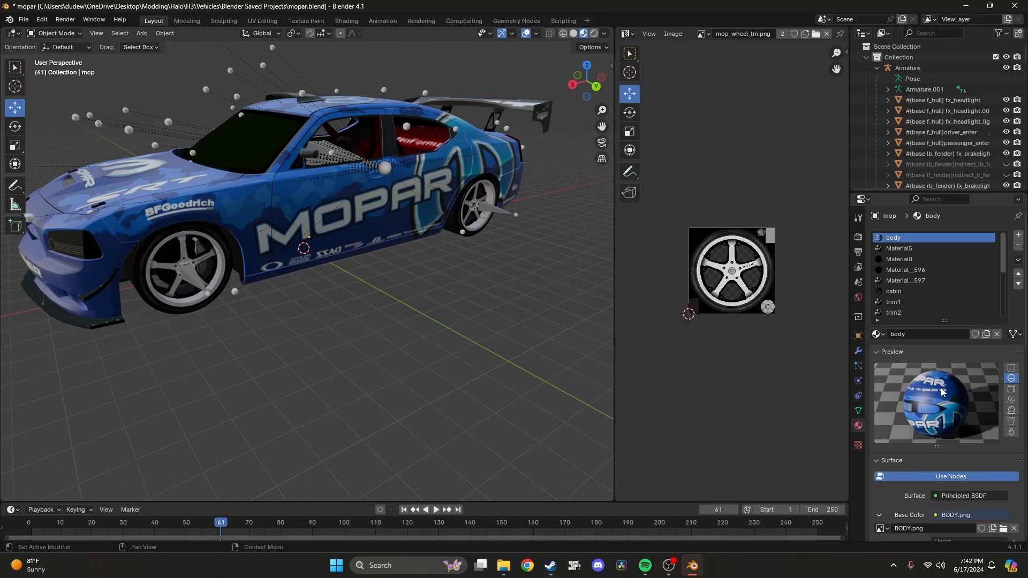
left_click(918, 249)
scroll(935, 305, "down", 2)
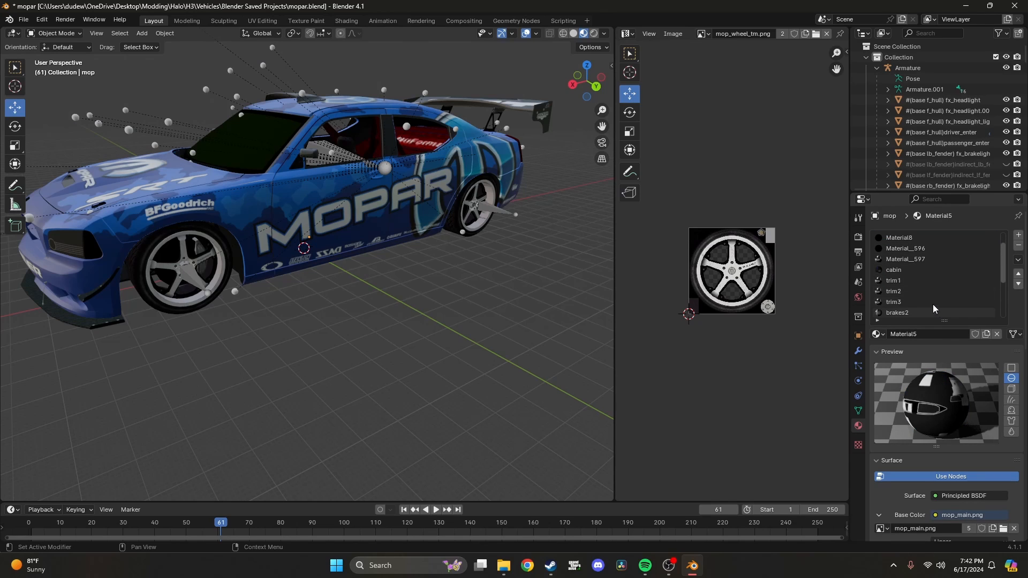
left_click(906, 269)
left_click(906, 259)
left_click(906, 280)
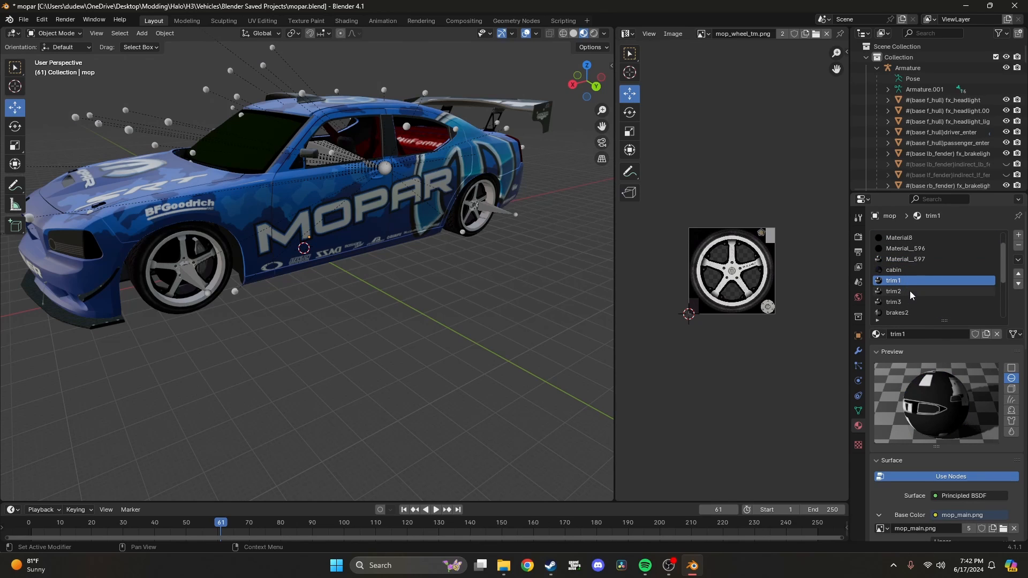
scroll(910, 291, "down", 1)
left_click(907, 279)
left_click(905, 290)
left_click(906, 302)
left_click(906, 311)
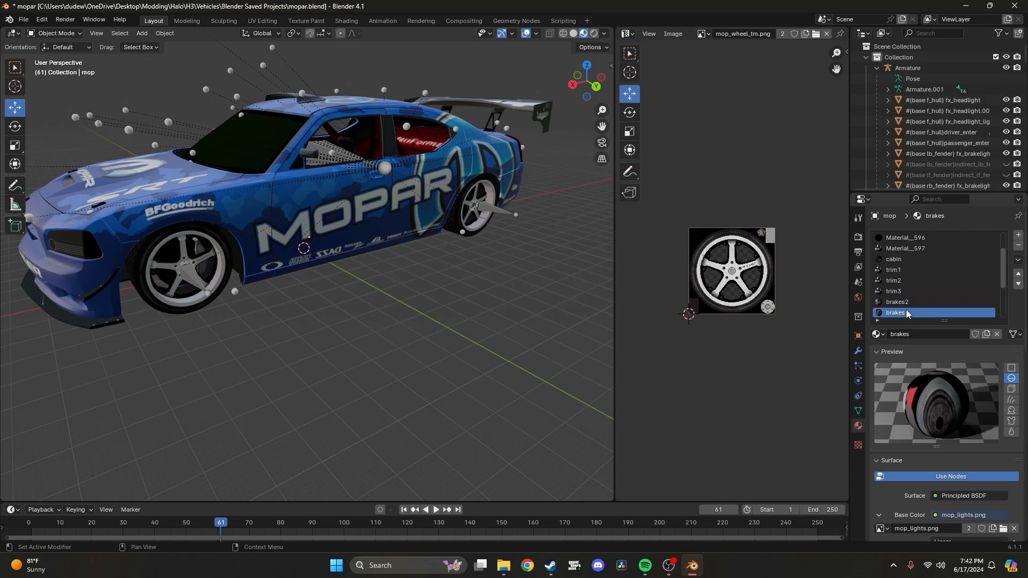
scroll(916, 300, "down", 4)
scroll(921, 289, "down", 2)
left_click(905, 260)
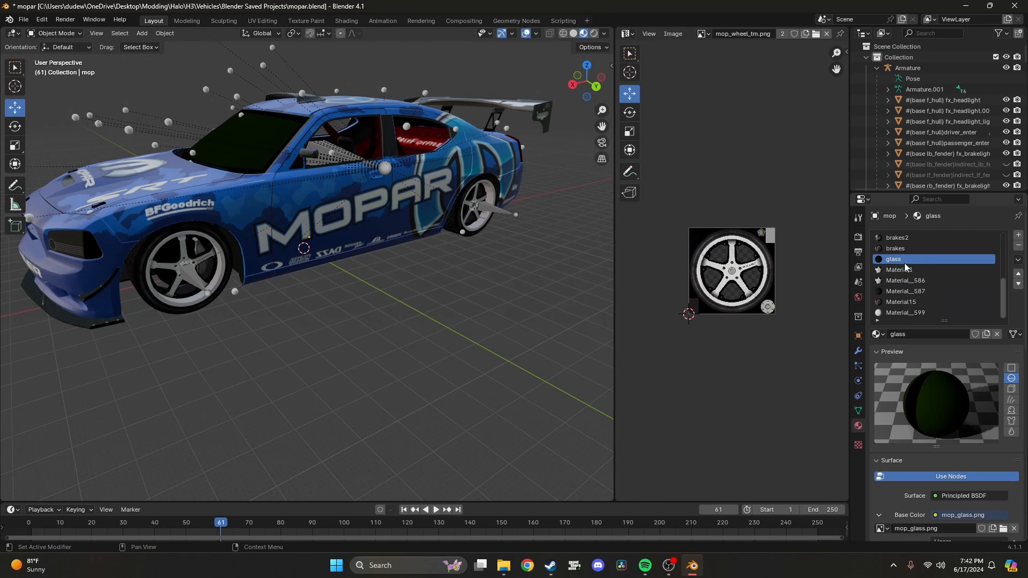
- Examine the base color settings of Material__587, Material15 and Material__599, and slightly enlarge the properties area
left_click(909, 292)
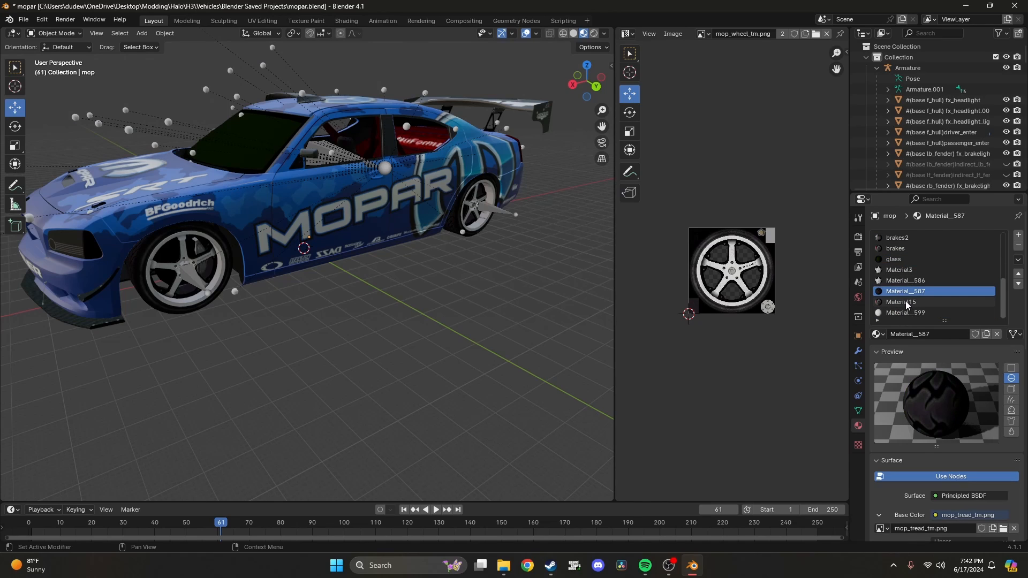
left_click(907, 302)
left_click(905, 313)
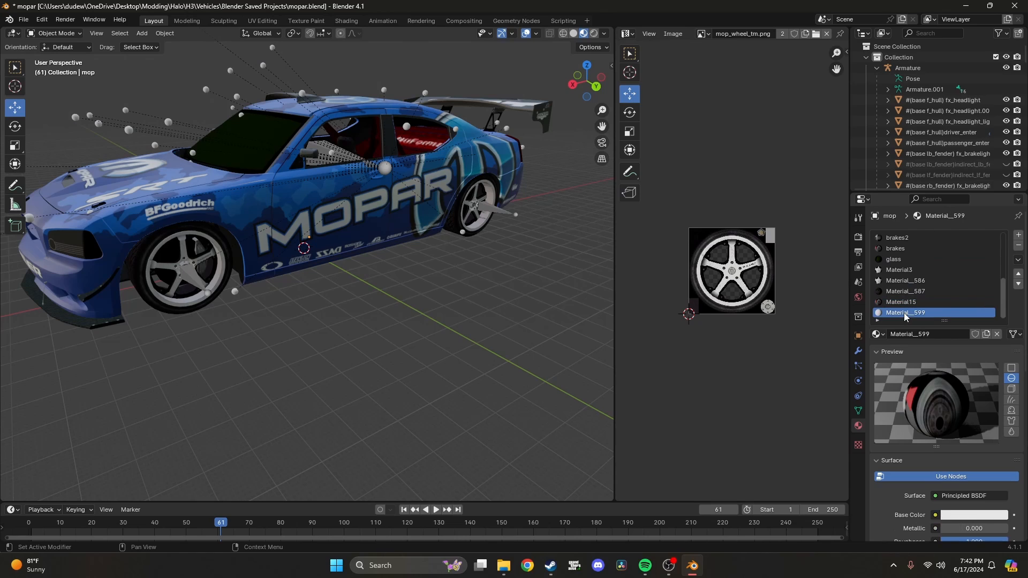
left_click(906, 302)
left_click(906, 292)
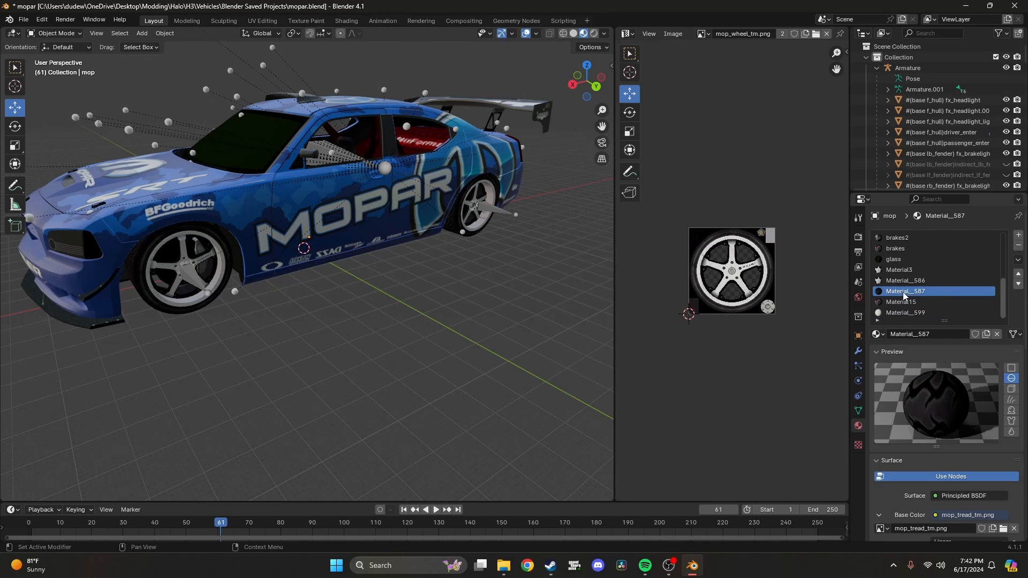
scroll(930, 335, "down", 2)
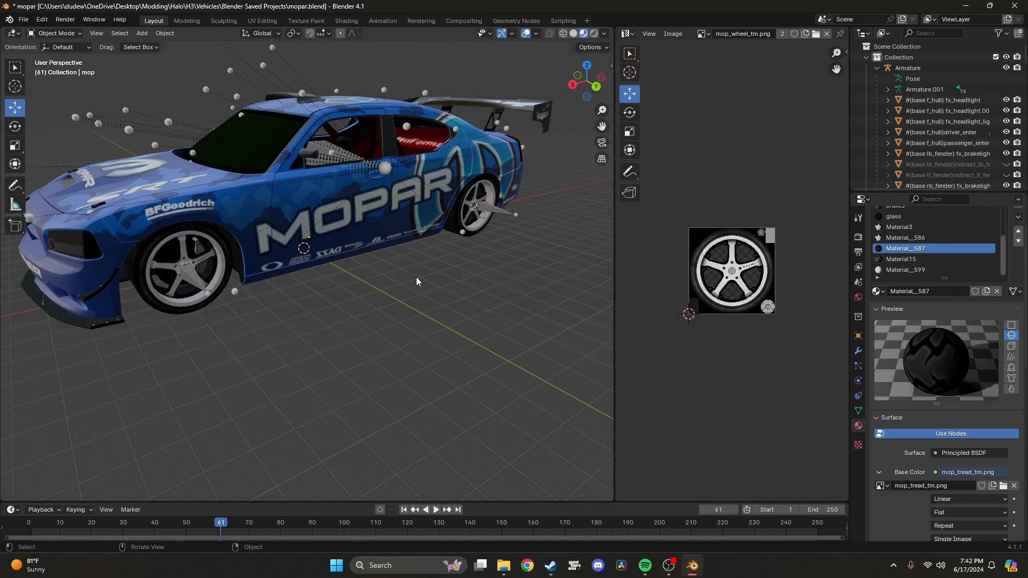
scroll(905, 257, "up", 3)
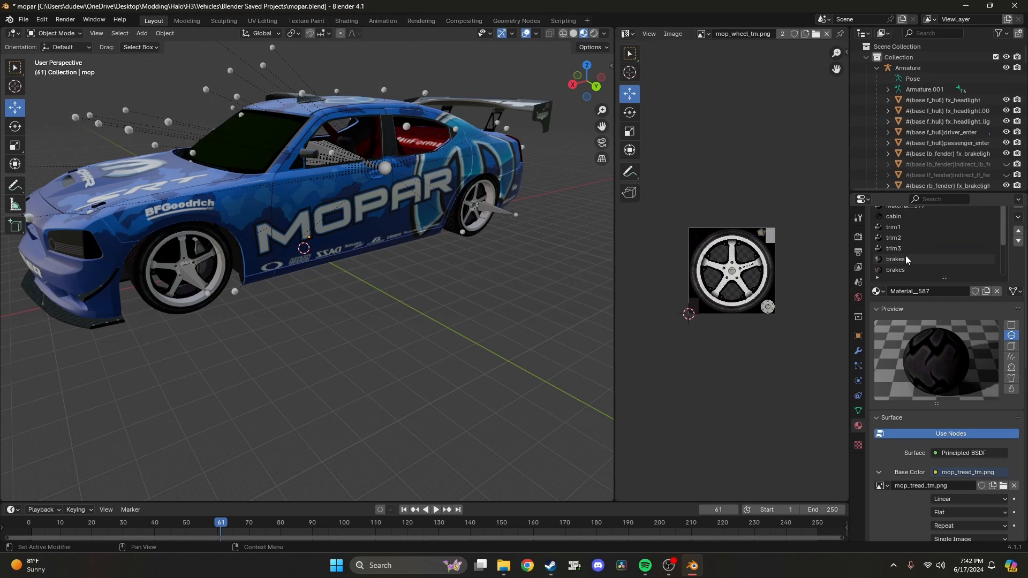
scroll(905, 255, "up", 3)
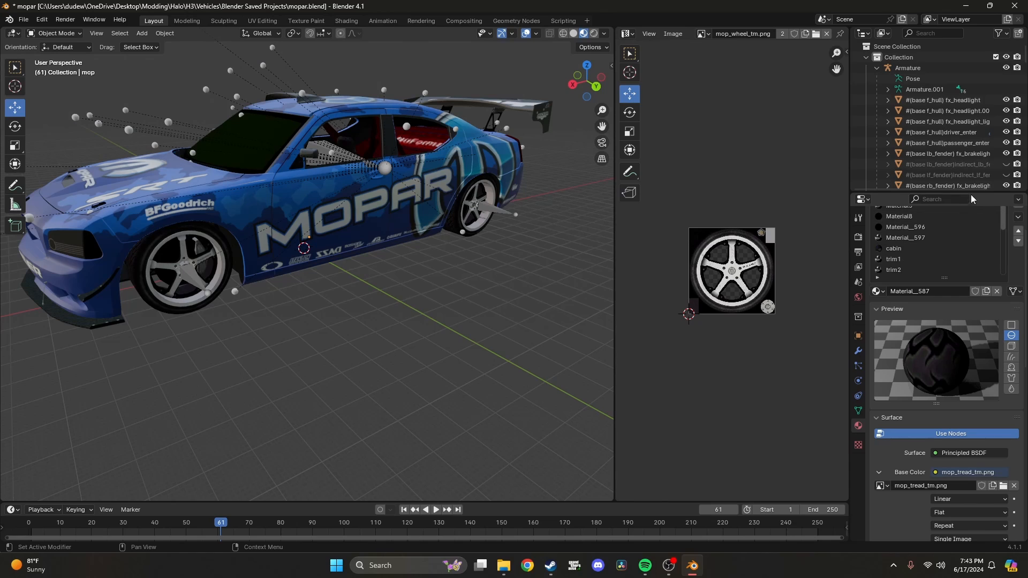
left_click_drag(970, 194, 971, 184)
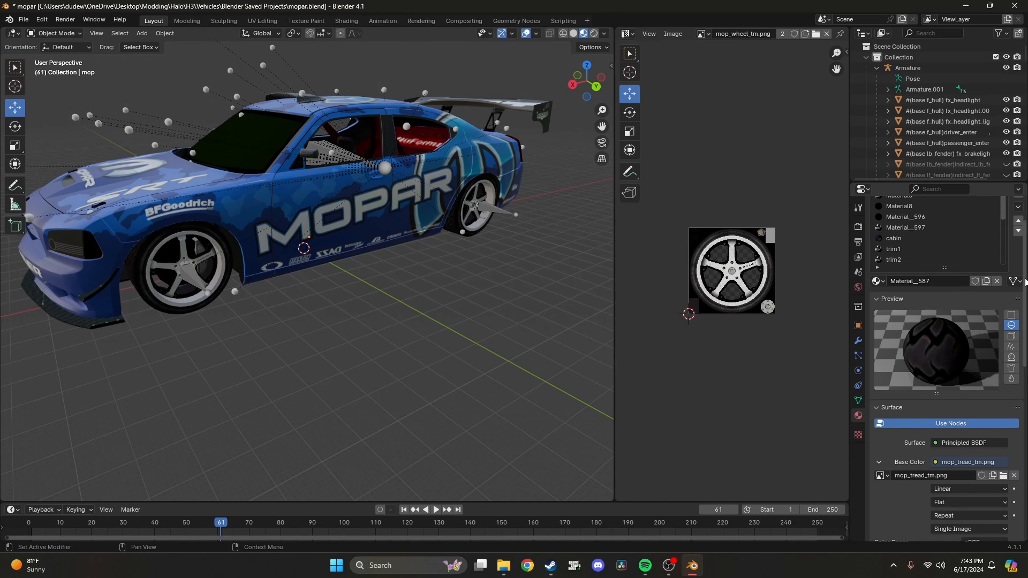
scroll(1025, 281, "up", 2)
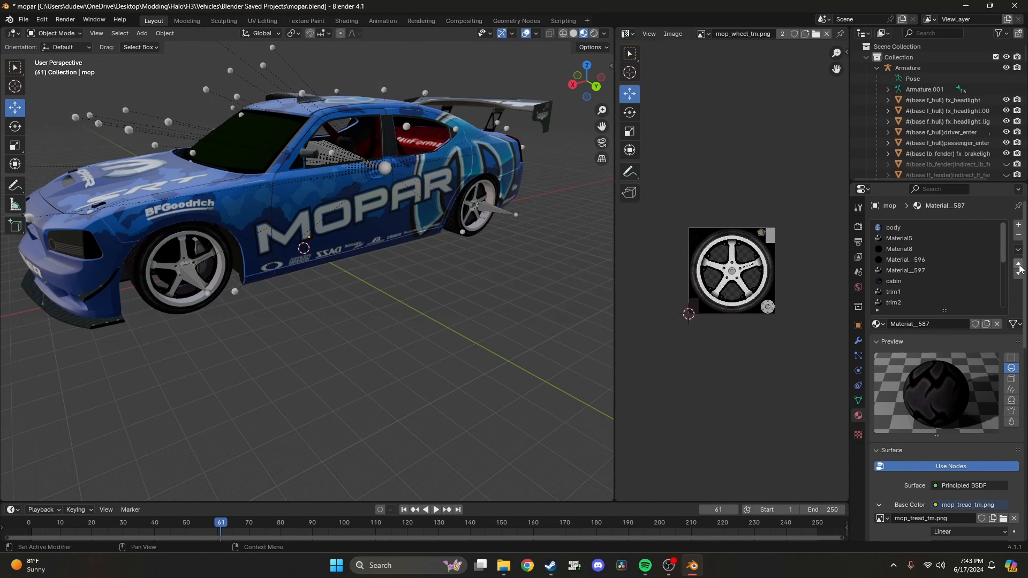
- Rename Material5, the material listed just below body, as trim3
left_click(907, 227)
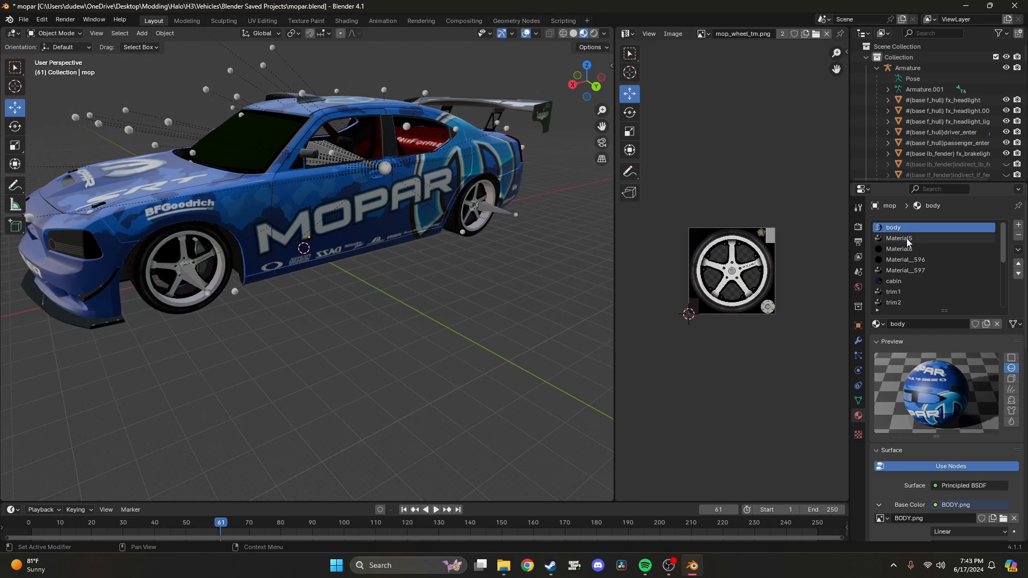
left_click(907, 239)
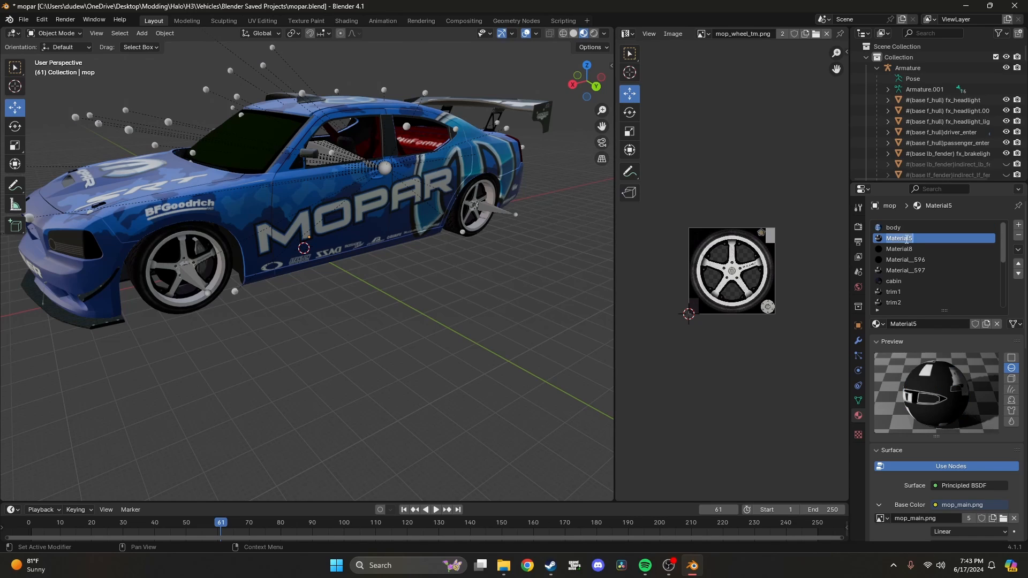
double_click(906, 238)
type("trim")
type("3")
key("Return")
- Rename the material listed just below body as trim4
scroll(947, 247, "down", 2)
scroll(948, 251, "up", 2)
left_click(915, 238)
key("BackSpace")
key("BackSpace")
key("BackSpace")
key("BackSpace")
key("BackSpace")
type("4")
key("Return")
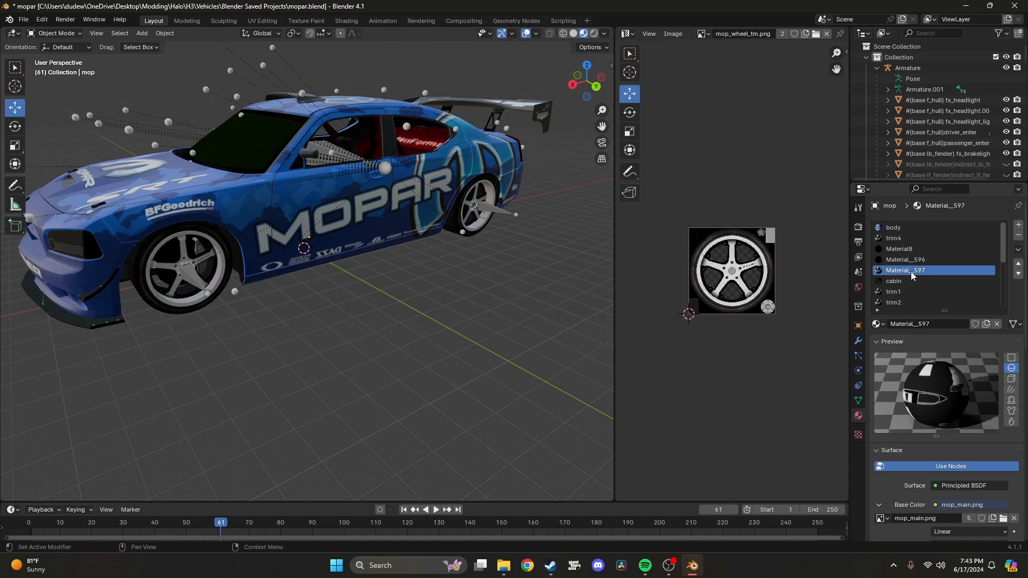
- Rename Material__597 as trim5
double_click(928, 271)
type("trim5")
key("Return")
- Go through the cabin, brakes2, brakes and glass materials down to Material__587, examining their textures
left_click(902, 282)
scroll(905, 281, "down", 4)
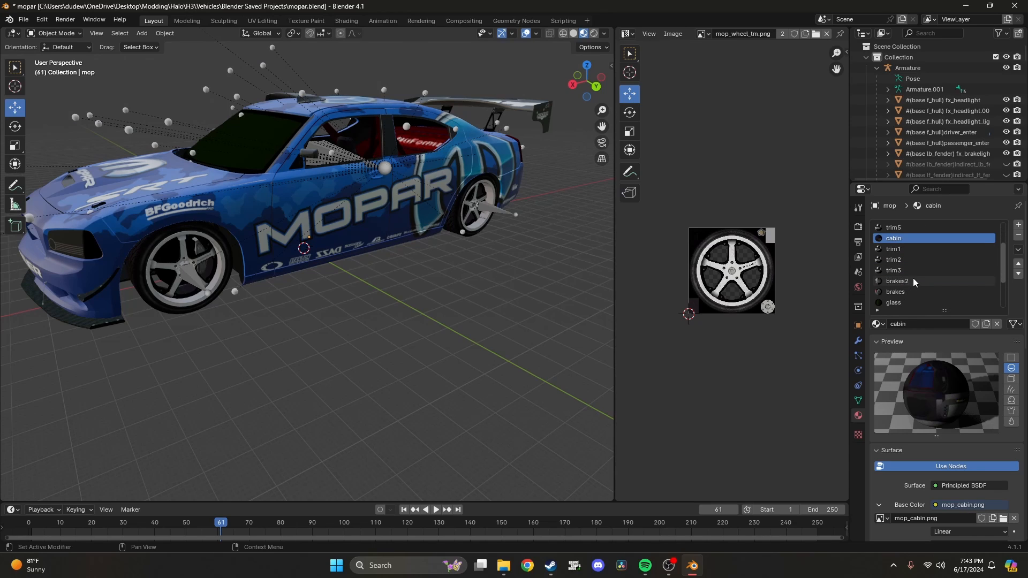
left_click(913, 281)
left_click(906, 291)
scroll(907, 293, "down", 2)
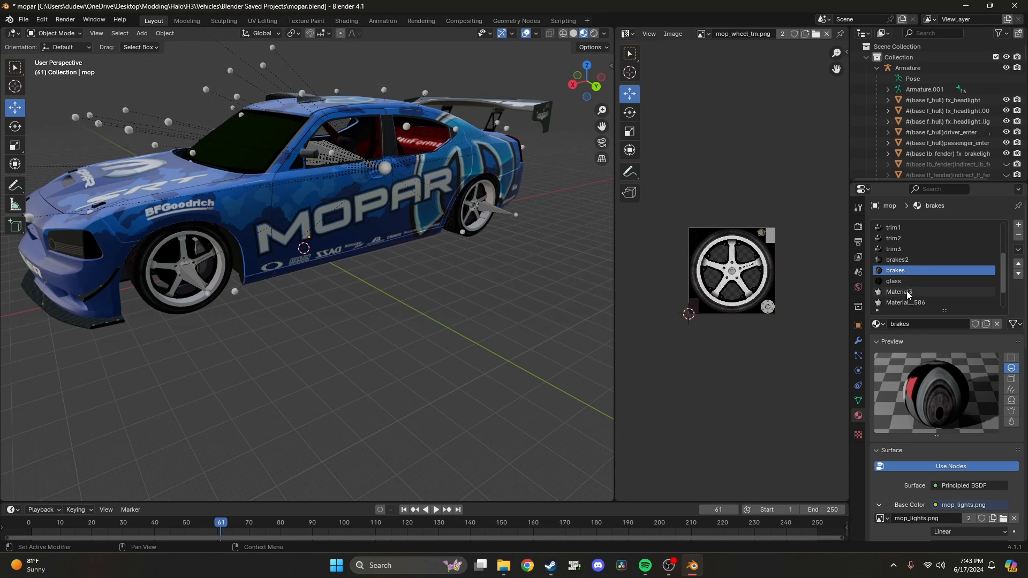
left_click(905, 280)
scroll(905, 279, "down", 3)
left_click(906, 280)
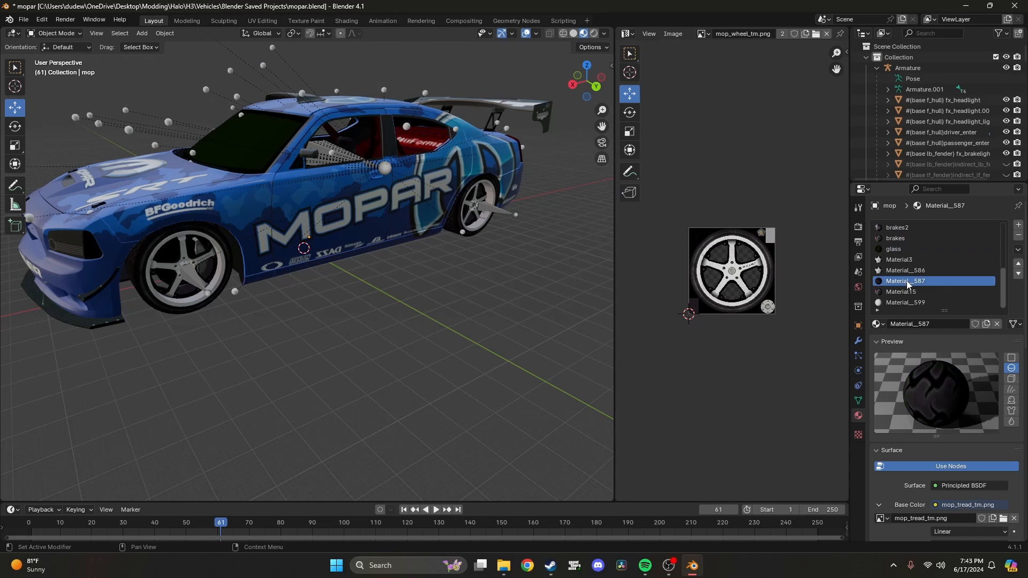
- Rename Material__587 as tread2
double_click(907, 281)
type("traead")
key("Return")
double_click(906, 282)
type("tread2")
key("Return")
- Rename Material15 as lights
double_click(913, 292)
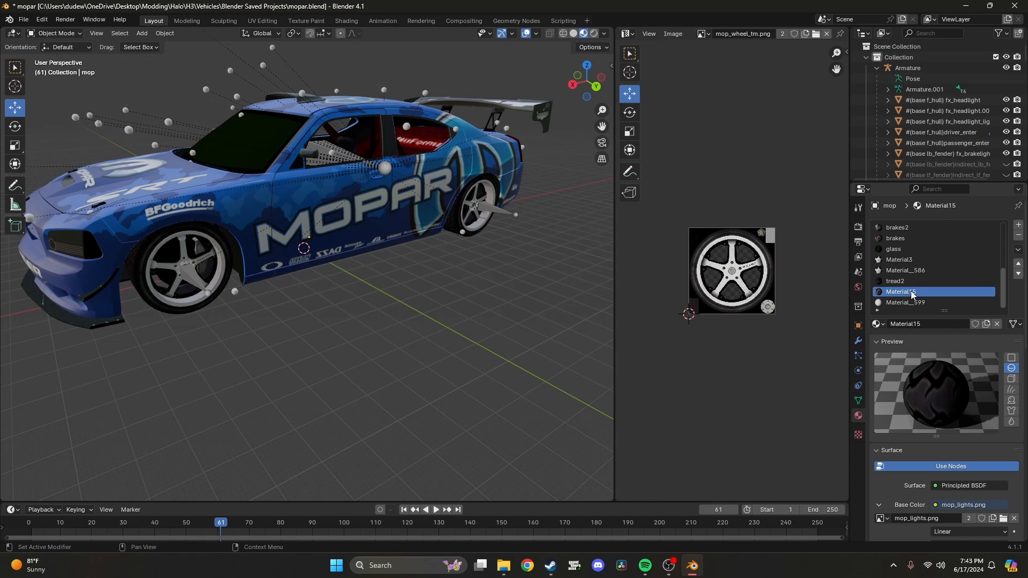
left_click_drag(927, 291, 875, 292)
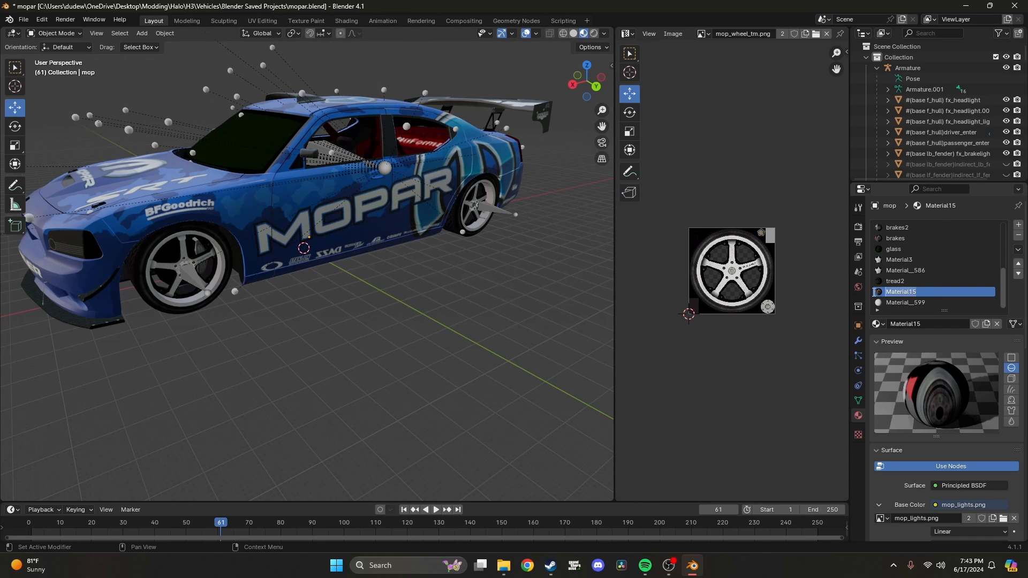
type("lights")
key("Return")
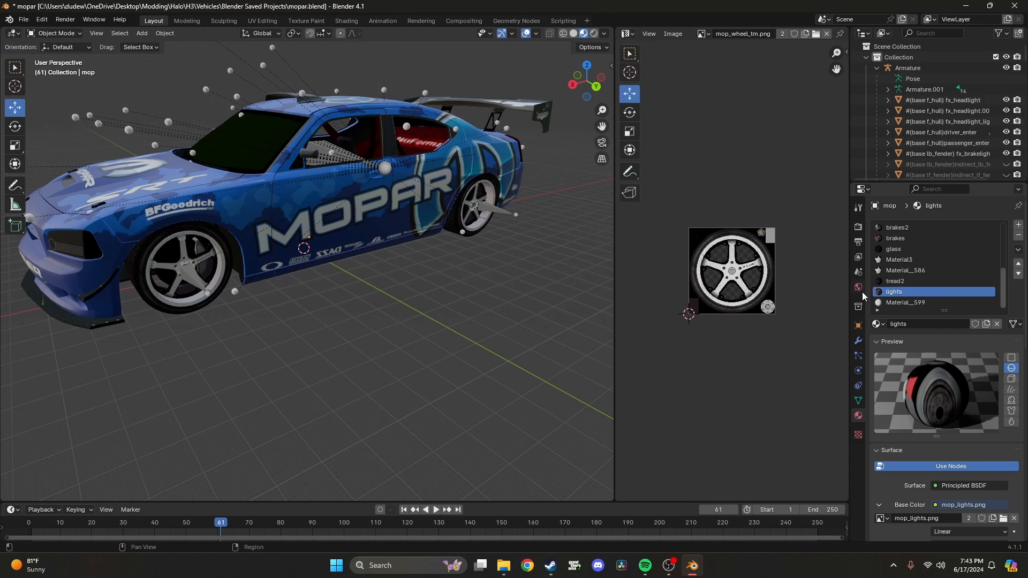
- Rename the two wheel materials, Material3 as rims1 and Material__586 as rims2
left_click(904, 271)
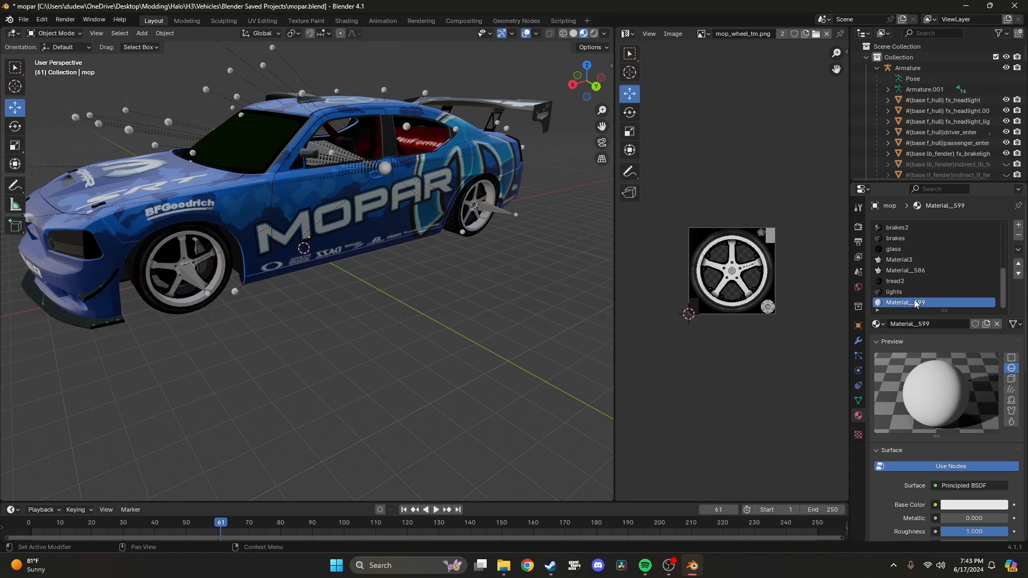
left_click(900, 262)
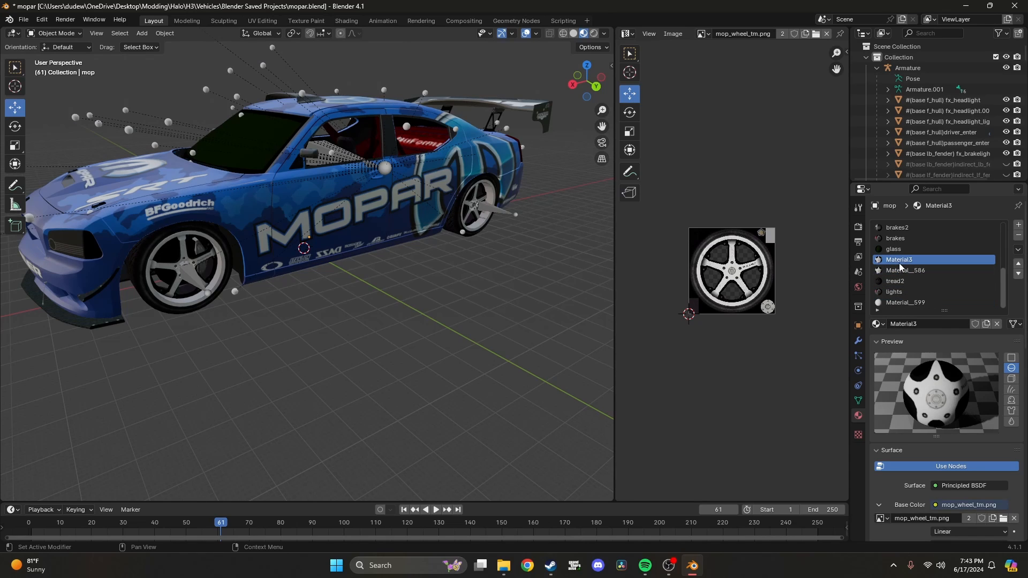
type("rims1")
key("Return")
double_click(903, 271)
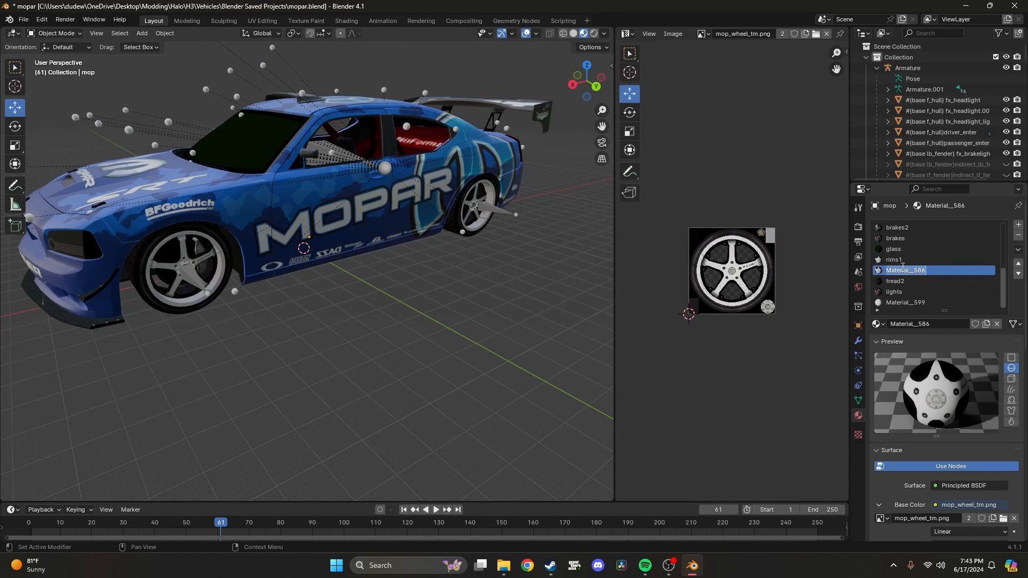
type("rims2")
key("Return")
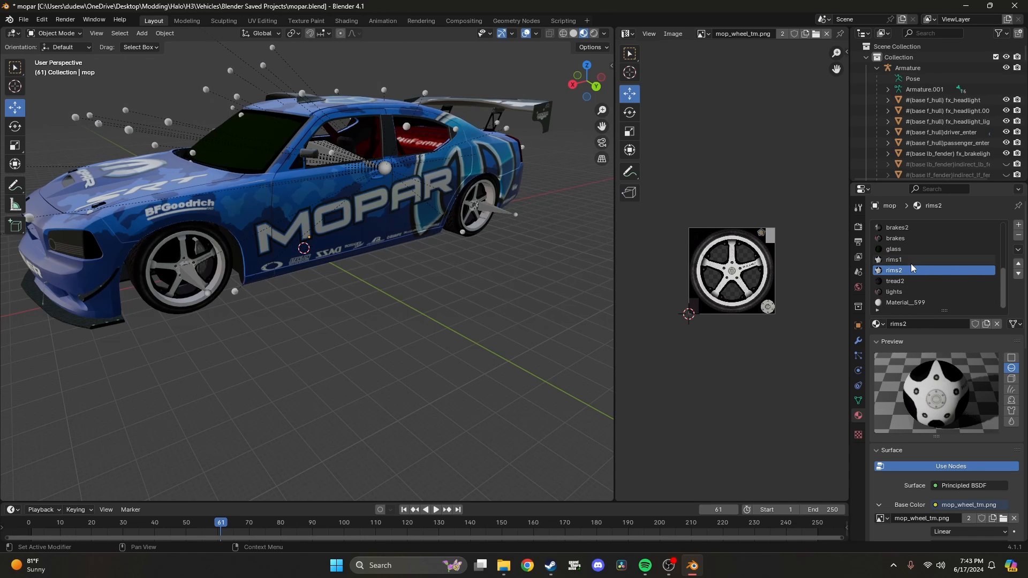
- Review the renamed material list, examining the base color settings of Material__599 and Material8
scroll(910, 284, "up", 3)
scroll(911, 285, "up", 6)
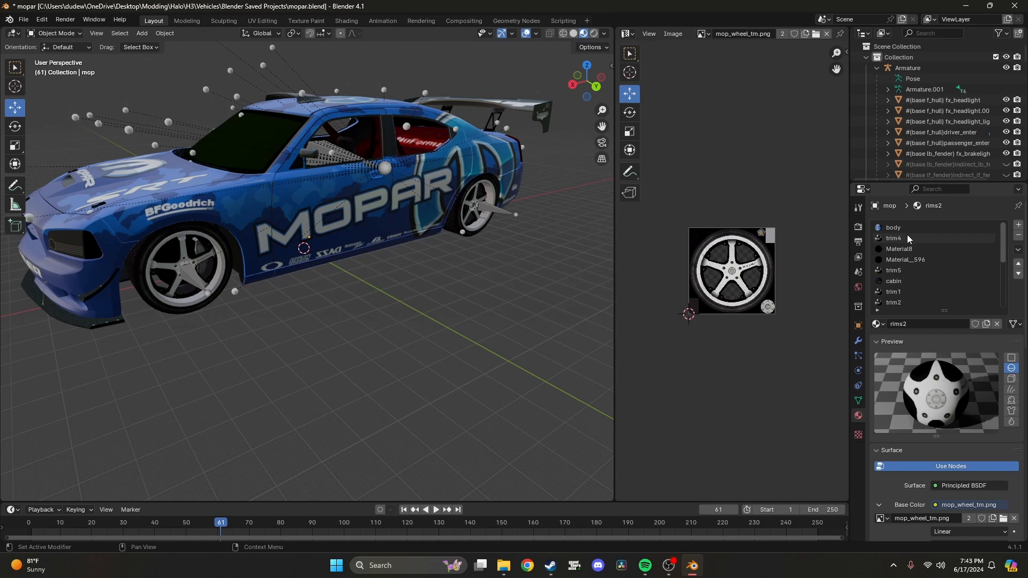
scroll(909, 239, "down", 9)
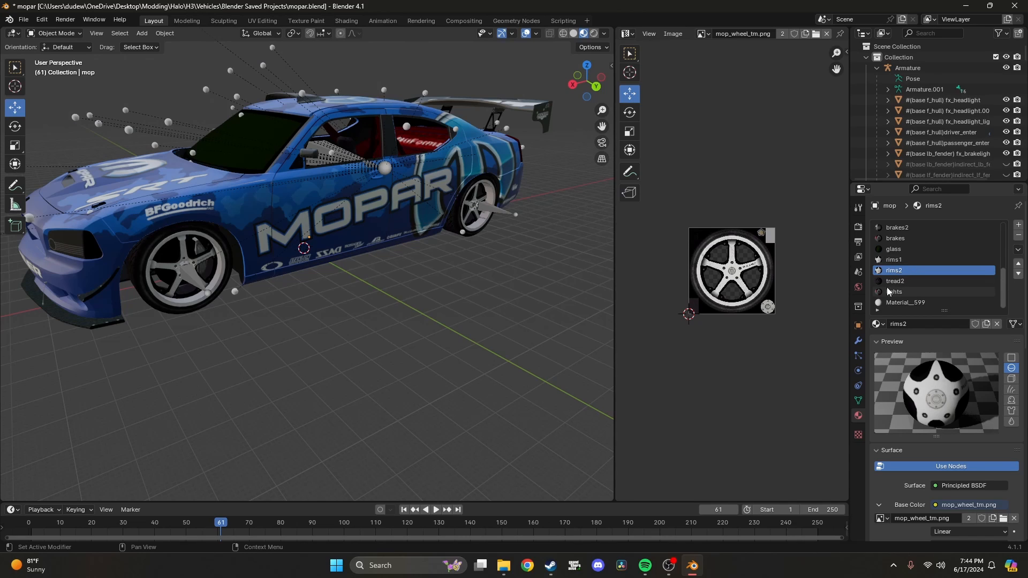
left_click(902, 305)
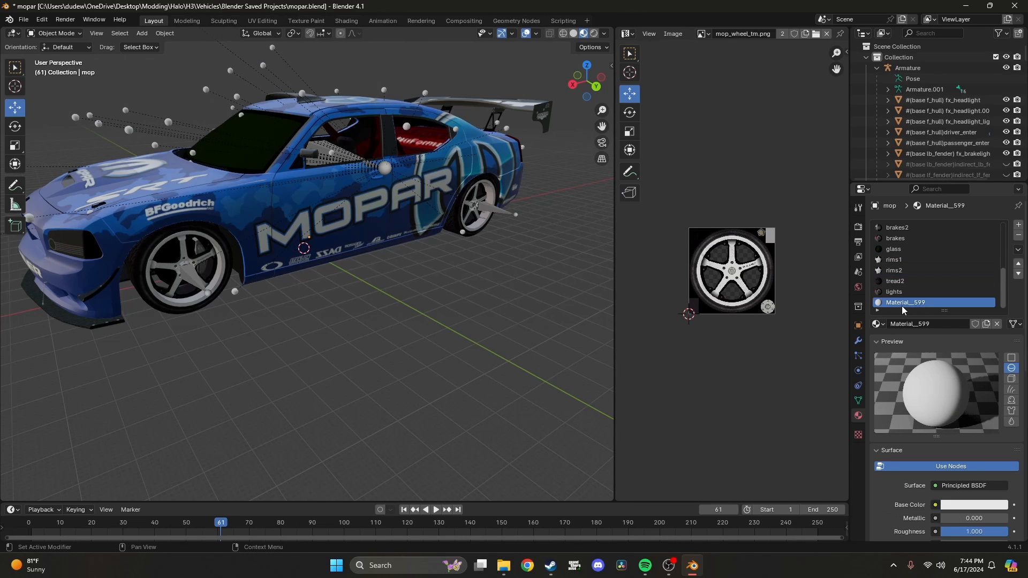
scroll(914, 303, "up", 2)
scroll(915, 303, "up", 7)
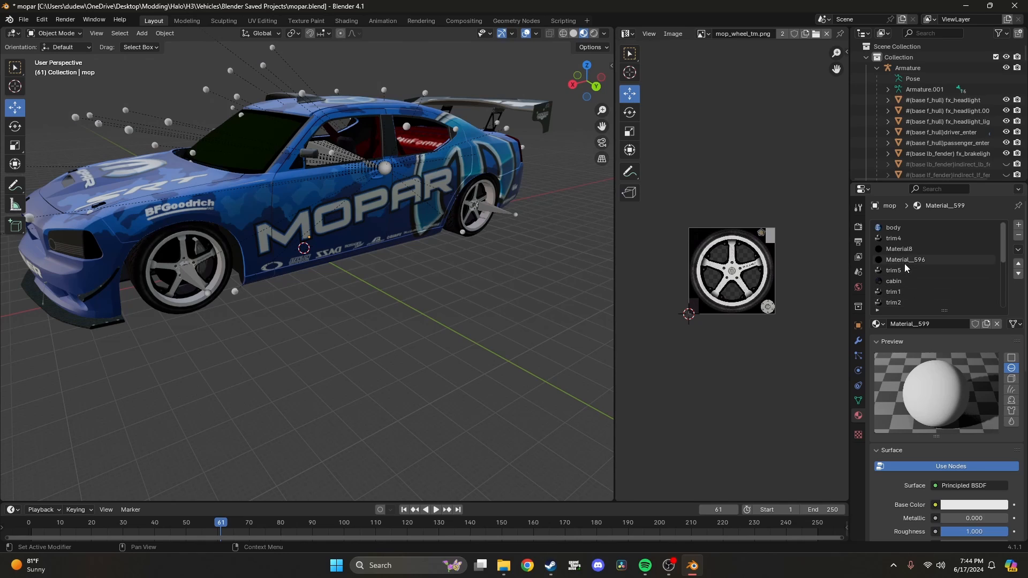
left_click(901, 248)
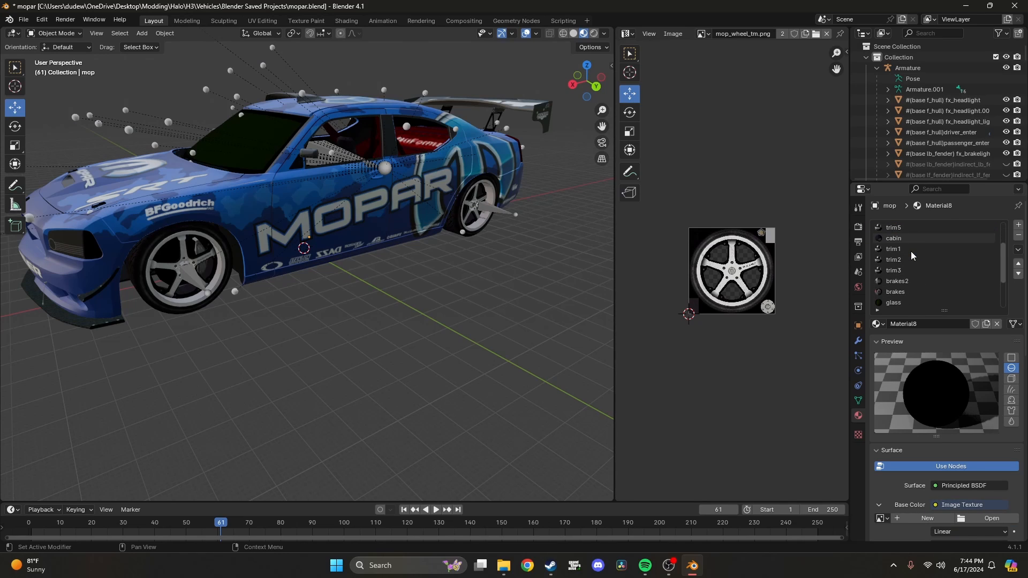
scroll(914, 304, "down", 9)
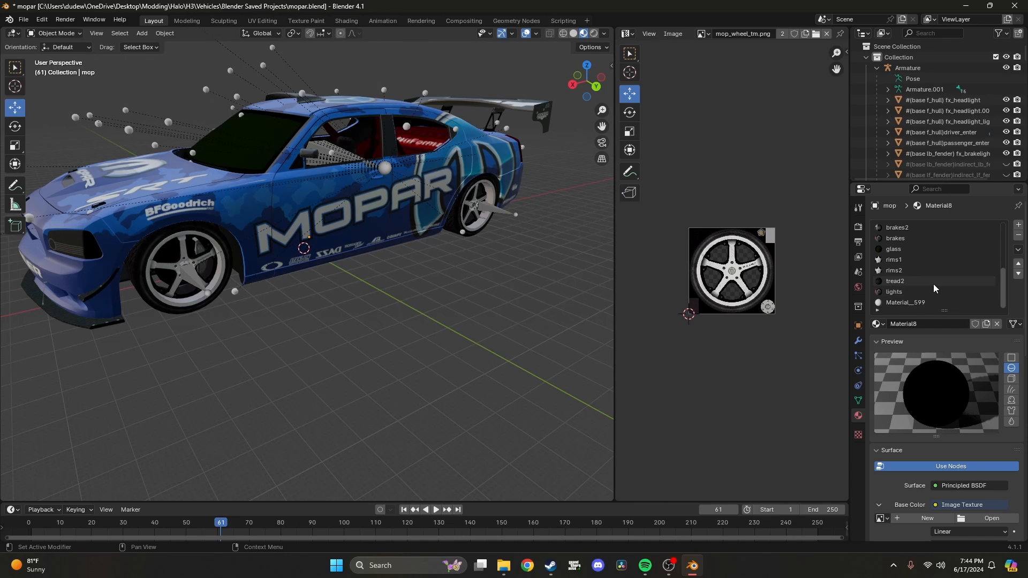
- Export the car as a Halo 3 JMS file, overwriting mopar.JMS in the vehicles\mopar\render folder
left_click(24, 20)
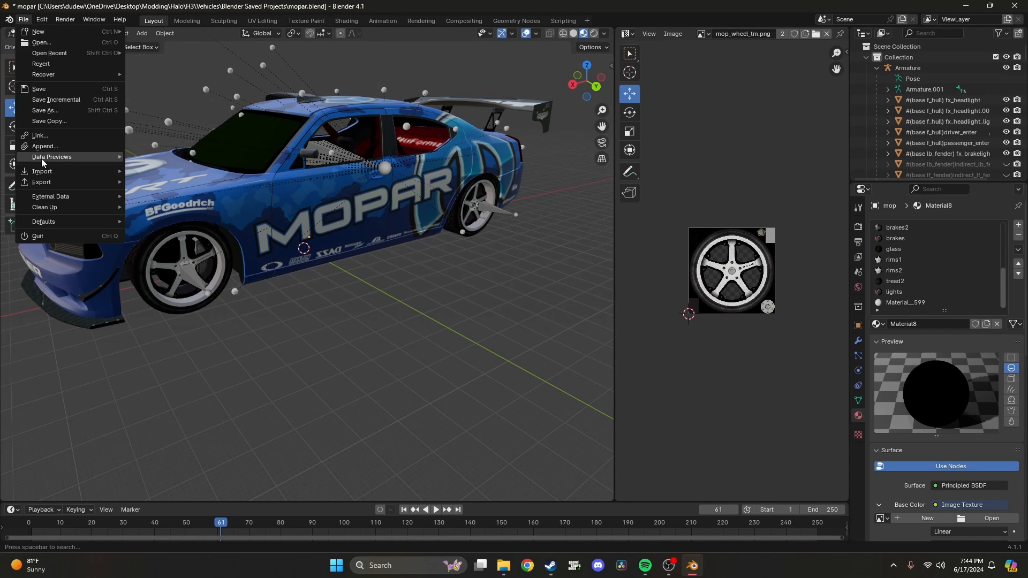
mouse_move(64, 182)
left_click(209, 375)
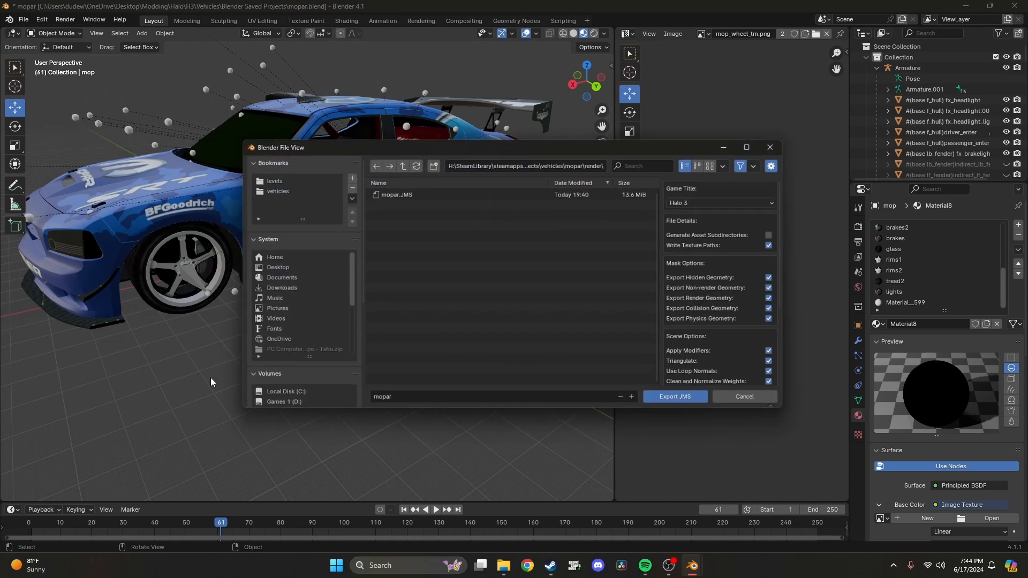
left_click(401, 194)
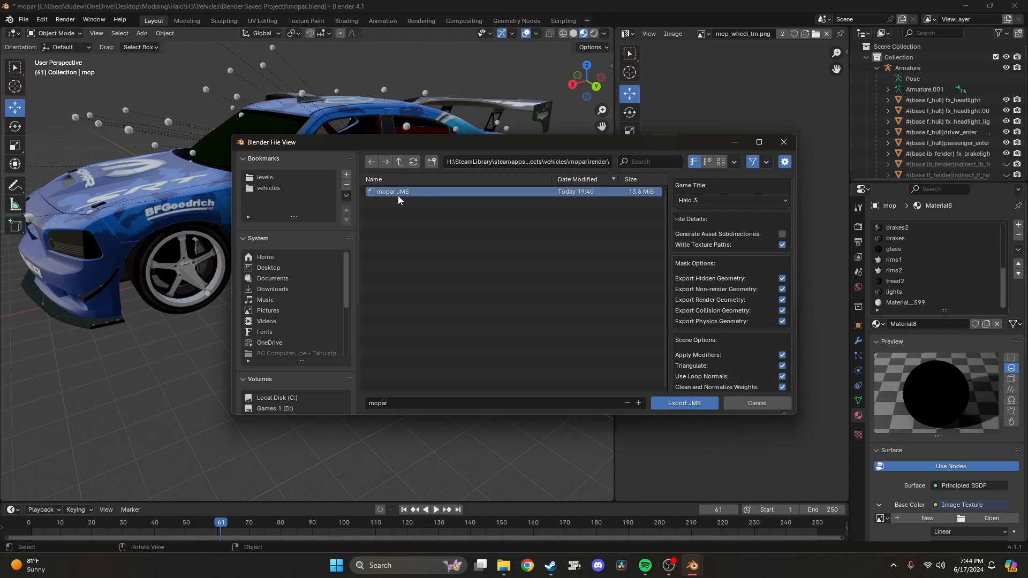
double_click(398, 195)
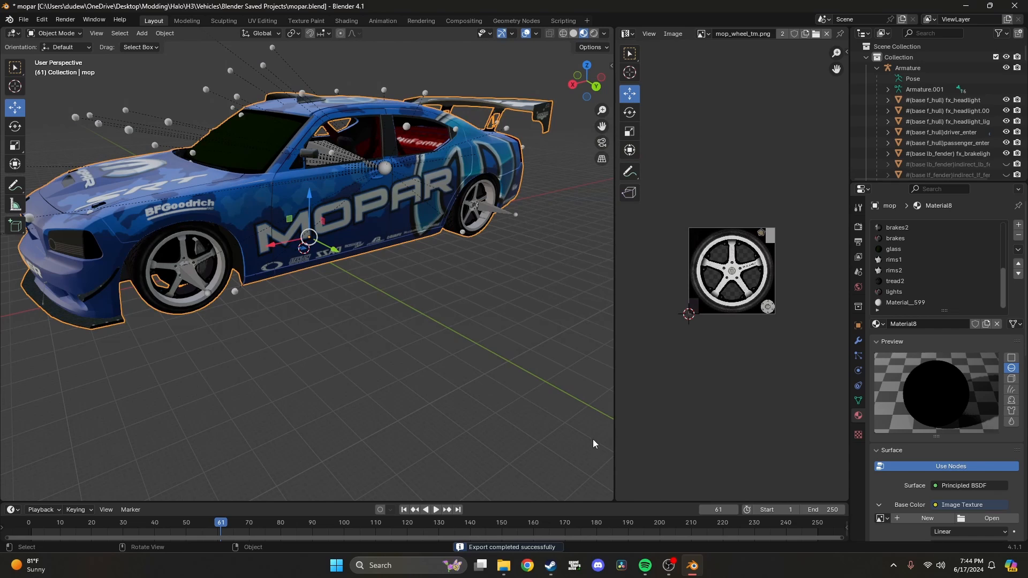
- Switch to File Explorer and open the bitmaps folder under H3EK\data\rxk1ng\objects\vehicles\mopar
left_click(503, 566)
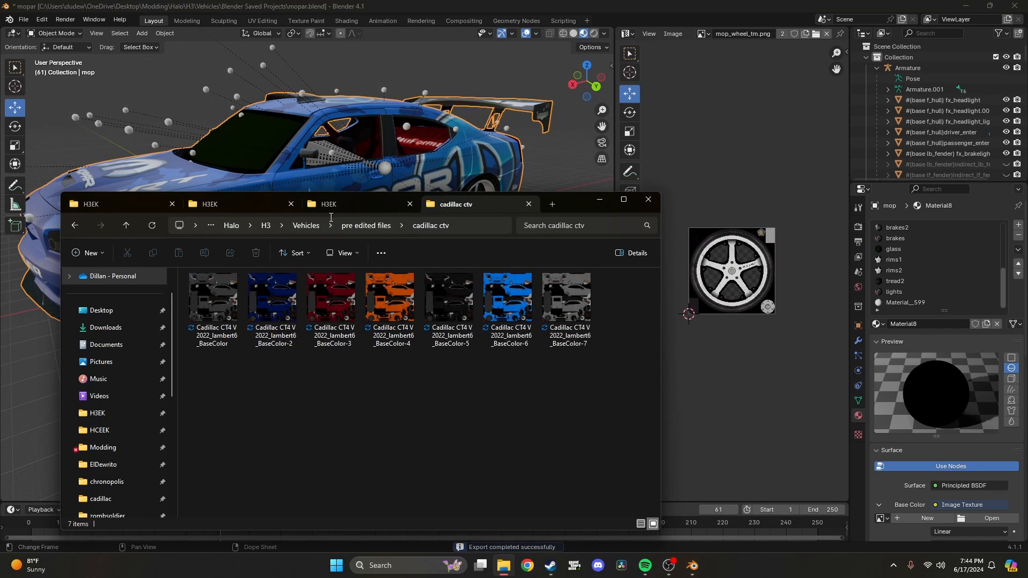
left_click(332, 204)
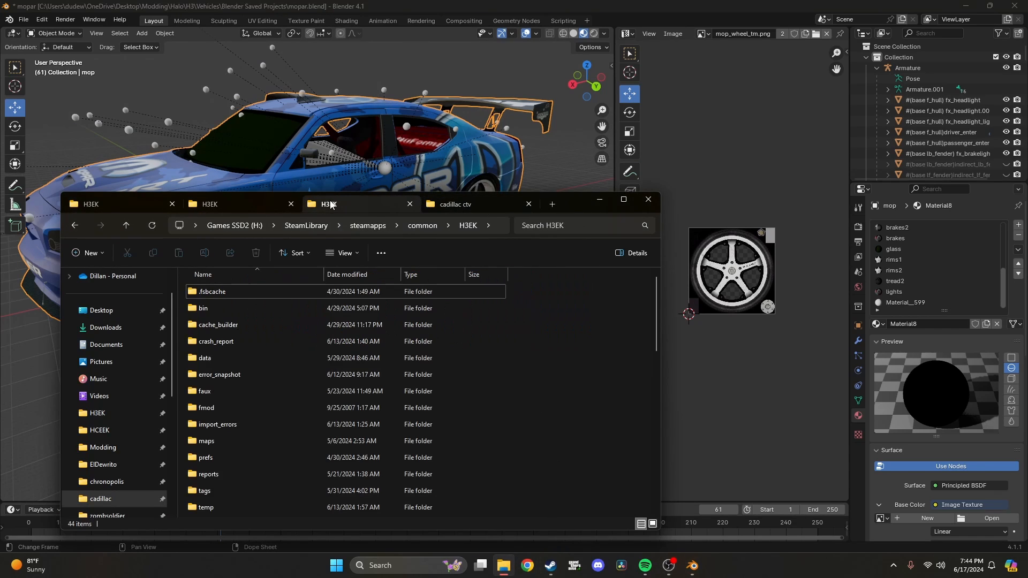
double_click(216, 360)
left_click(208, 373)
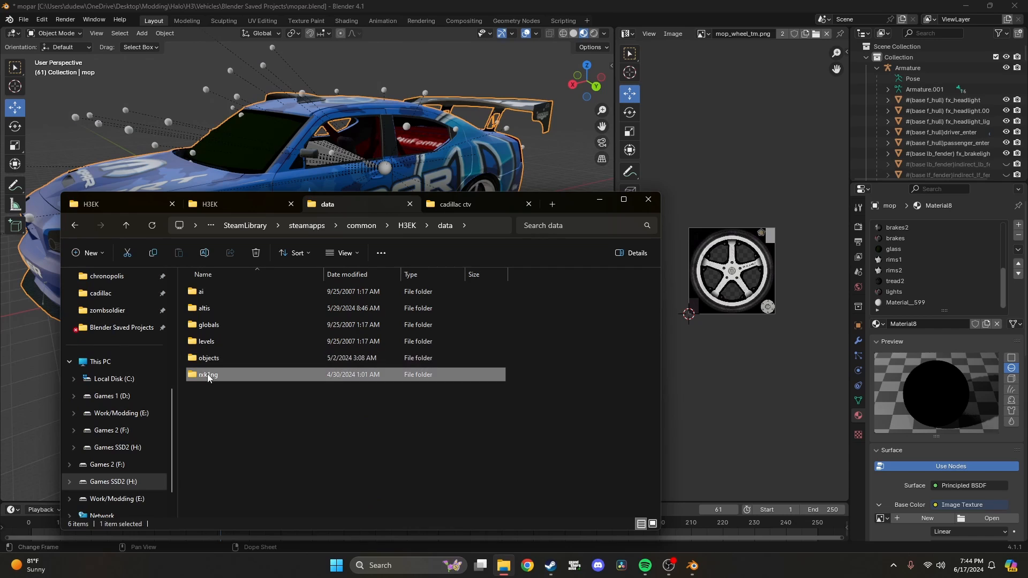
double_click(207, 374)
double_click(210, 310)
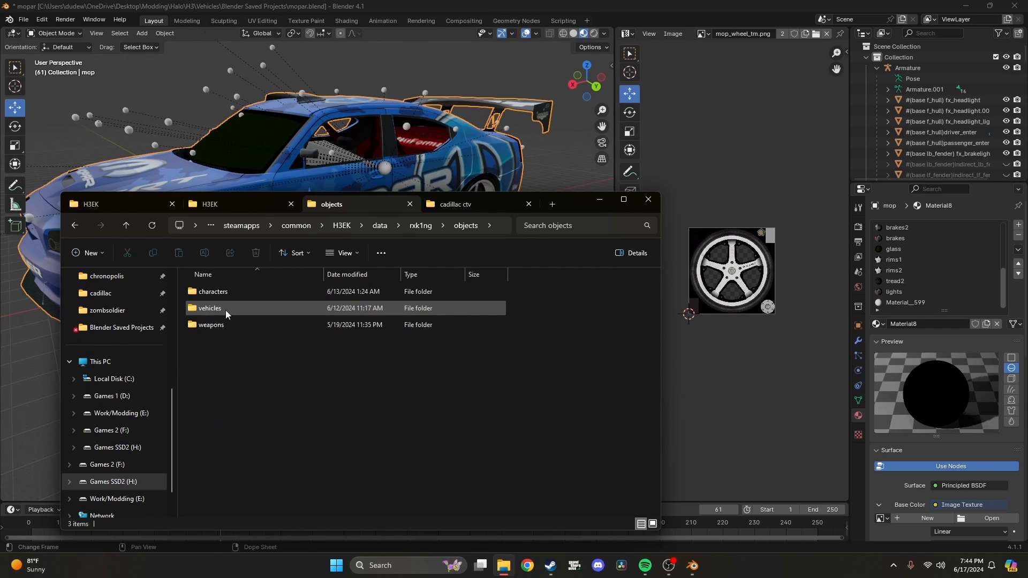
double_click(219, 310)
scroll(240, 313, "down", 1)
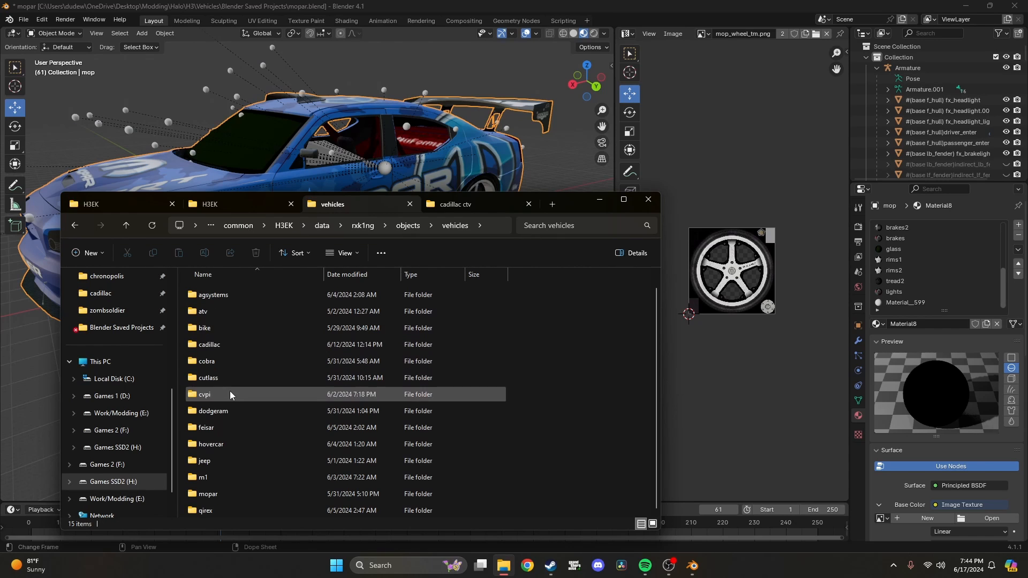
double_click(220, 494)
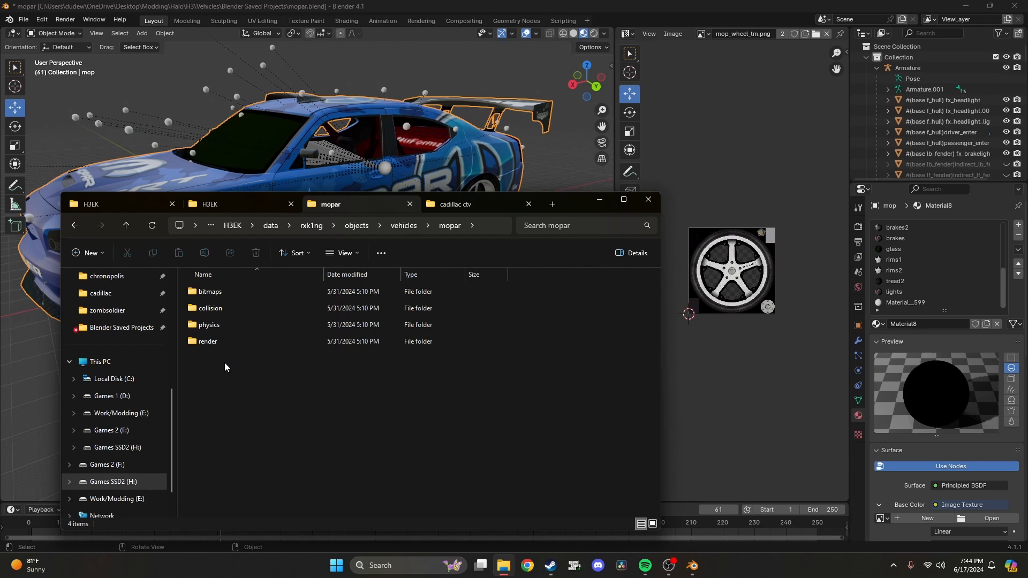
double_click(208, 295)
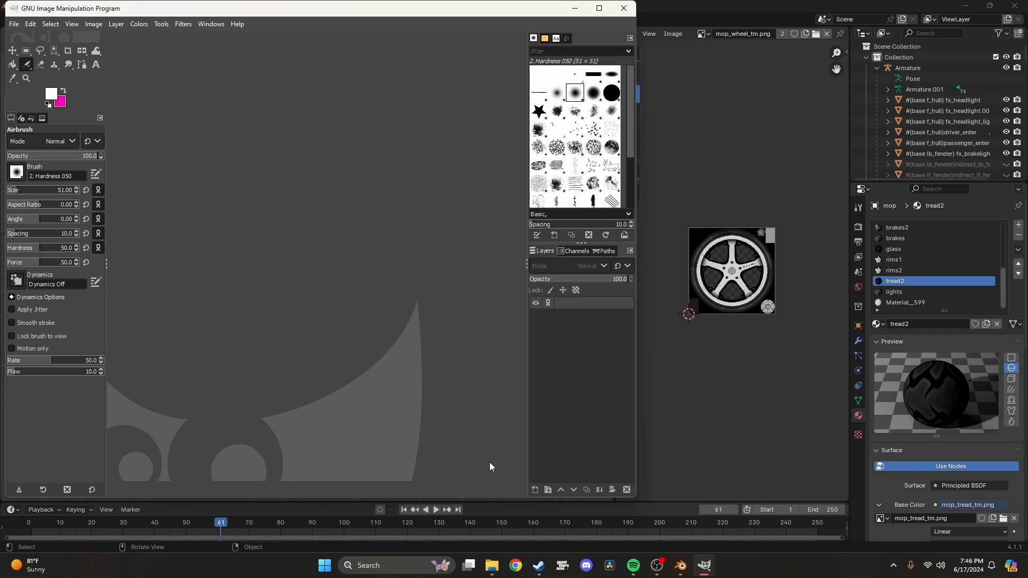
- Open the dodgemopar folder in pre edited files beside GIMP and load its BODY texture into GIMP
left_click(489, 571)
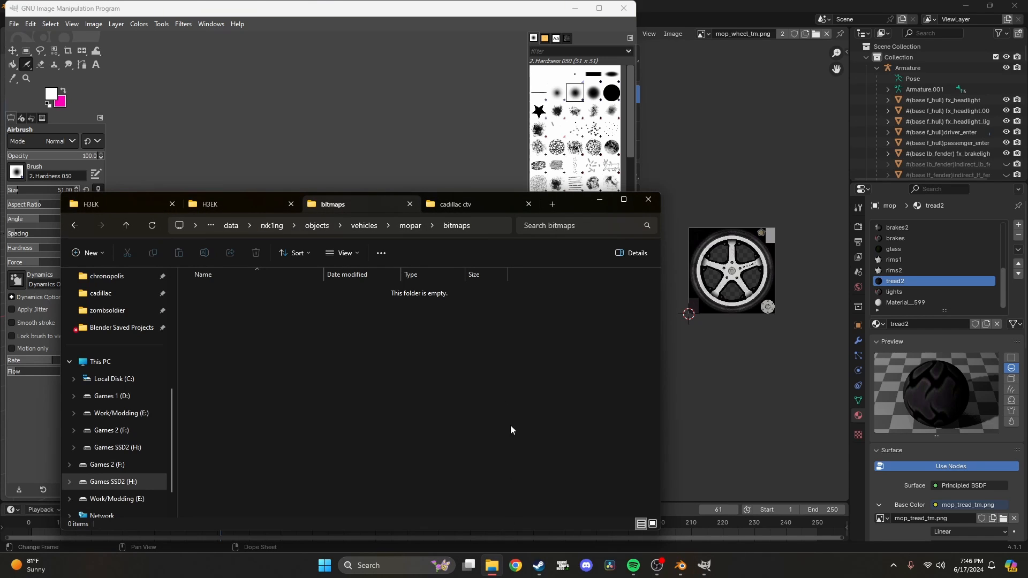
left_click(444, 204)
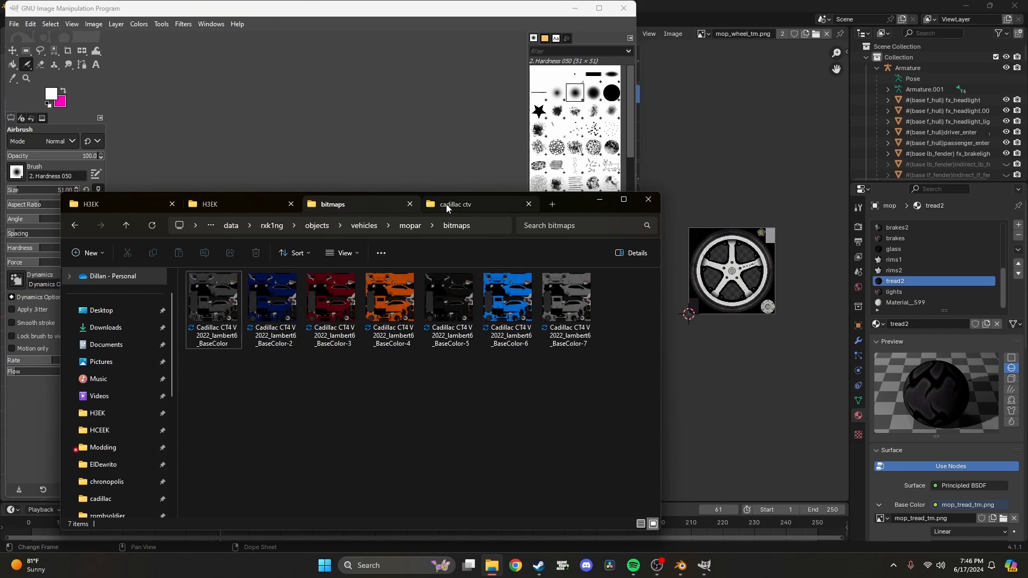
left_click(349, 225)
scroll(369, 343, "down", 3)
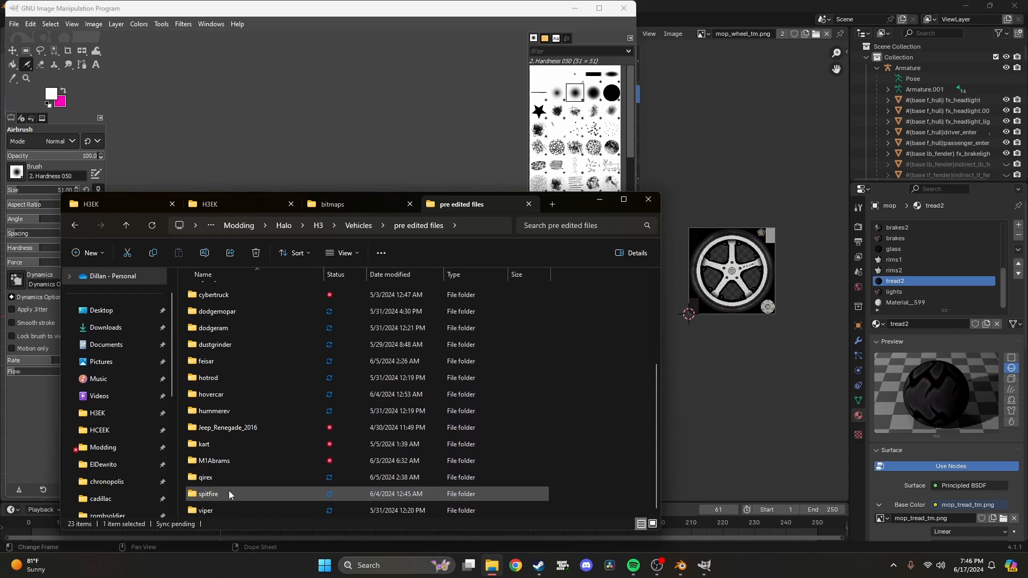
scroll(230, 482, "up", 2)
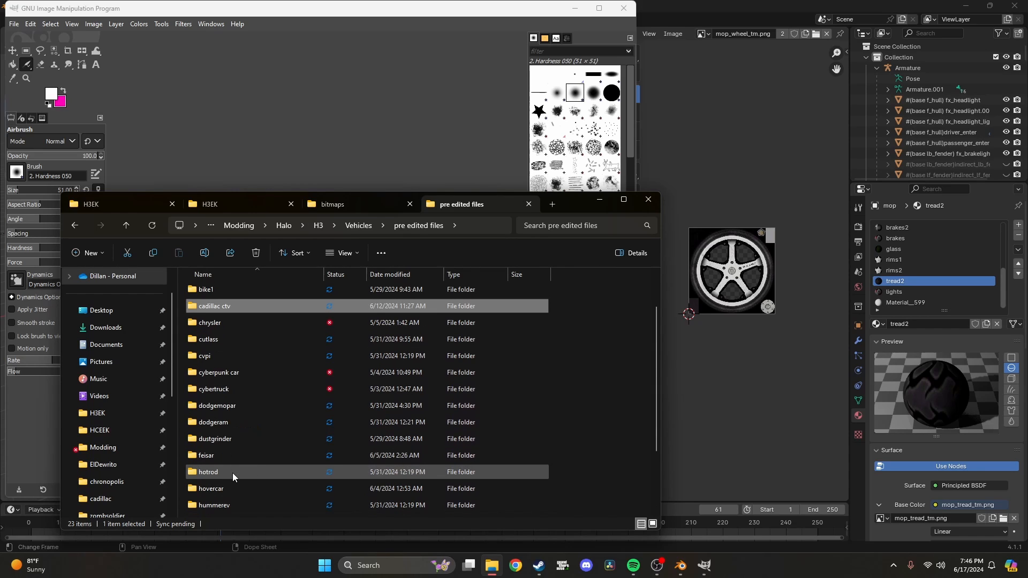
double_click(223, 406)
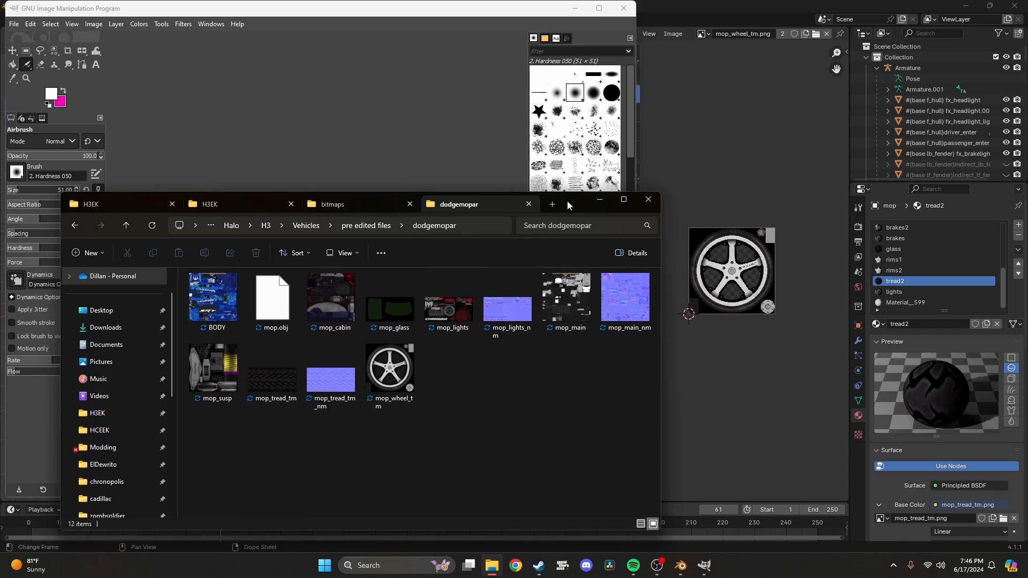
left_click_drag(568, 204, 747, 151)
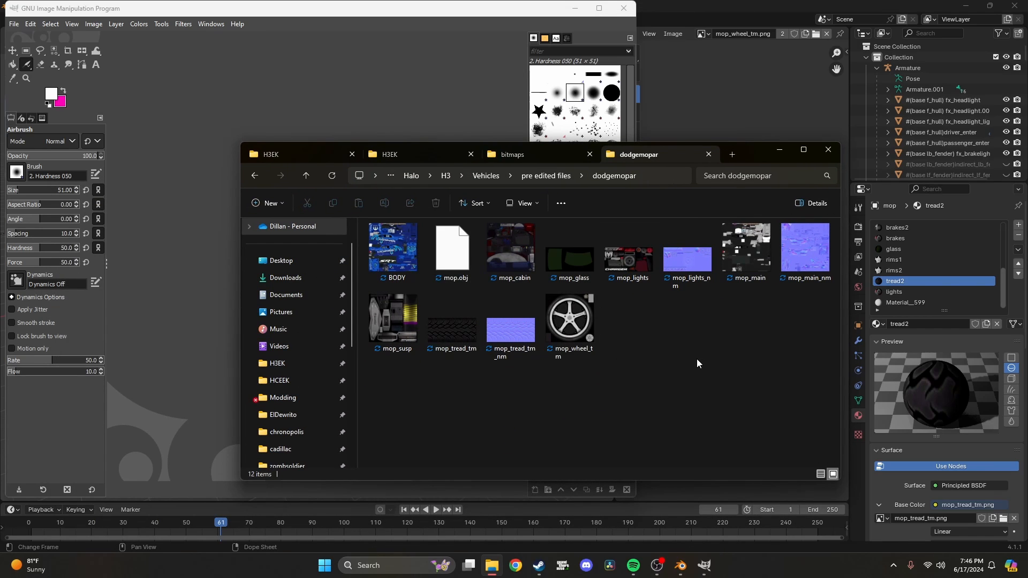
left_click_drag(394, 249, 180, 213)
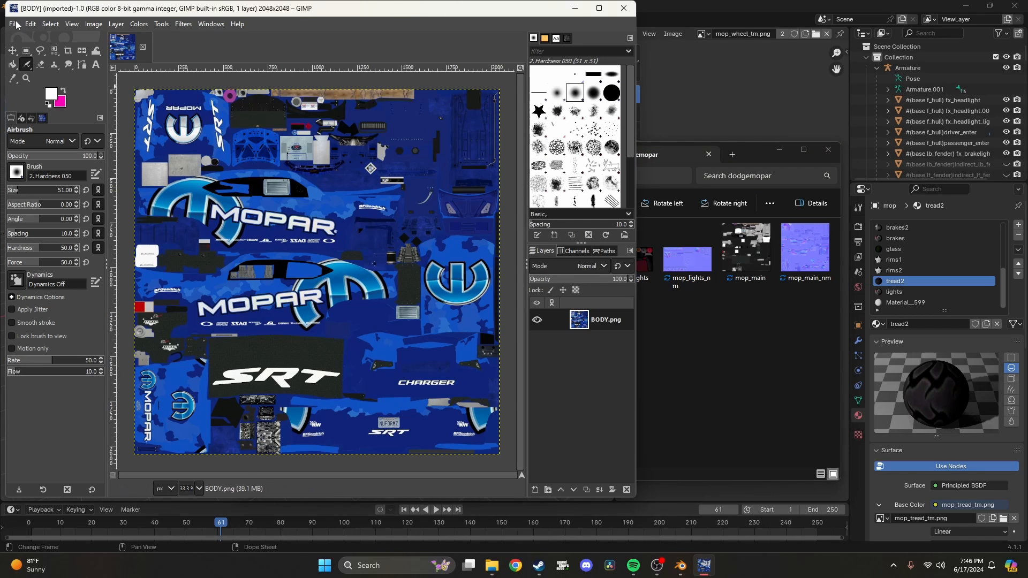
left_click(16, 25)
left_click(16, 24)
left_click(47, 26)
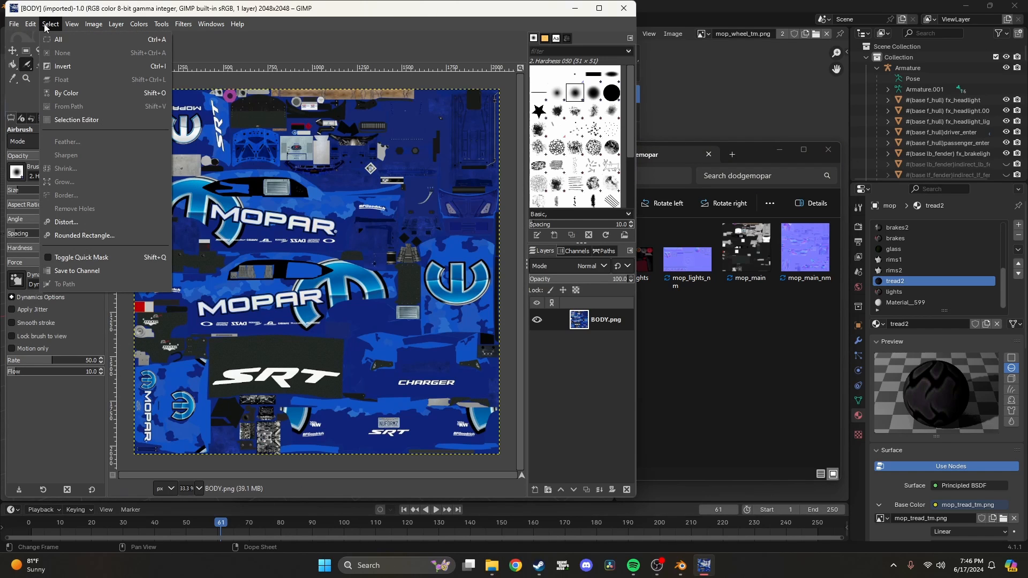
mouse_move(91, 26)
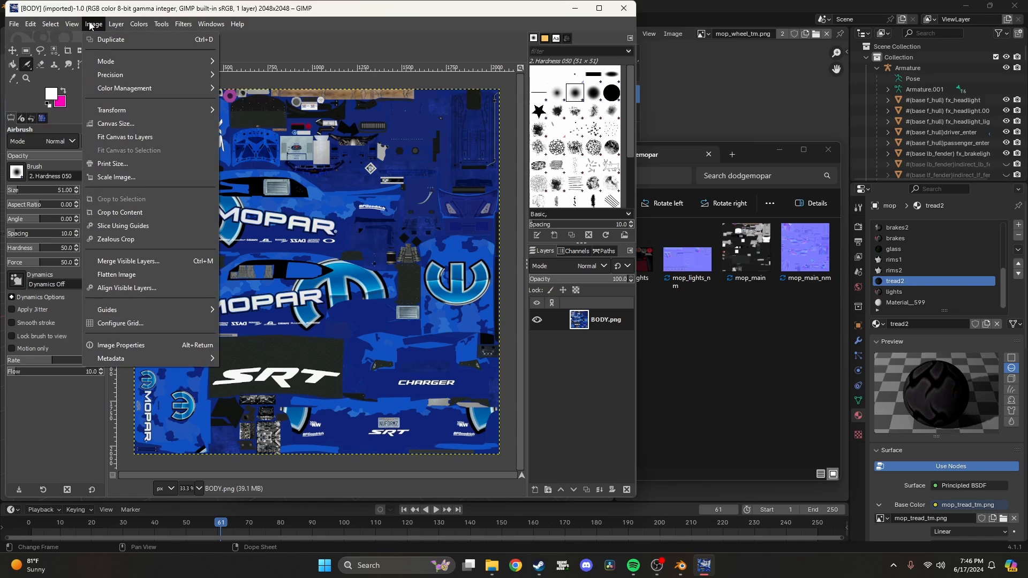
mouse_move(122, 60)
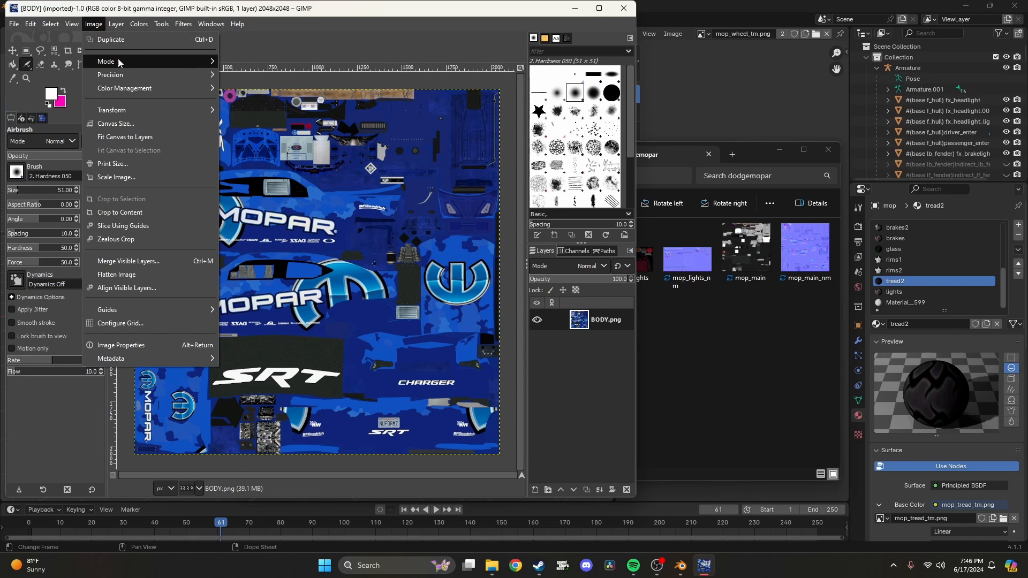
left_click(274, 50)
- Begin exporting the body texture with the file name body.tiff
left_click(13, 24)
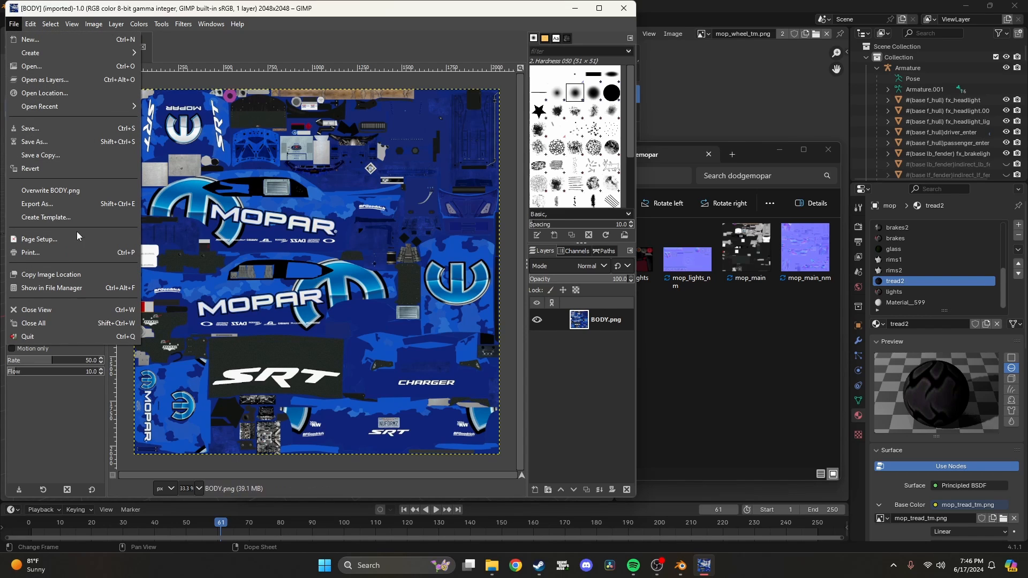
left_click(59, 203)
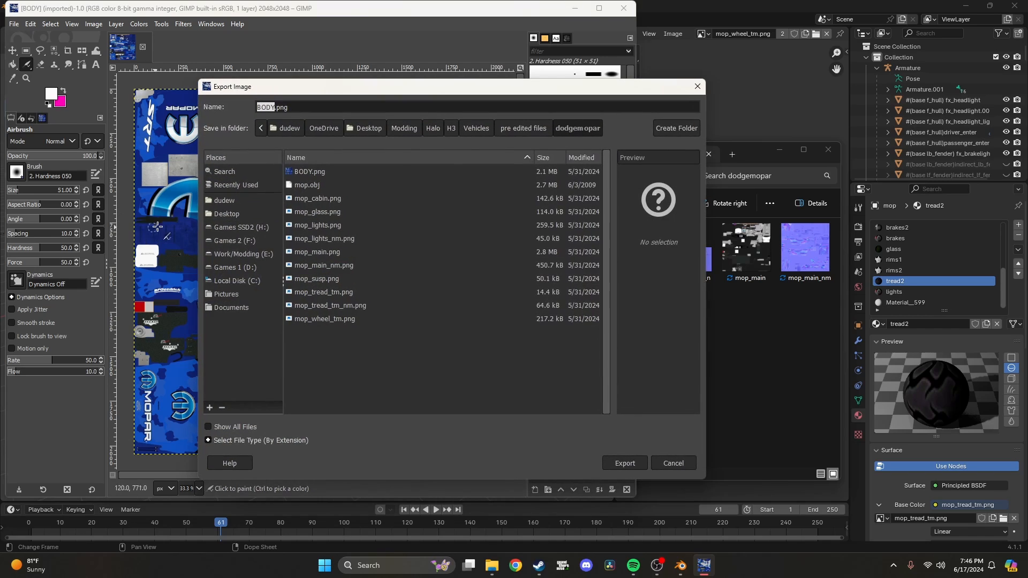
type("body")
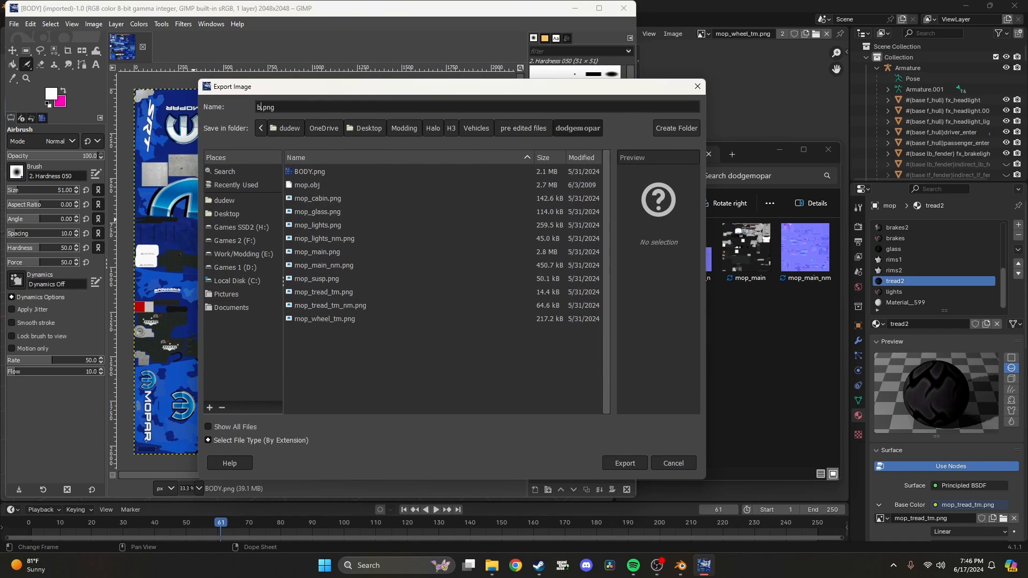
double_click(279, 109)
- Export body.tiff to the H3EK data folder vehicles\mopar\bitmaps and close the image
left_click(229, 182)
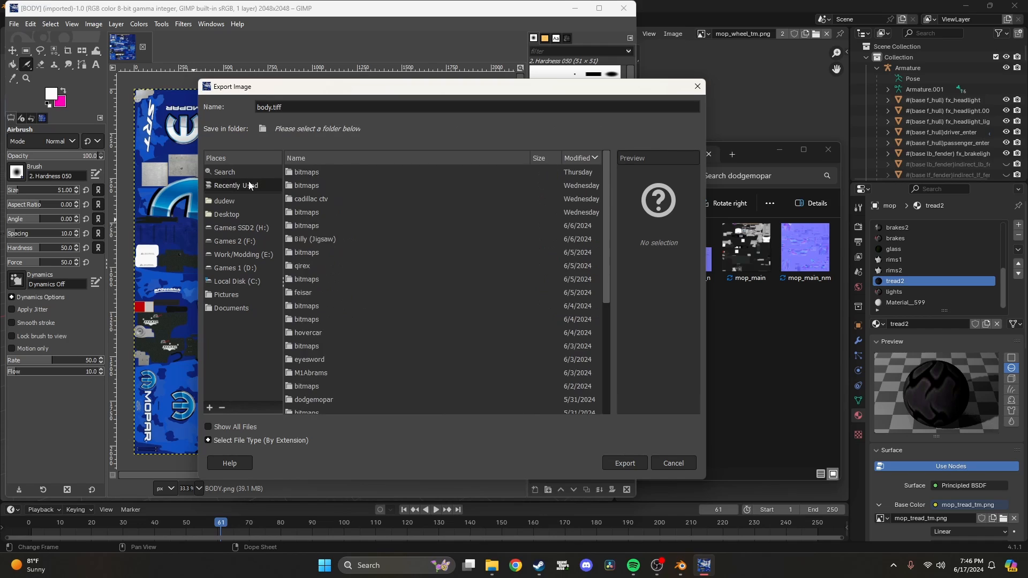
double_click(311, 185)
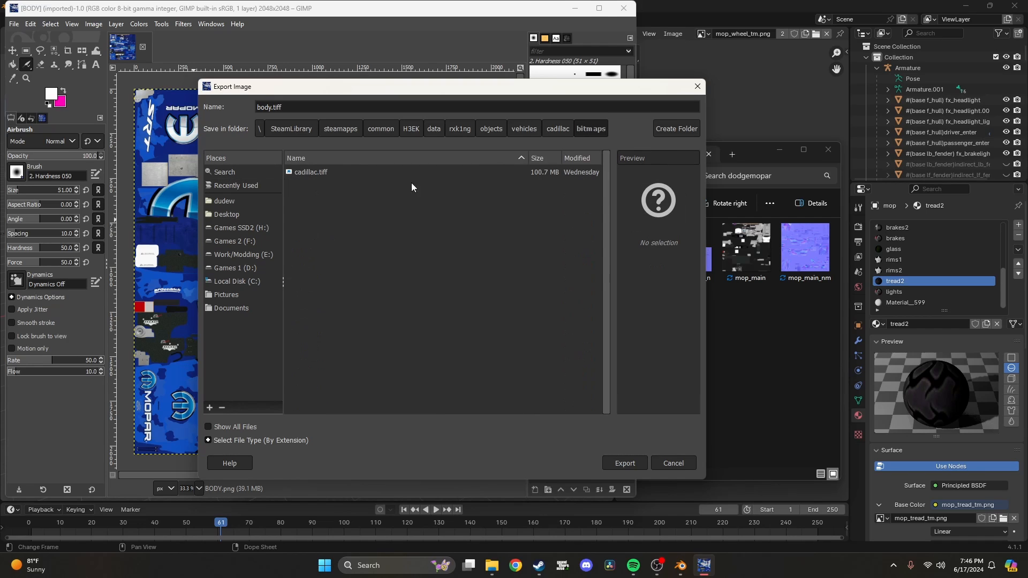
left_click(523, 128)
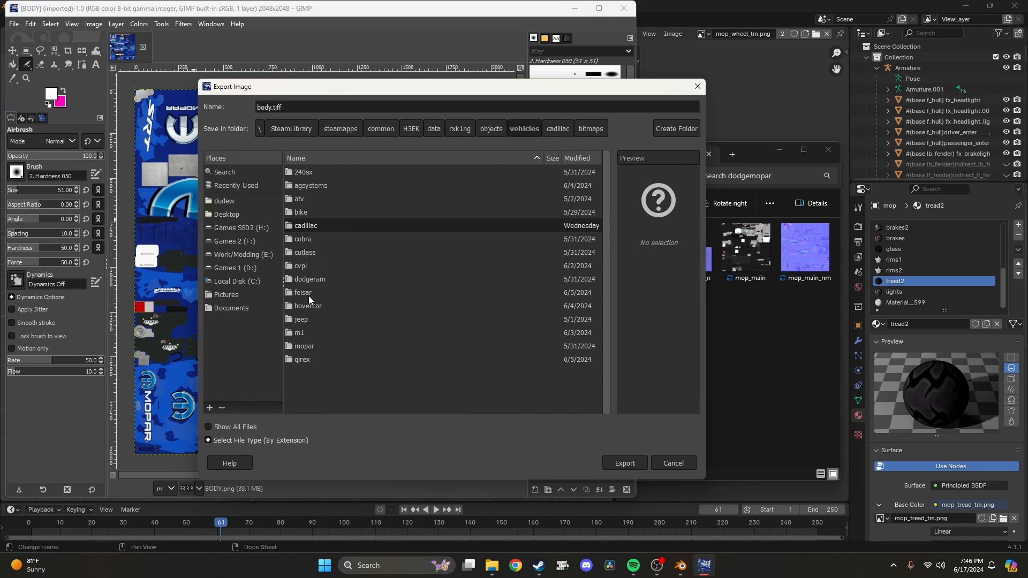
double_click(303, 347)
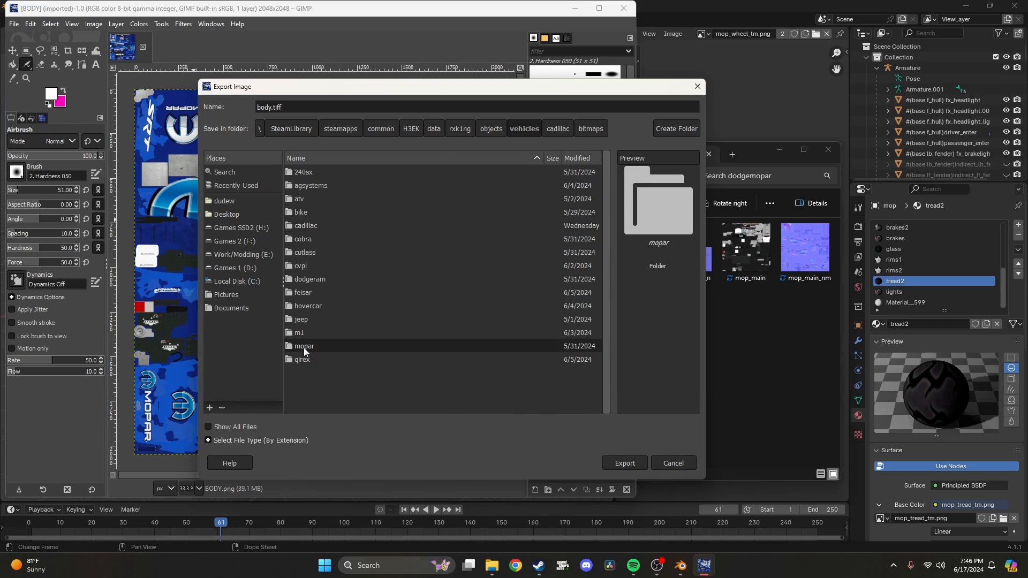
double_click(308, 175)
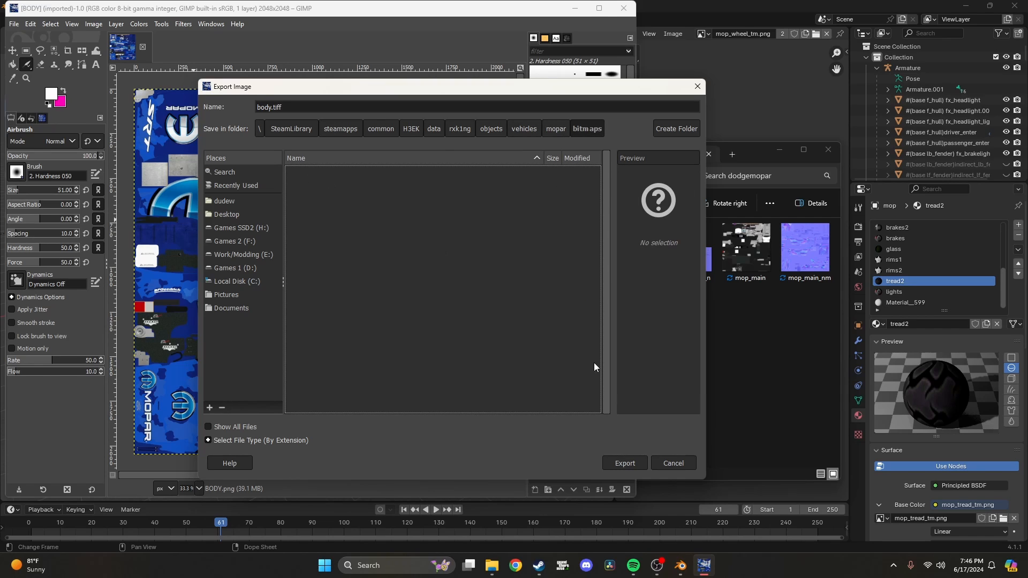
left_click(621, 467)
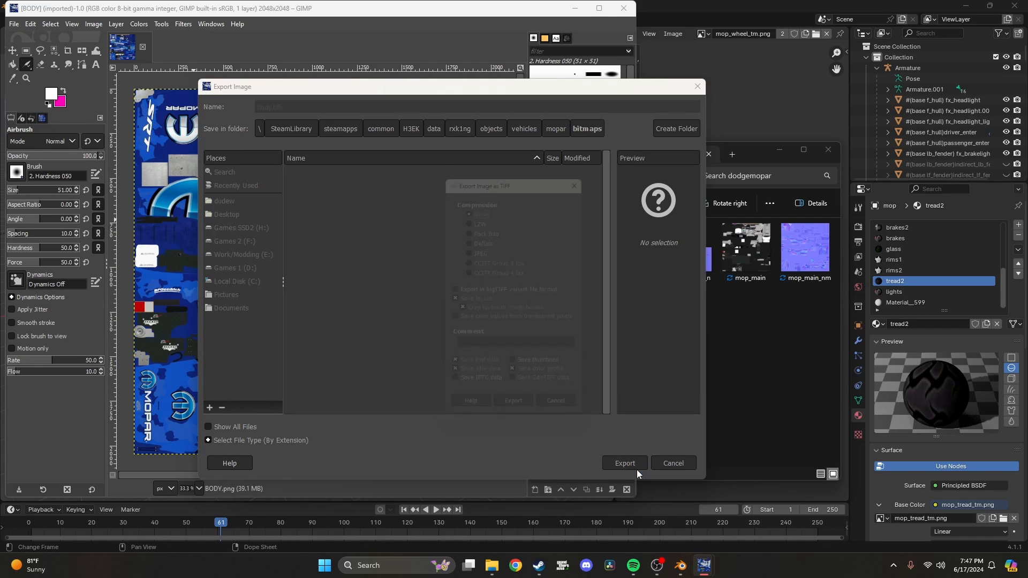
left_click(520, 418)
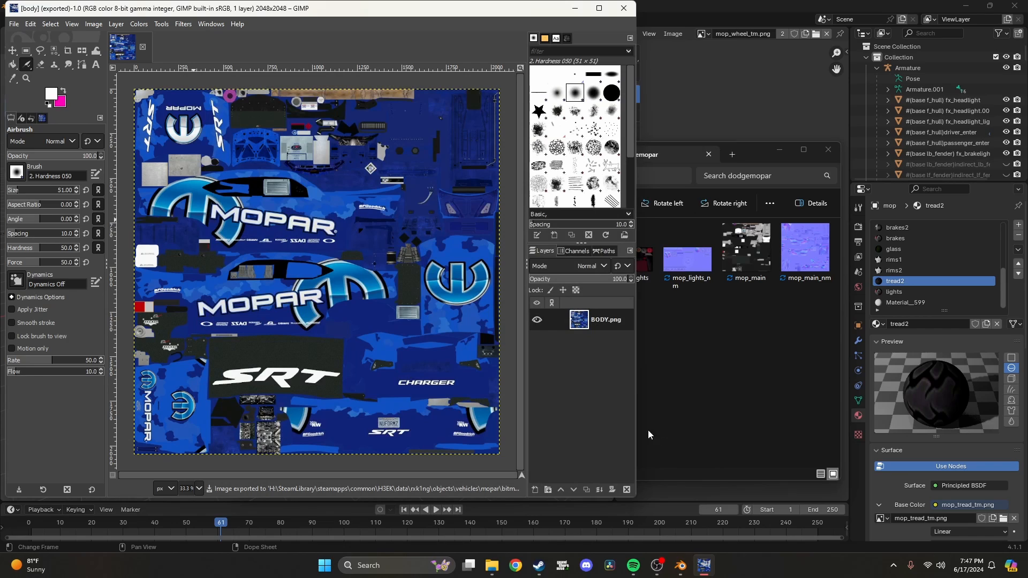
left_click(143, 46)
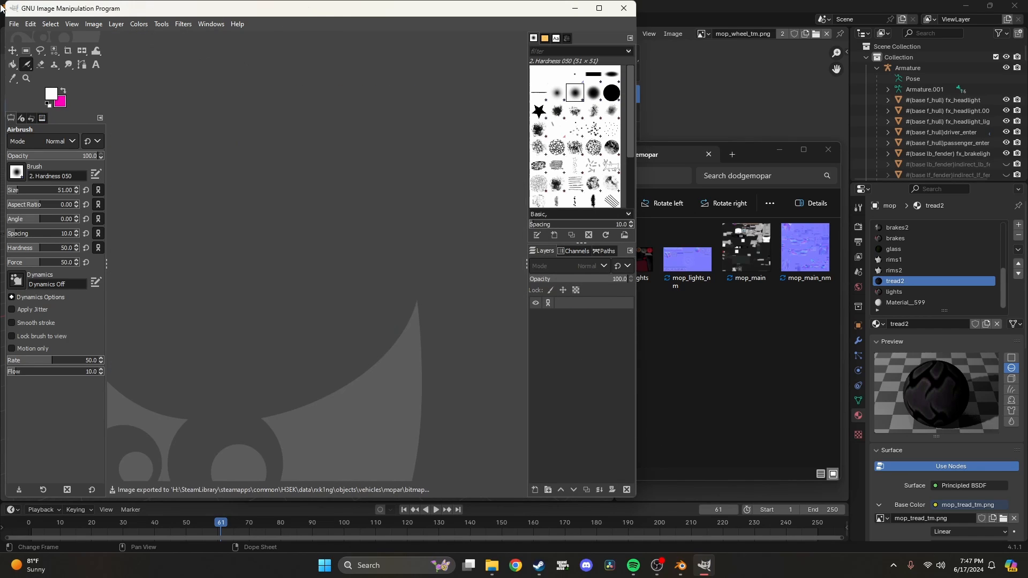
- Load the mop_cabin texture from the dodgemopar folder into GIMP and name its export cabin.tiff
left_click(699, 339)
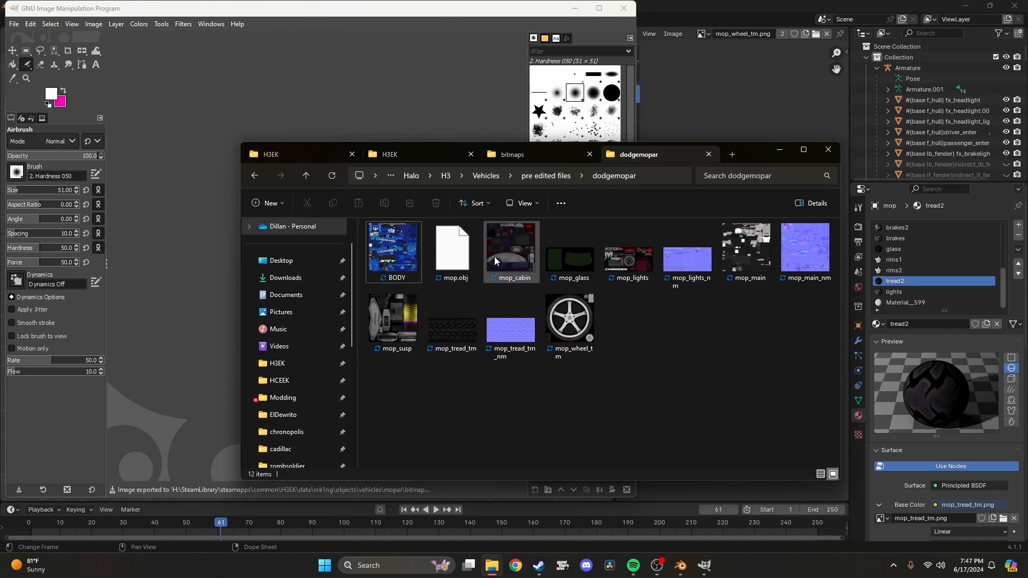
left_click_drag(494, 256, 166, 248)
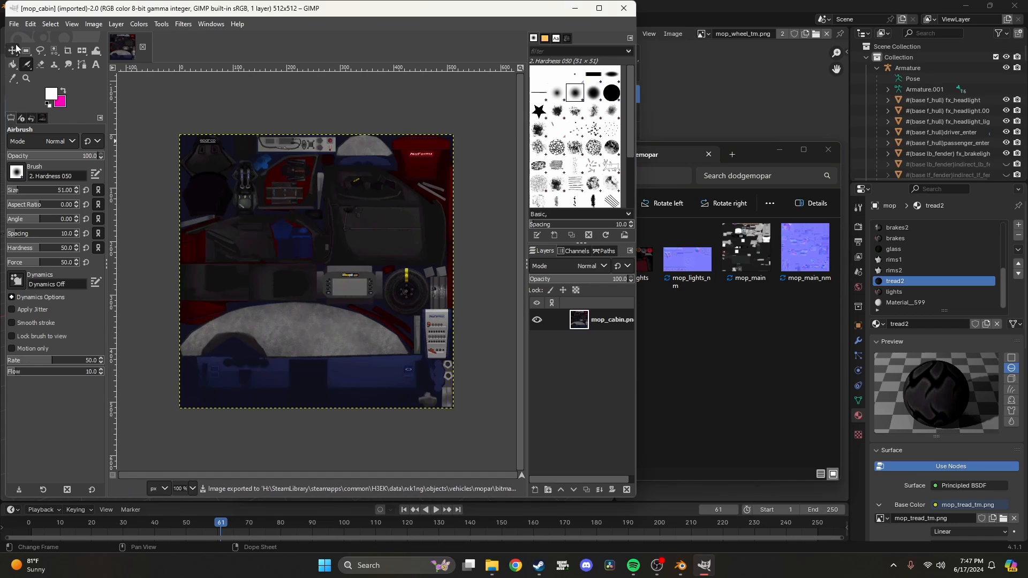
left_click(14, 23)
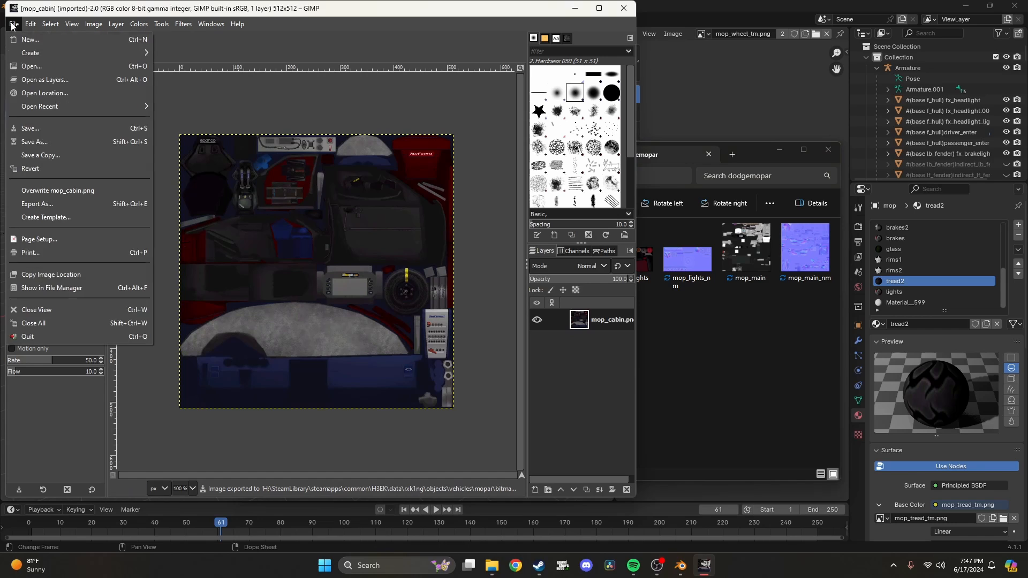
left_click(45, 204)
type("cabin.")
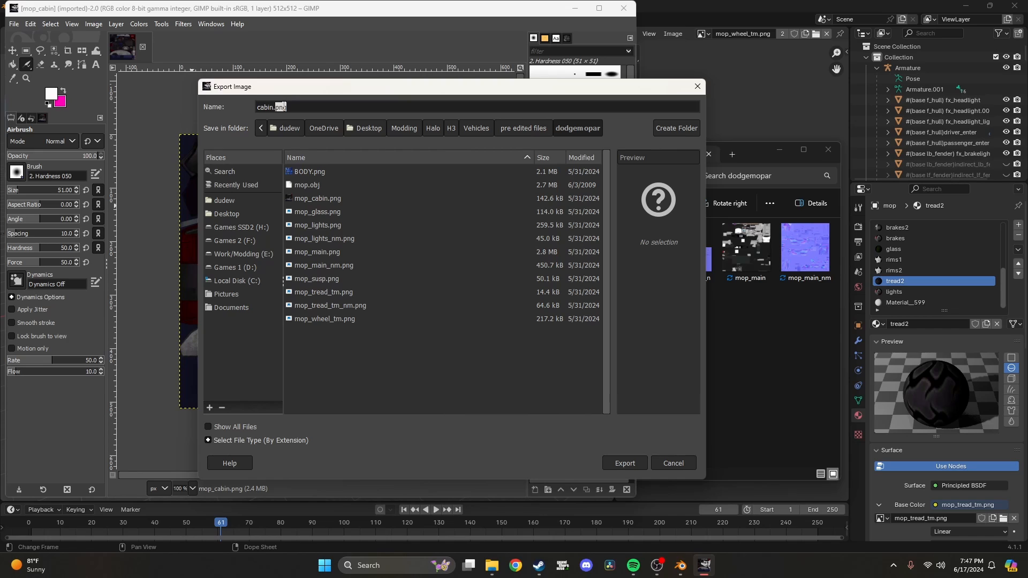
type("tiff")
- Export cabin.tiff without compression to the mopar\bitmaps folder and close the image
left_click(240, 184)
double_click(304, 172)
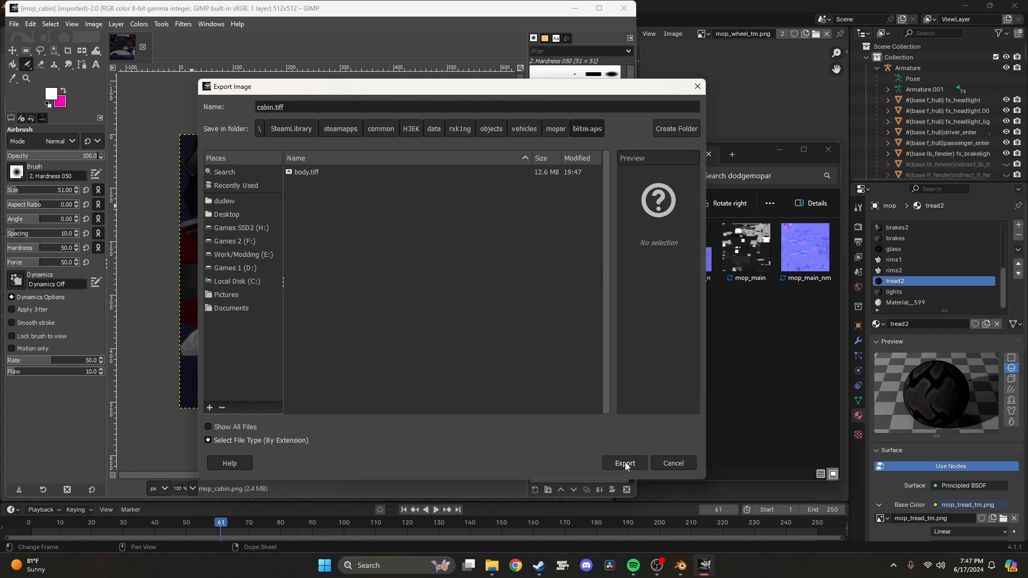
left_click(630, 465)
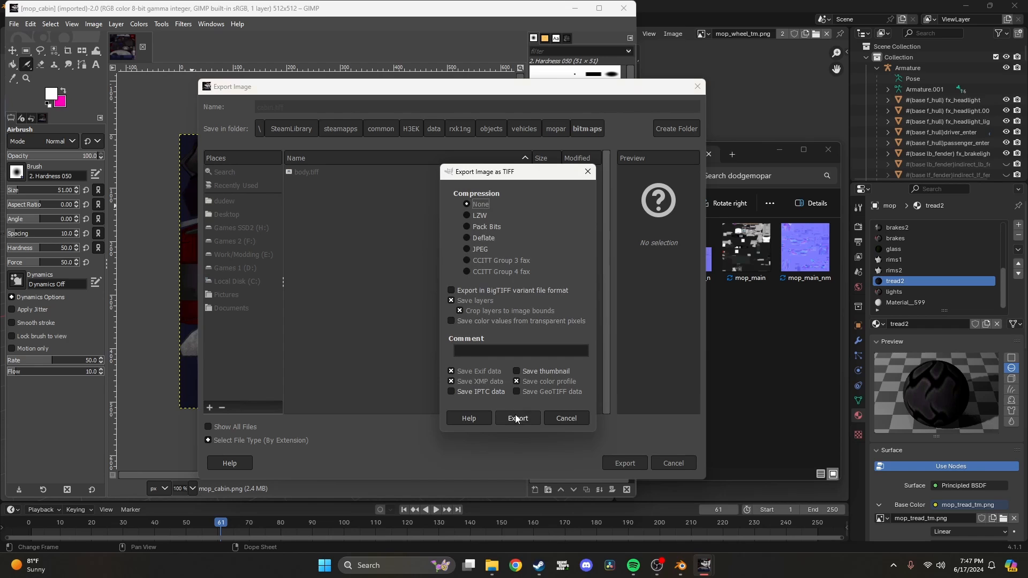
left_click(517, 419)
left_click(143, 47)
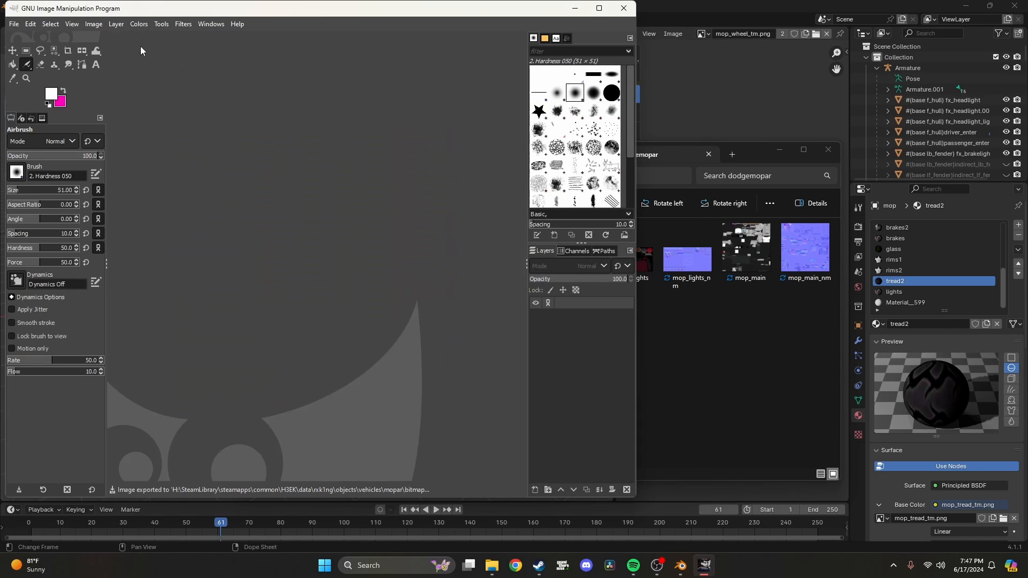
- Load the mop_glass texture from the dodgemopar folder into GIMP and name its export glass.tiff
left_click(705, 336)
left_click_drag(609, 274, 184, 268)
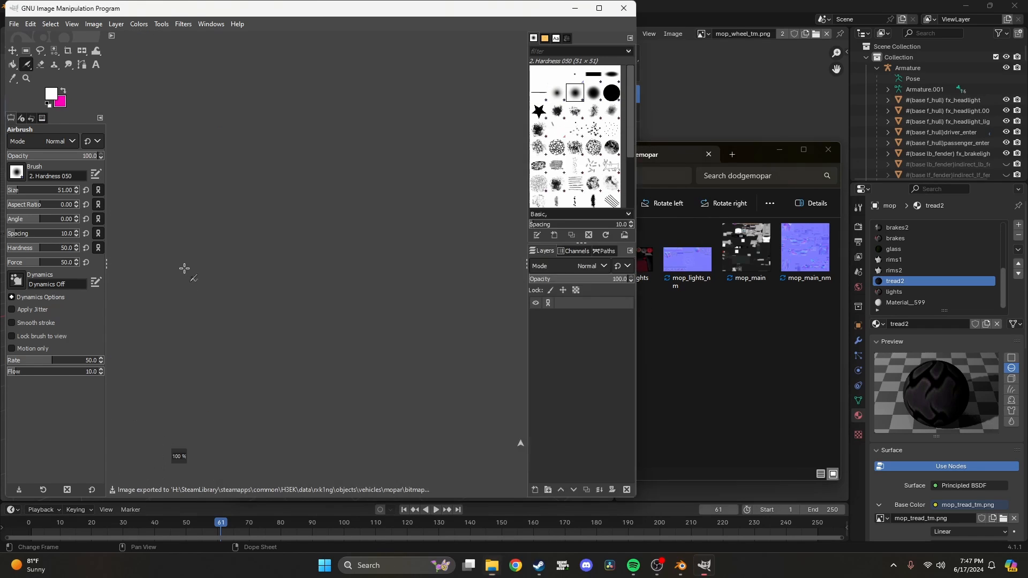
left_click(13, 23)
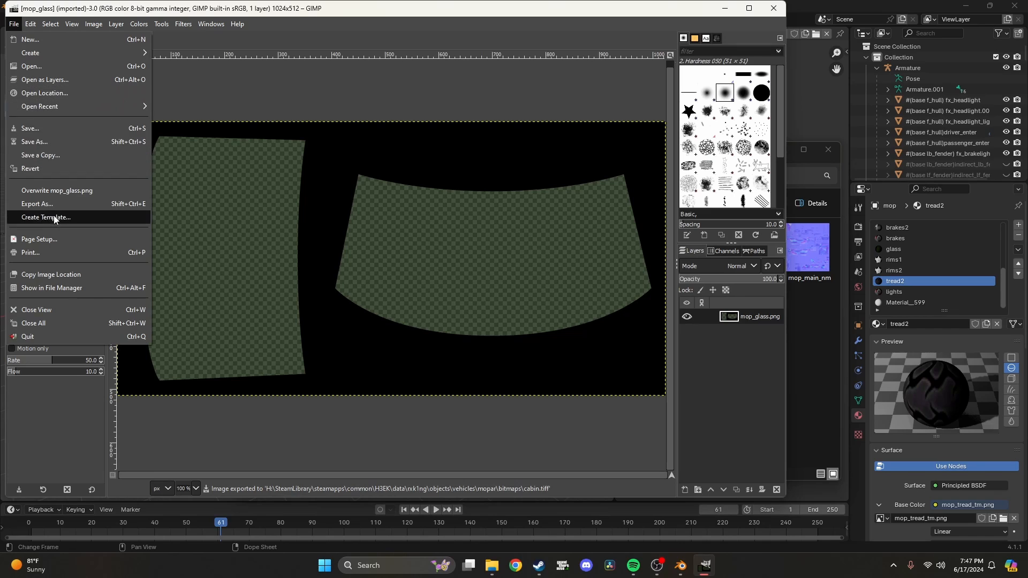
left_click(36, 204)
type("glas")
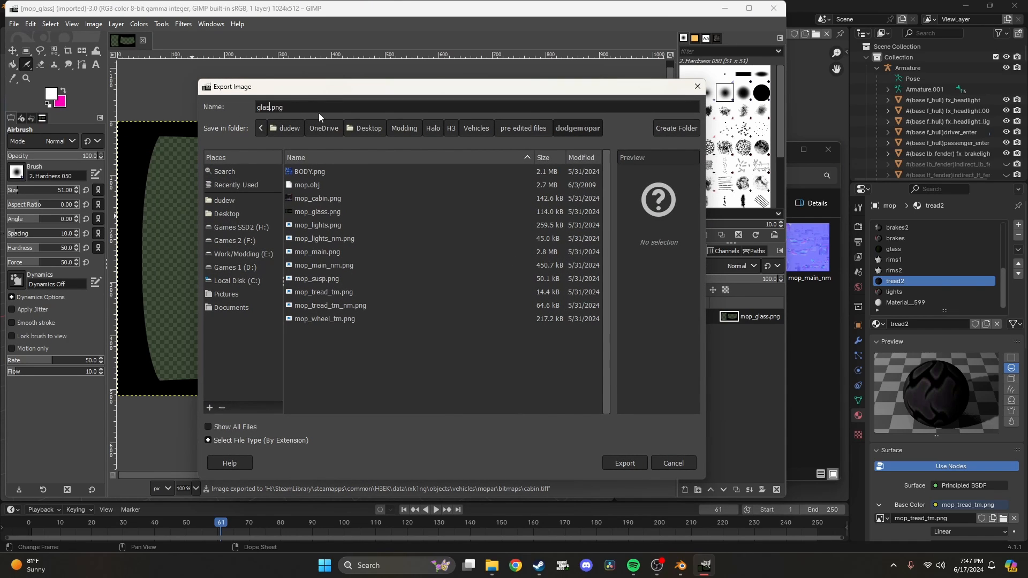
type("s")
double_click(282, 107)
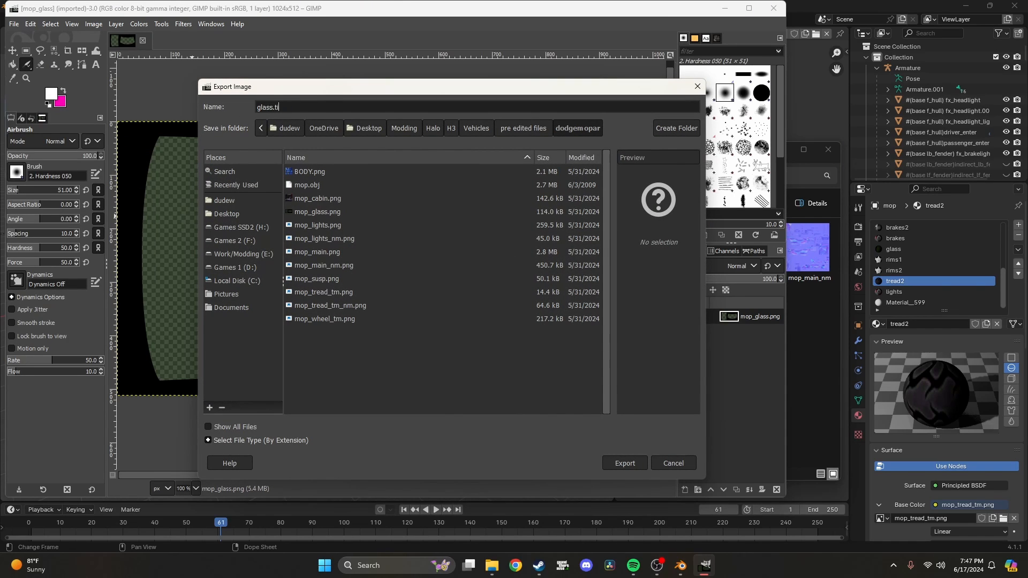
- Export glass.tiff without compression to the mopar\bitmaps folder and close the image
left_click(214, 185)
double_click(317, 173)
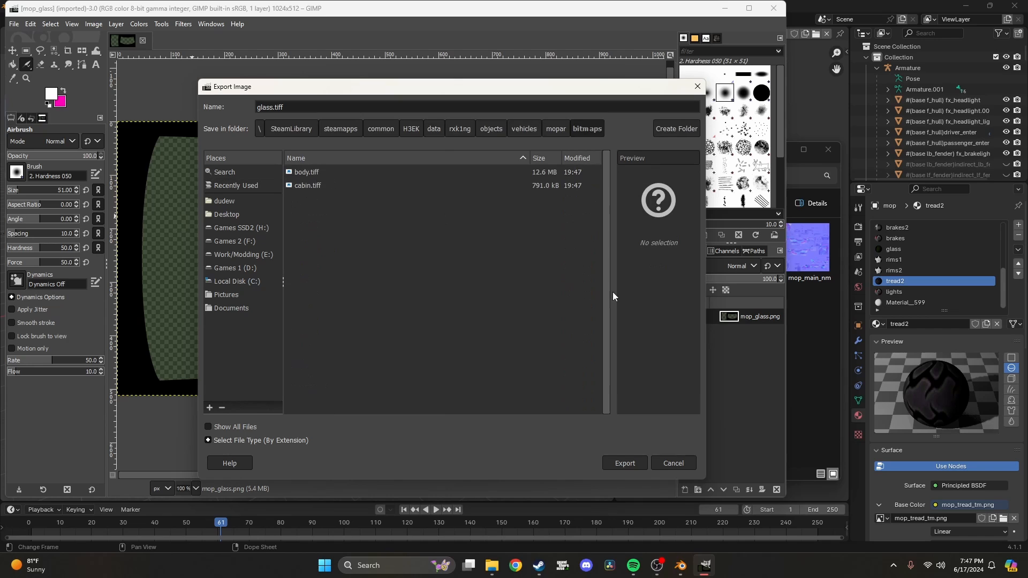
left_click(625, 464)
left_click(518, 421)
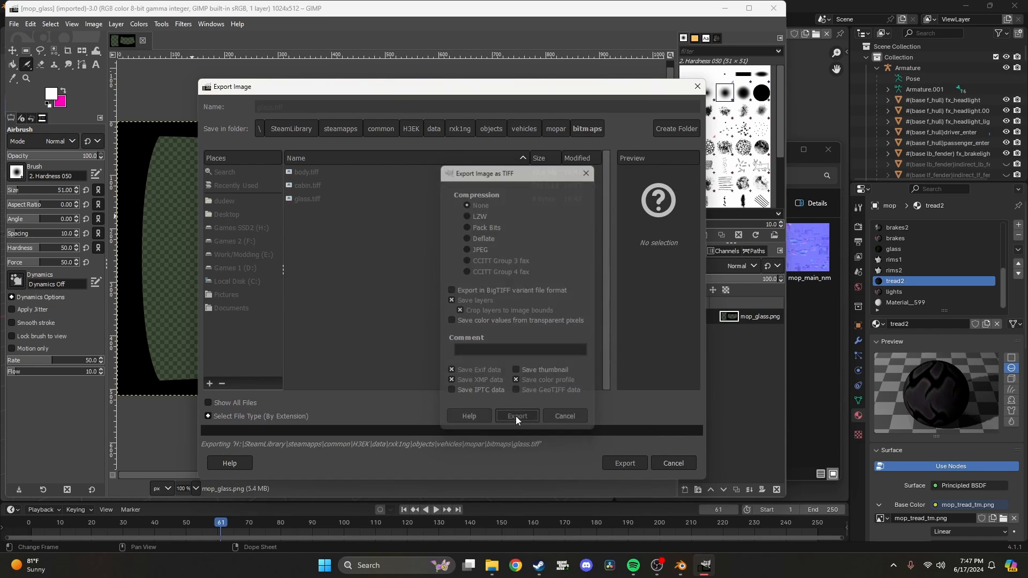
left_click(143, 40)
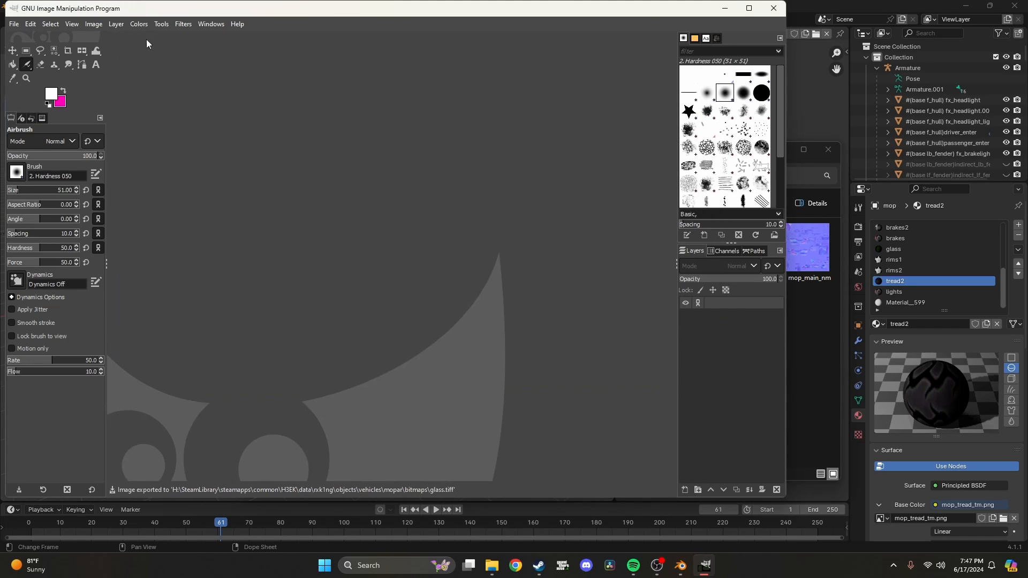
- Load the mop_lights texture from the dodgemopar folder into GIMP and name its export lights.tiff
left_click(814, 310)
left_click_drag(633, 281, 202, 231)
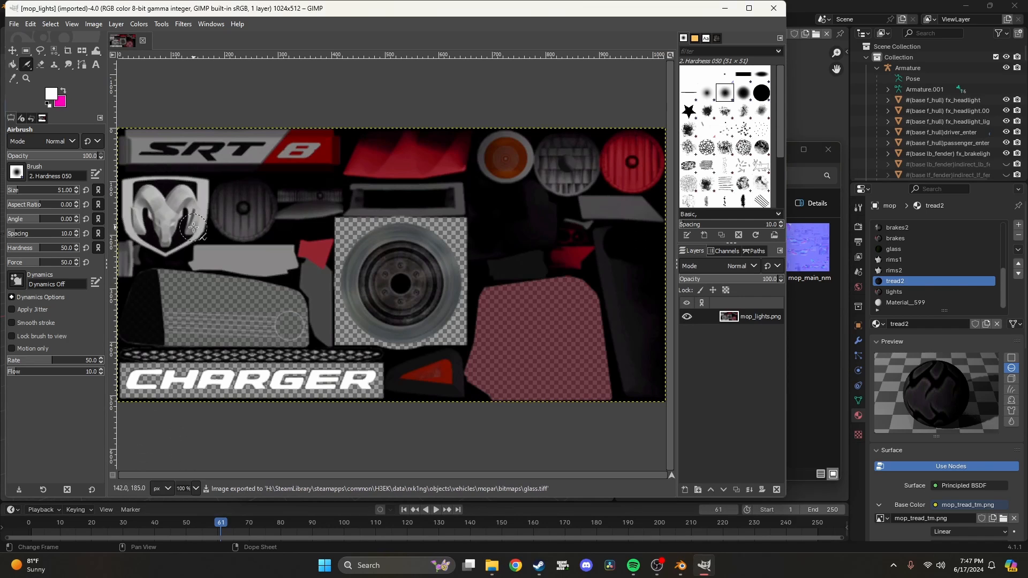
left_click(14, 23)
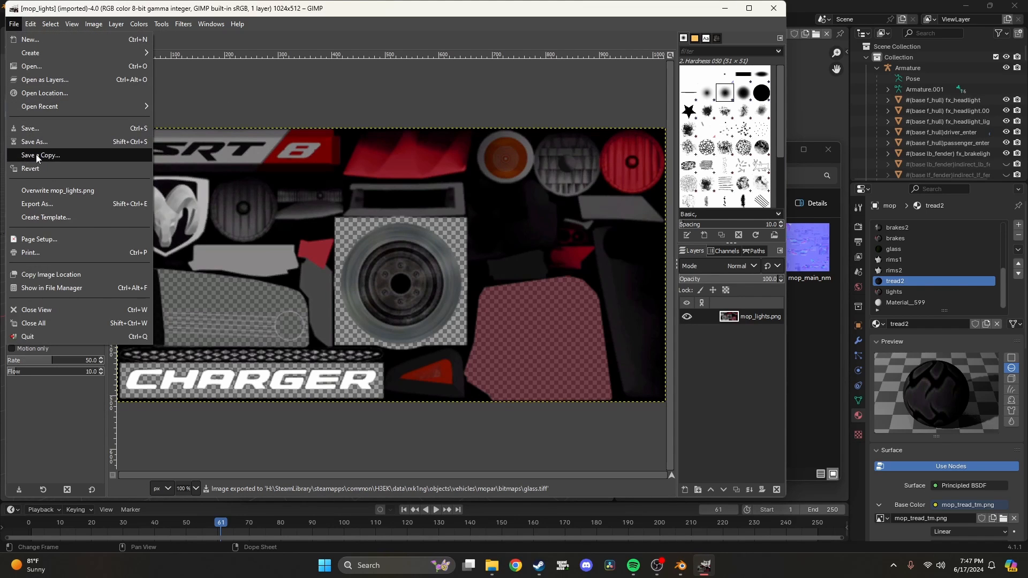
left_click(43, 206)
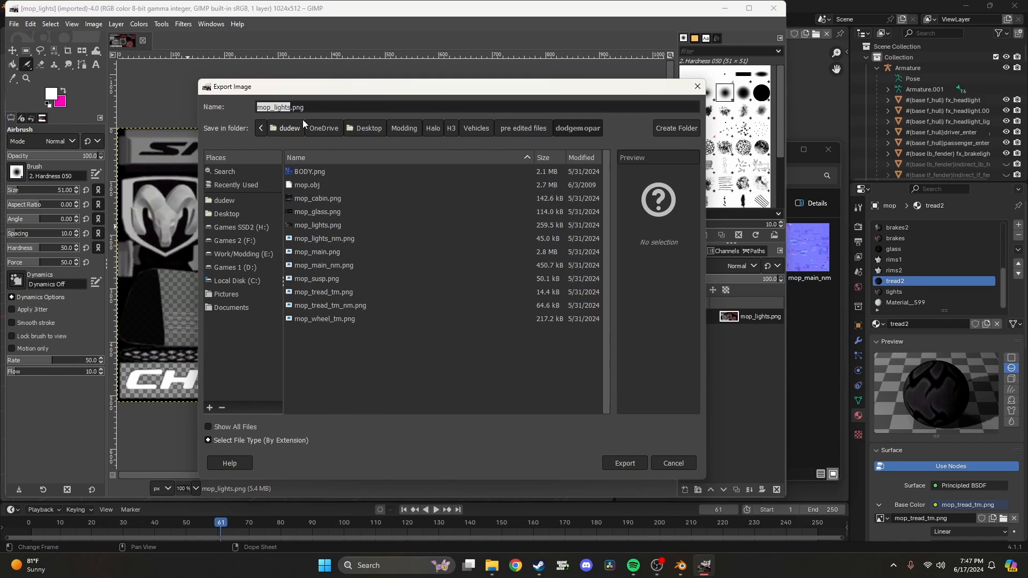
type("lights")
double_click(280, 107)
type("tiff")
- Export lights.tiff to the mopar\bitmaps folder, check the Blender material list, and close the image
left_click(225, 171)
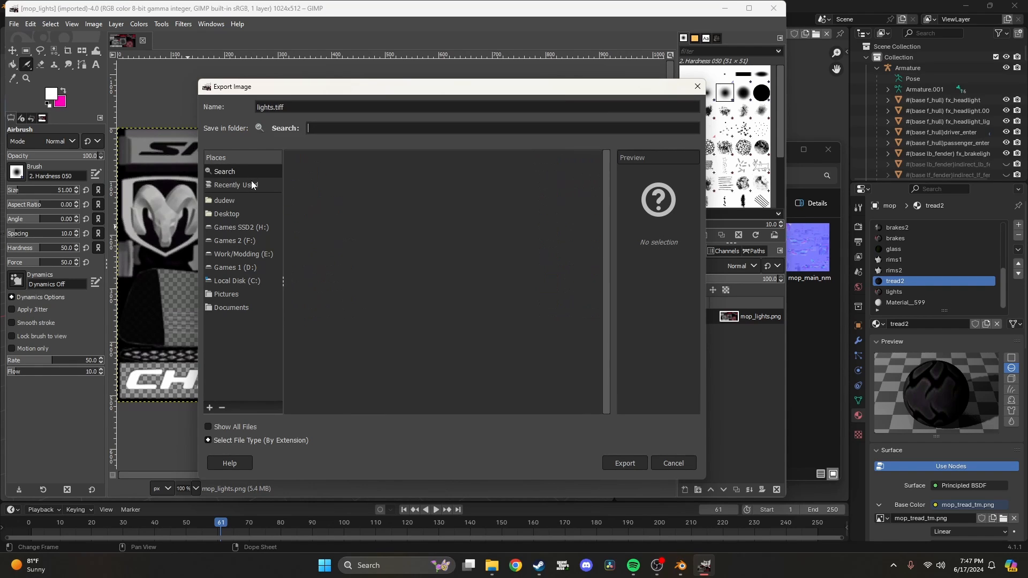
left_click(235, 185)
double_click(319, 172)
left_click(624, 463)
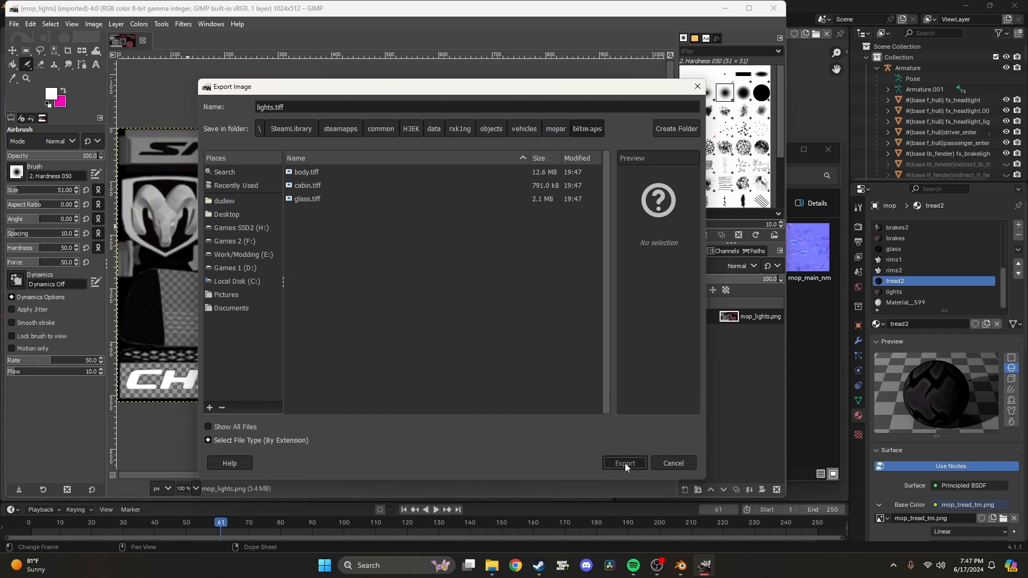
left_click(517, 418)
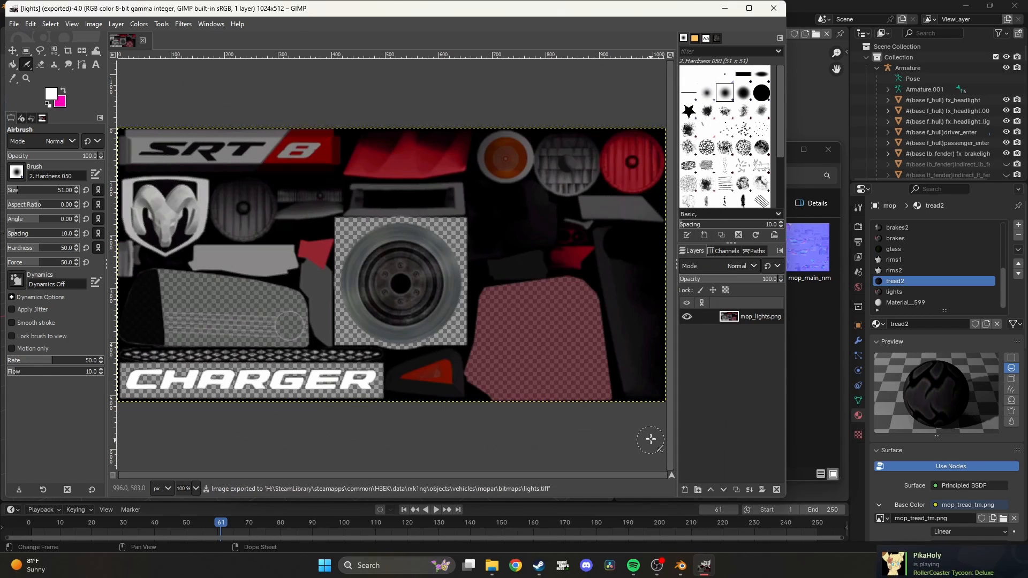
scroll(924, 276, "up", 6)
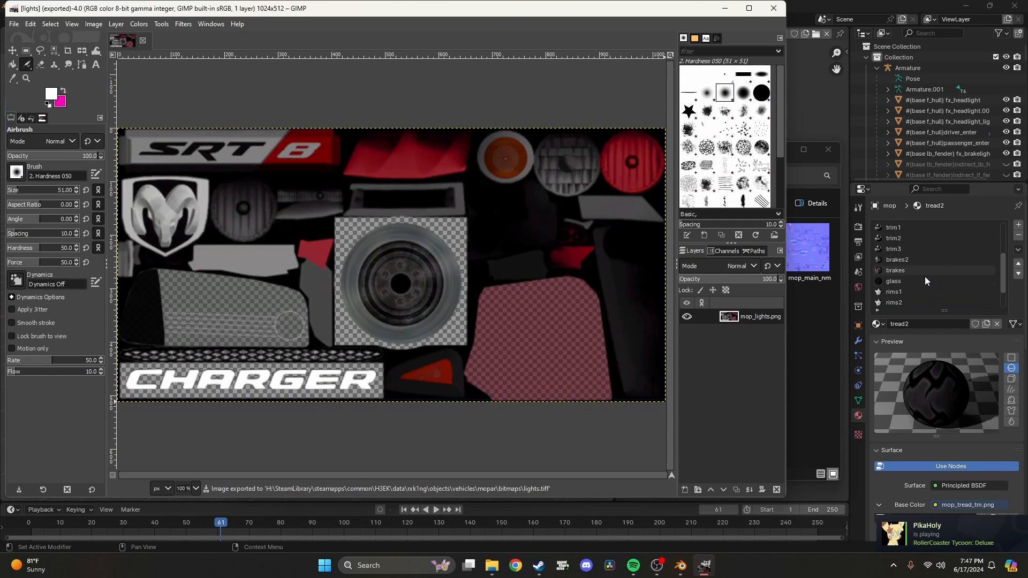
scroll(940, 268, "down", 6)
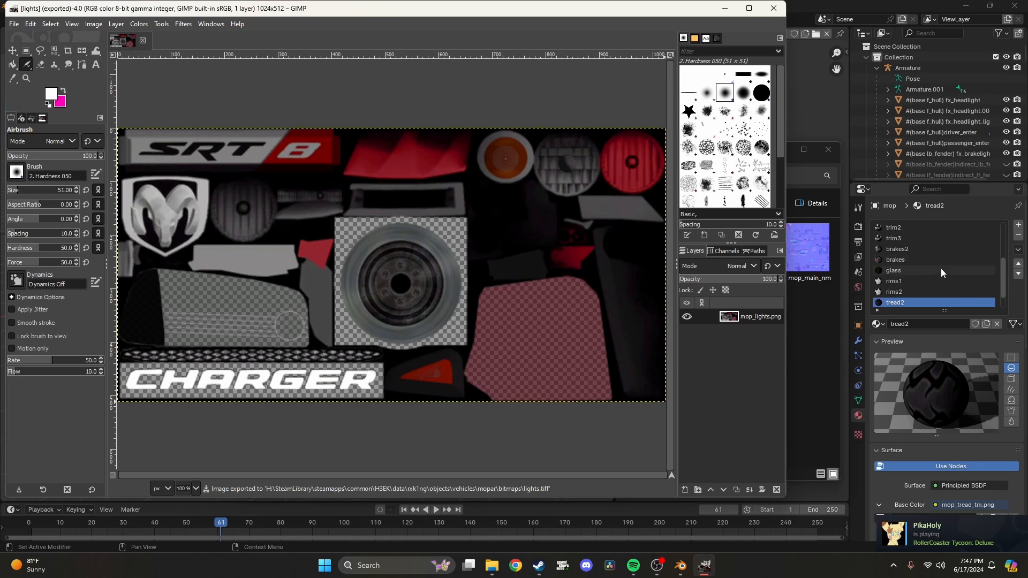
left_click(143, 41)
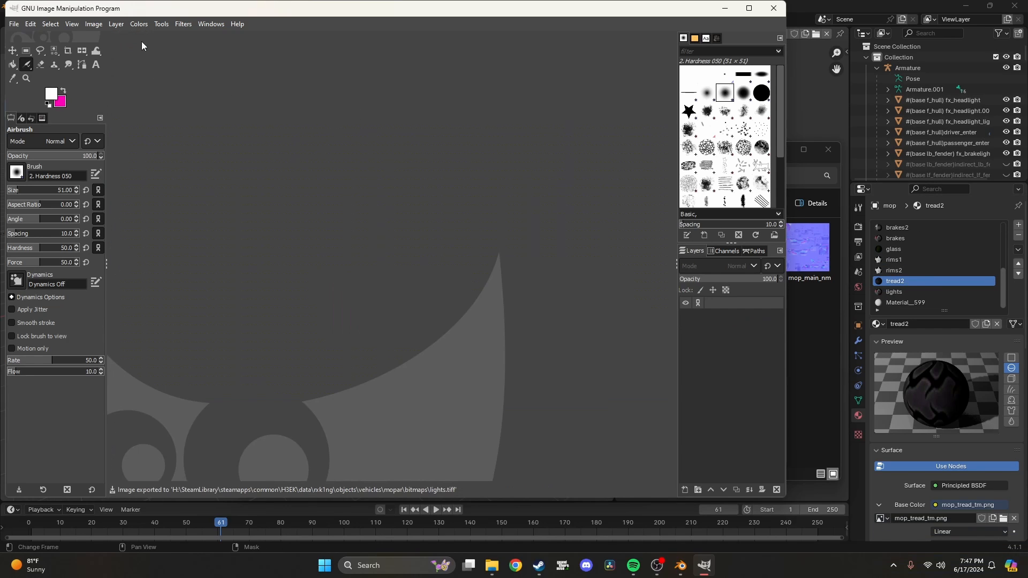
- Load the mop_main texture from the dodgemopar folder into GIMP and name its export main.tiff
left_click(798, 326)
left_click_drag(726, 260, 189, 255)
left_click(14, 24)
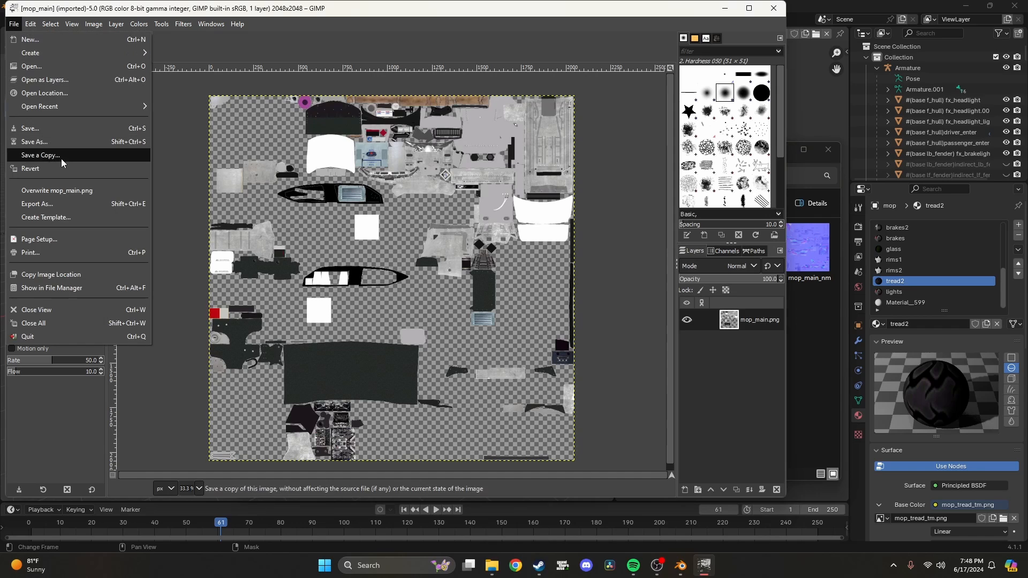
left_click(45, 204)
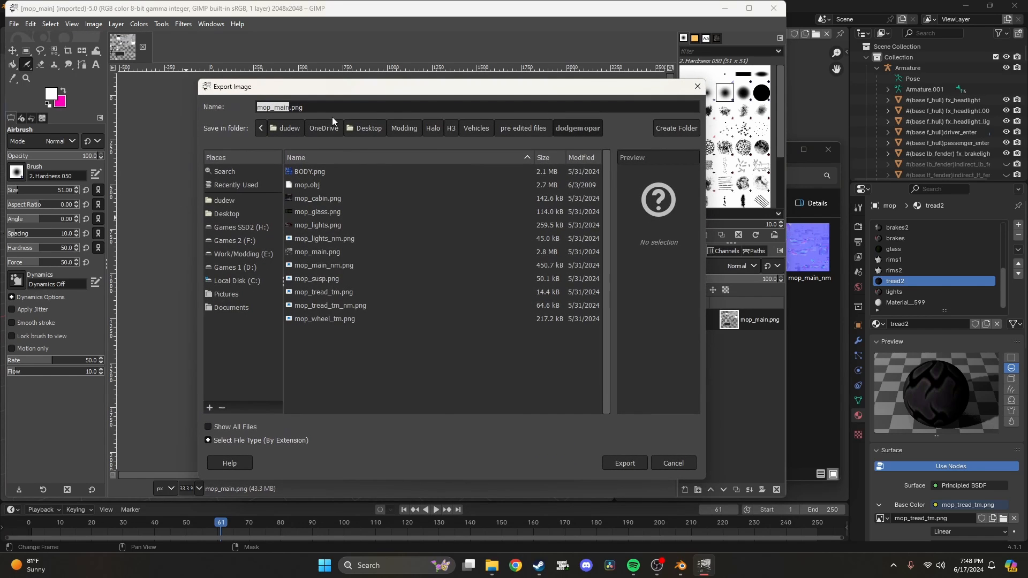
type("main")
key("shift+End")
type(".t")
- Export main.tiff to the mopar\bitmaps folder and close the image
left_click(234, 185)
double_click(316, 174)
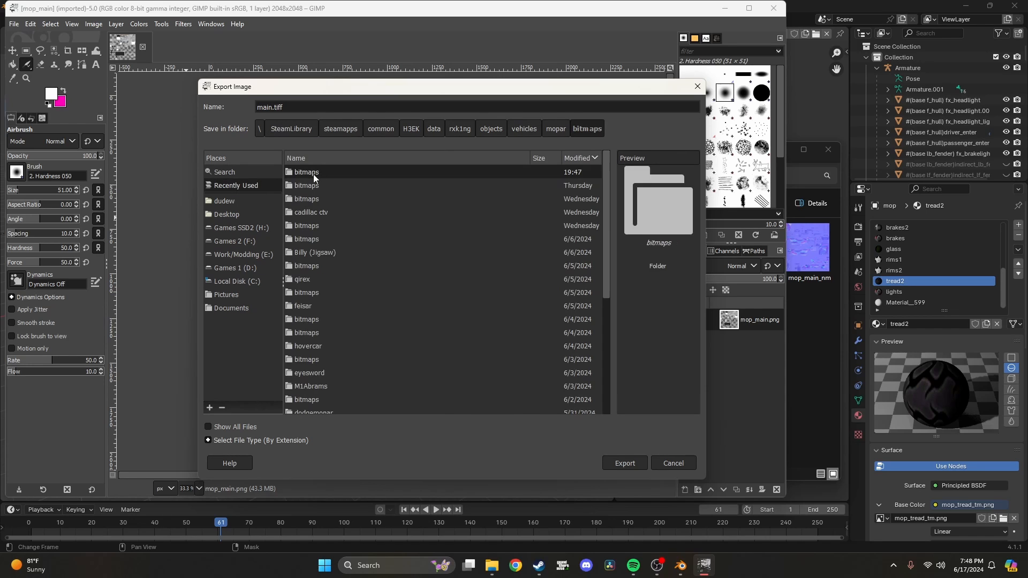
left_click(624, 469)
left_click(519, 421)
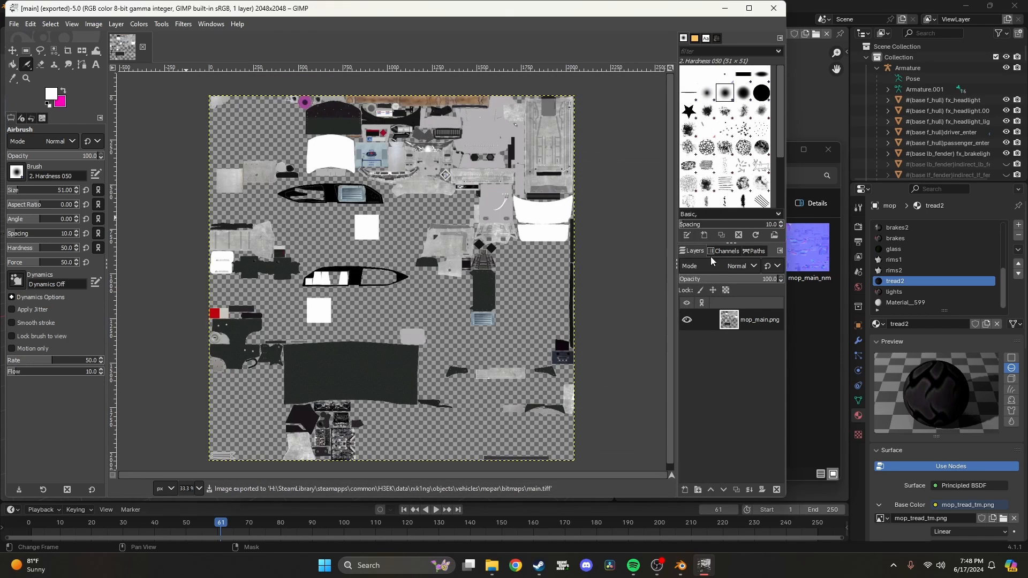
key("ctrl+w")
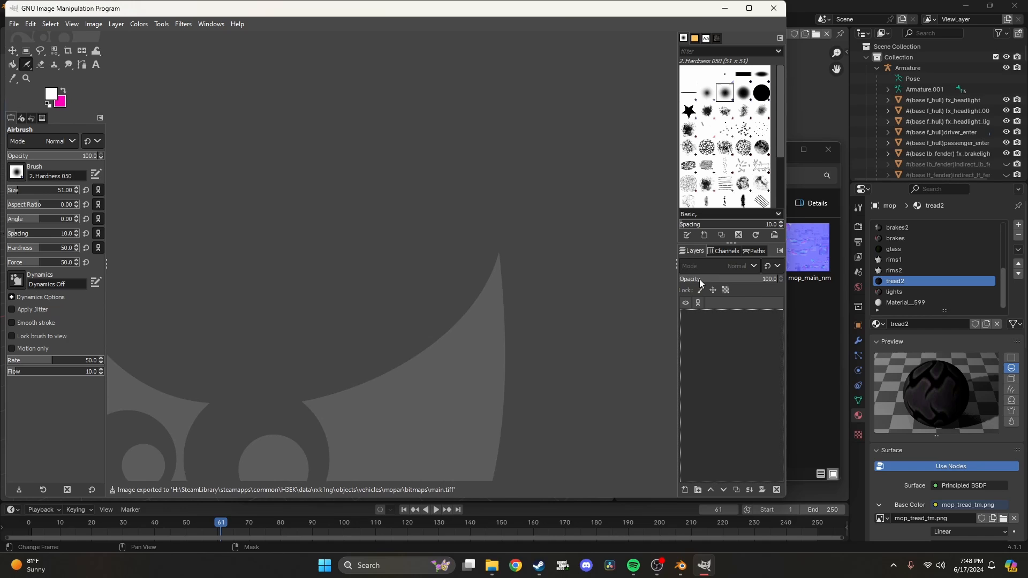
- Load the mop_susp texture from the dodgemopar folder into GIMP and name its export suspension.tiff
left_click(811, 324)
left_click(399, 331)
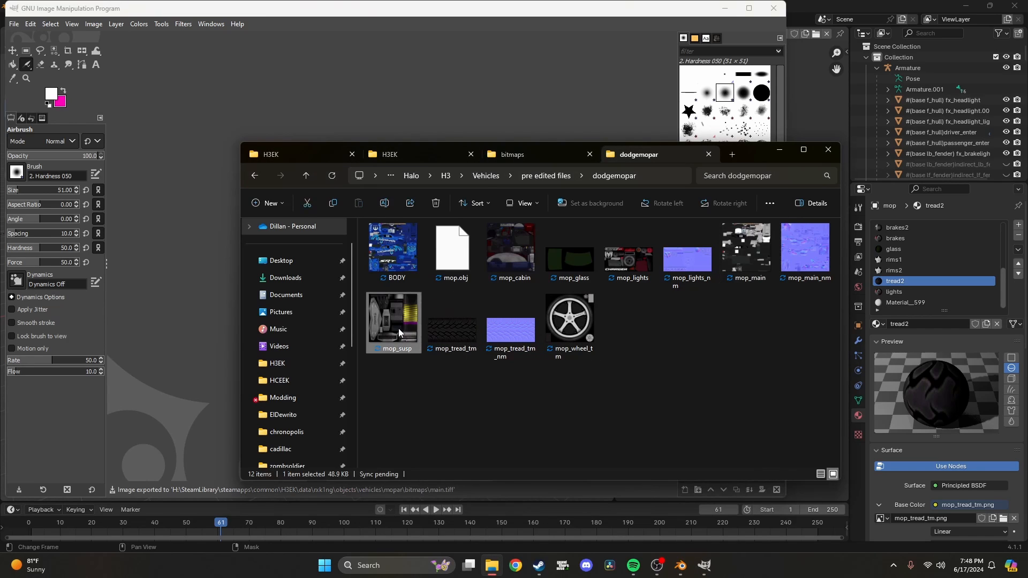
left_click_drag(398, 329, 181, 261)
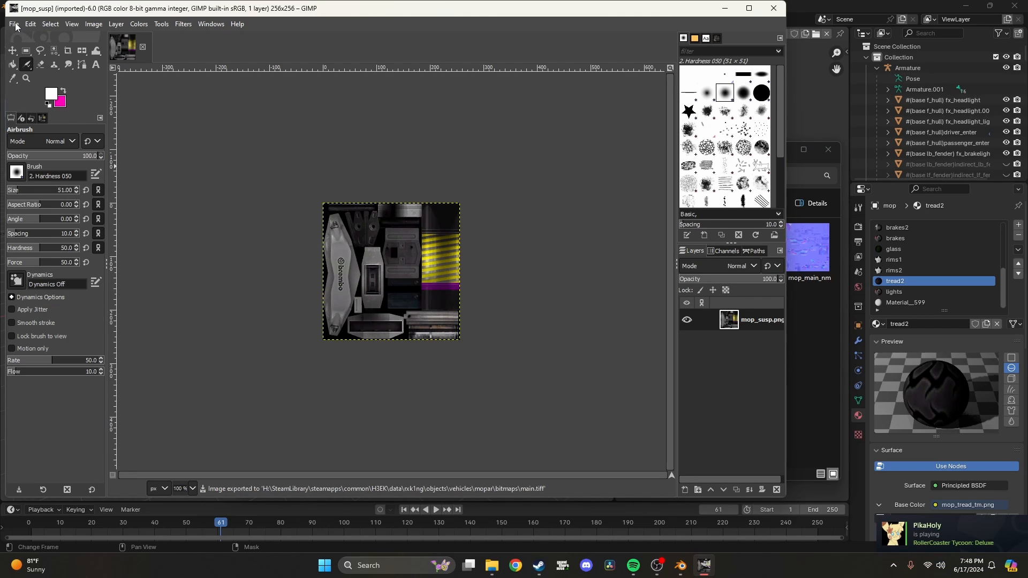
left_click(14, 24)
left_click(50, 201)
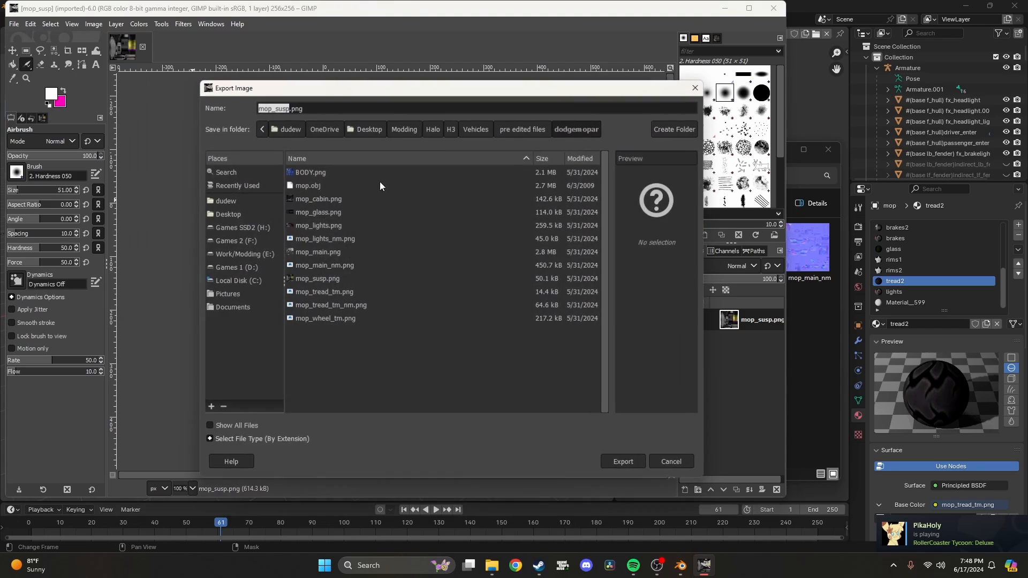
type("suspensi")
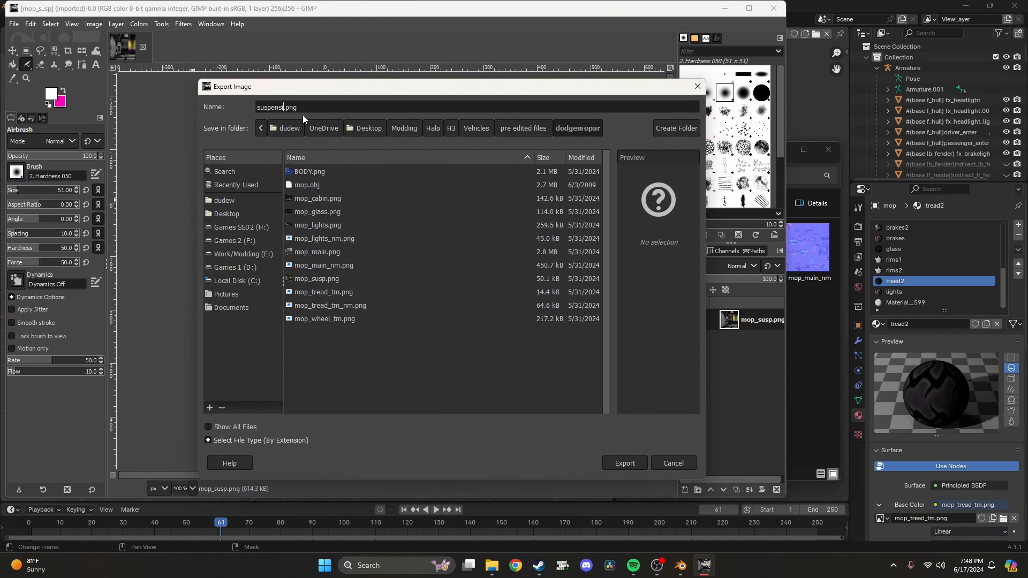
type("on")
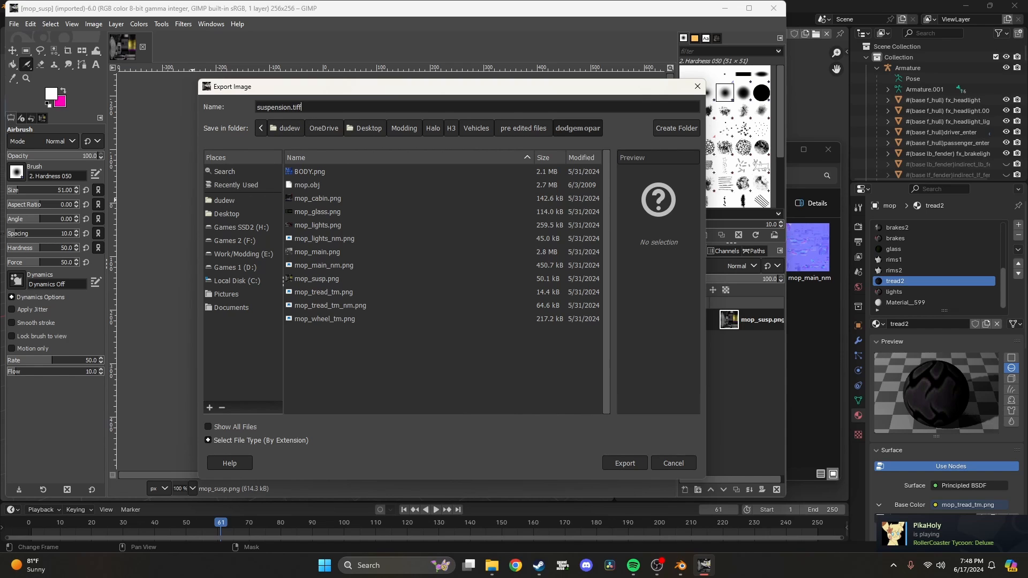
- Export suspension.tiff without compression to the mopar\bitmaps folder and close the image
left_click(231, 186)
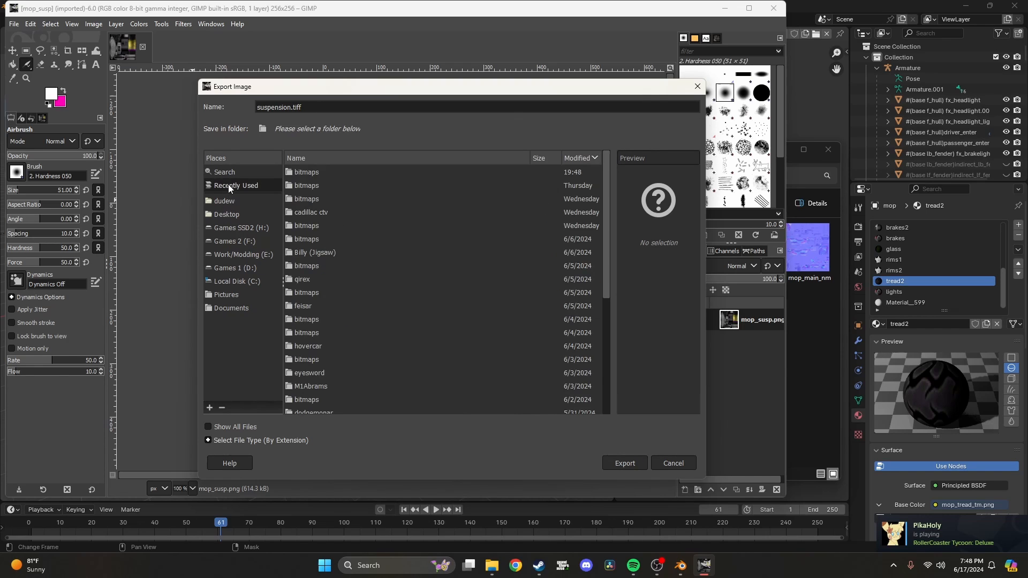
double_click(328, 172)
left_click(626, 464)
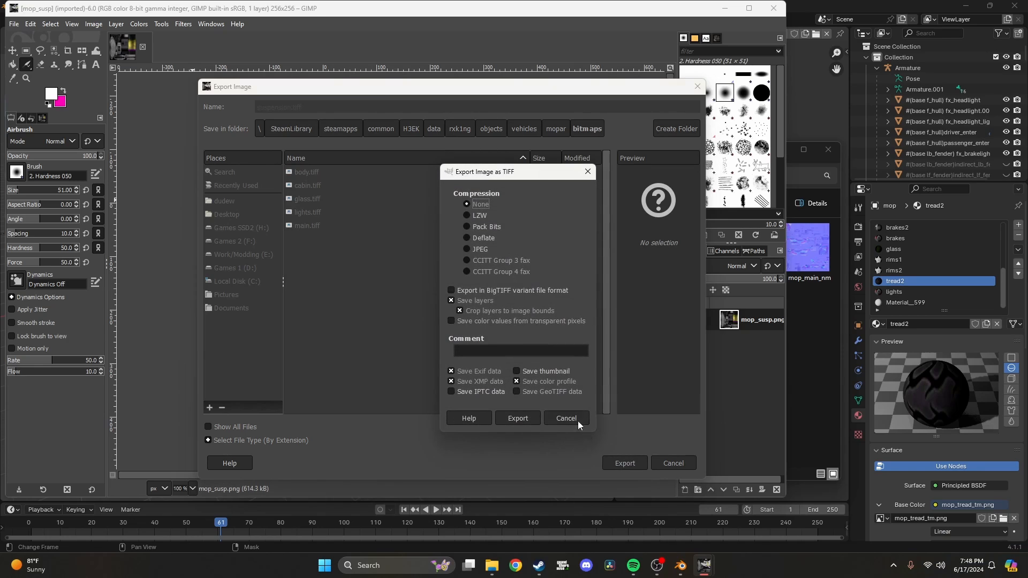
left_click(516, 422)
left_click(143, 47)
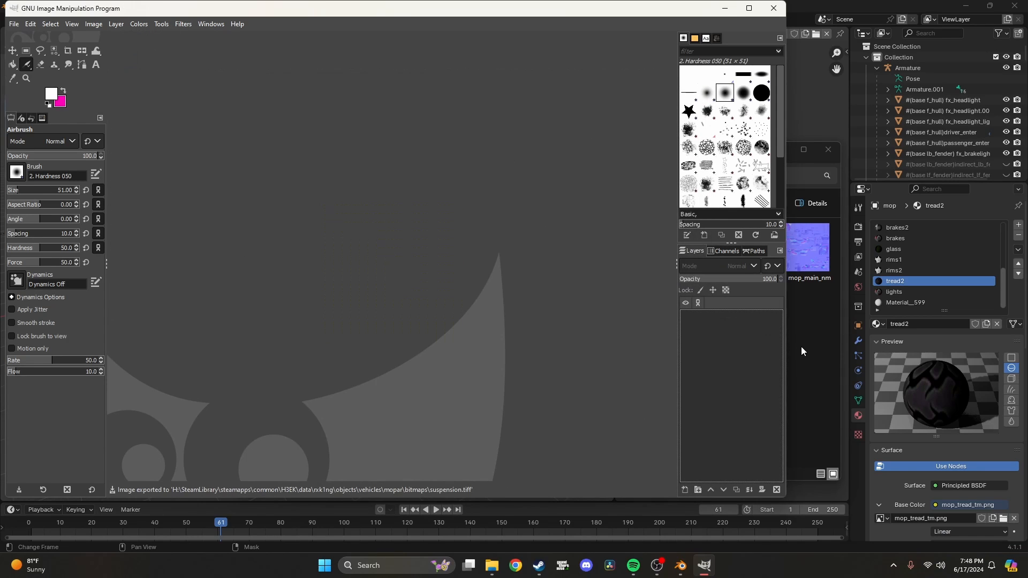
- Load the mop_tread_tm texture from the dodgemopar folder into GIMP and name its export tread.tiff
left_click(801, 348)
left_click_drag(452, 321, 194, 243)
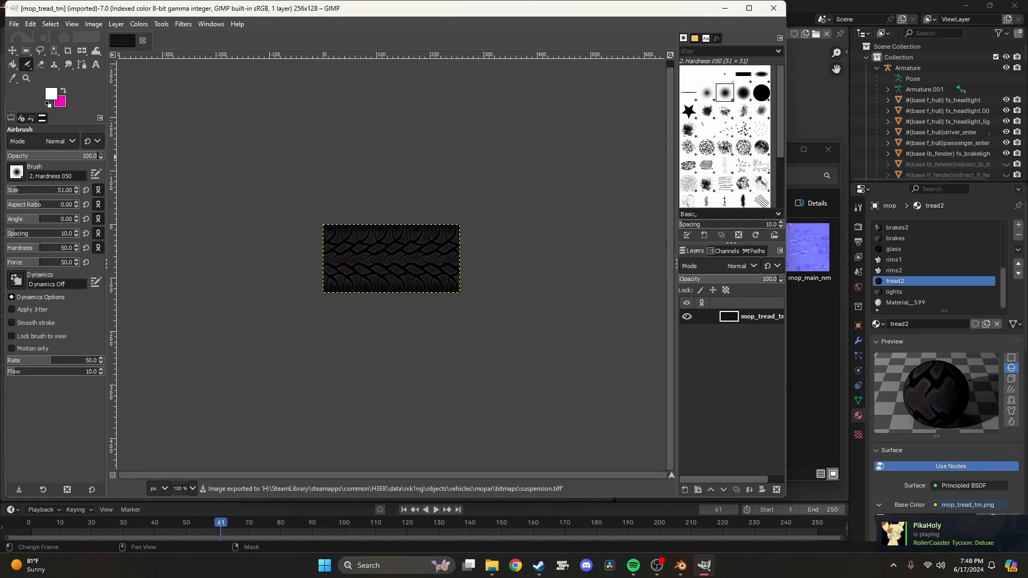
left_click(14, 23)
left_click(38, 204)
type("tread")
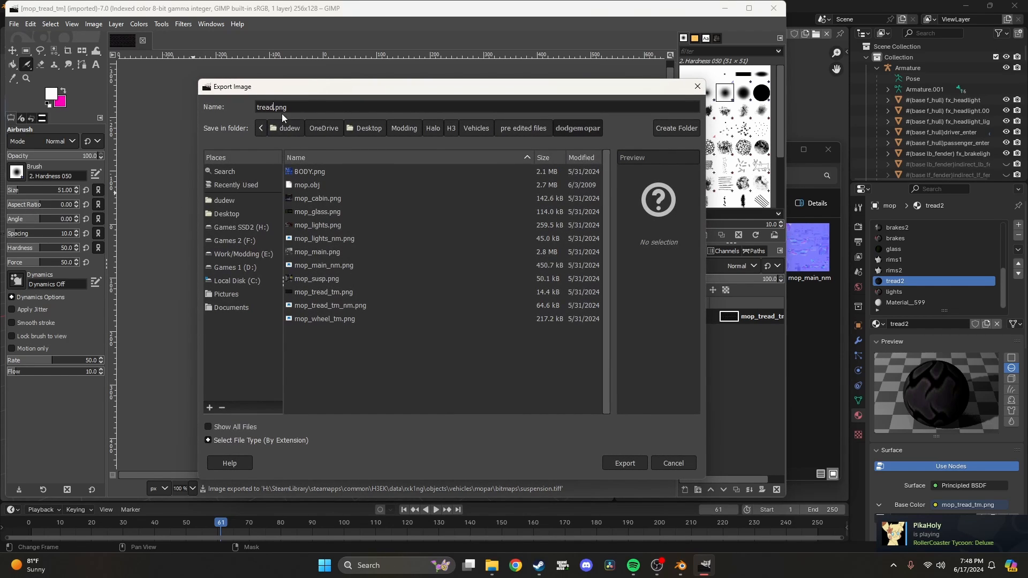
key("Delete")
key("Delete")
key("Delete")
key("Delete")
type(".tiff")
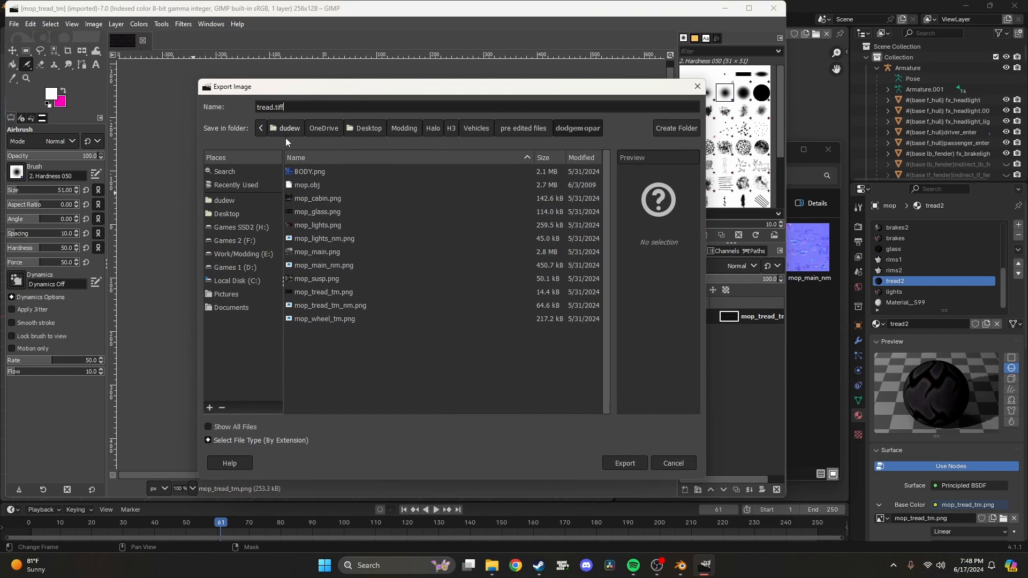
- Export tread.tiff to the mopar\bitmaps folder and close the image
left_click(235, 184)
double_click(316, 176)
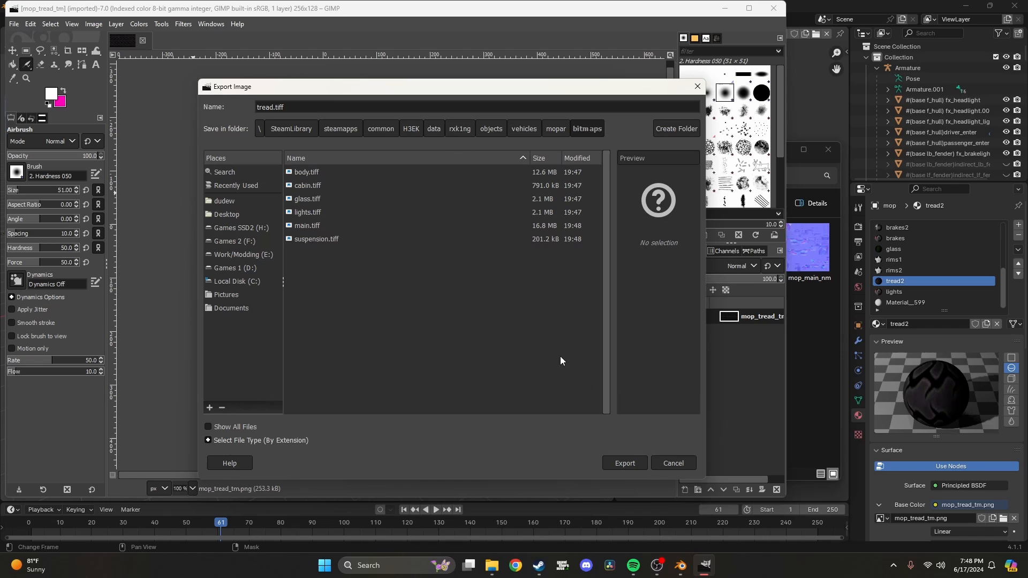
left_click(615, 463)
left_click(515, 417)
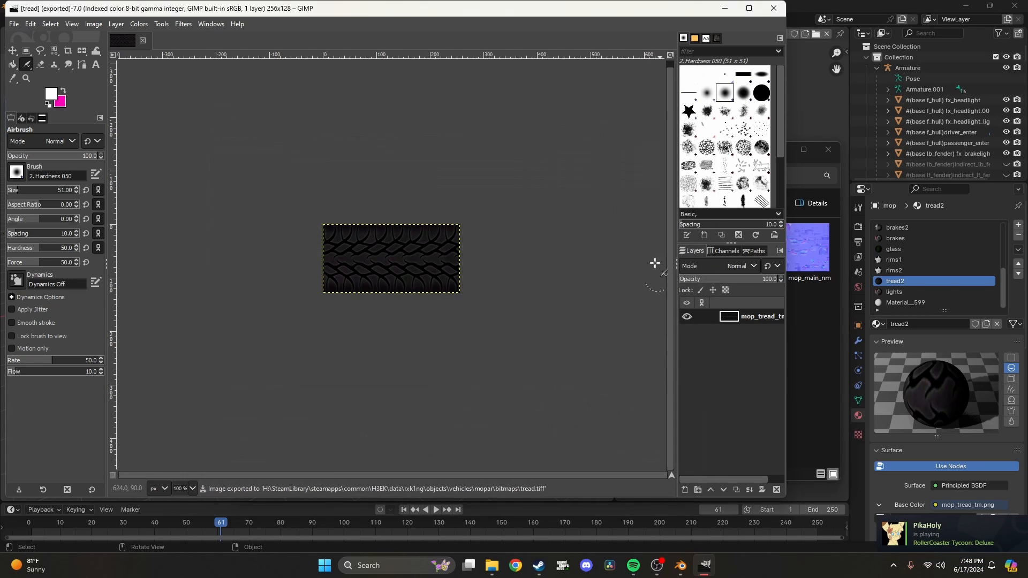
key("ctrl+w")
- Load the mop_wheel_tm texture from the dodgemopar folder into GIMP and name its export rims.tiff
left_click(811, 362)
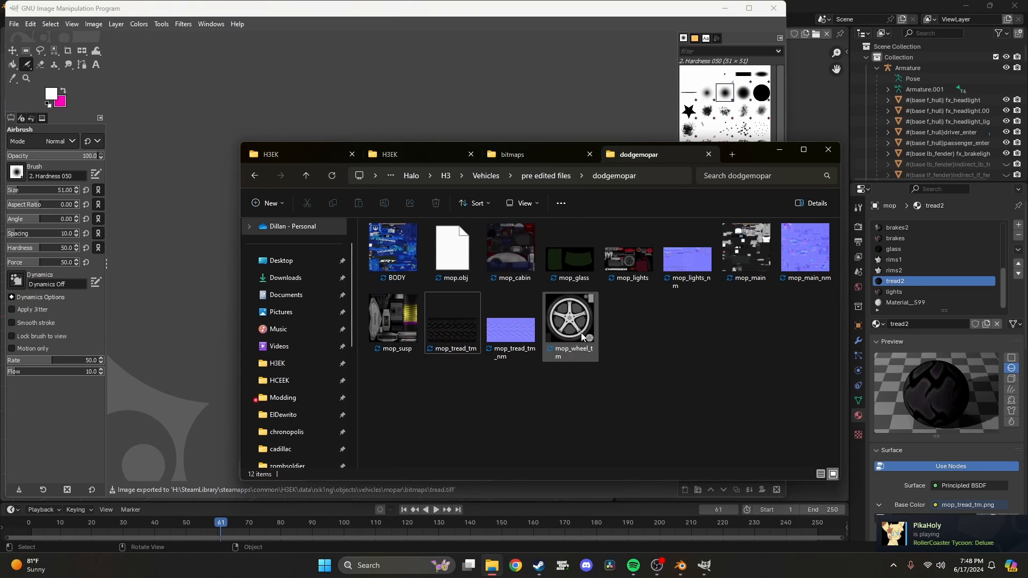
left_click_drag(582, 336, 163, 239)
left_click(14, 24)
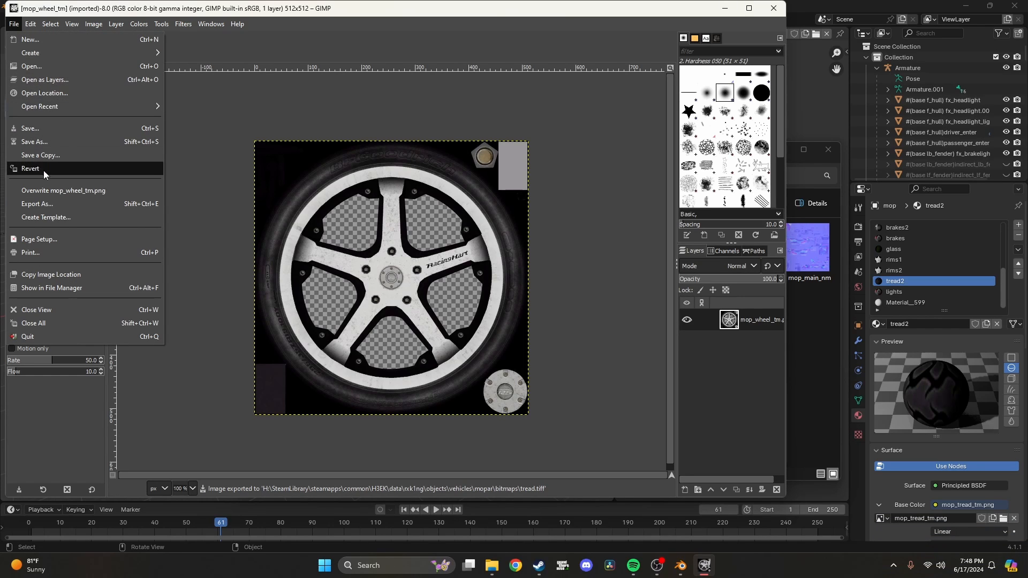
left_click(46, 204)
type("rims.")
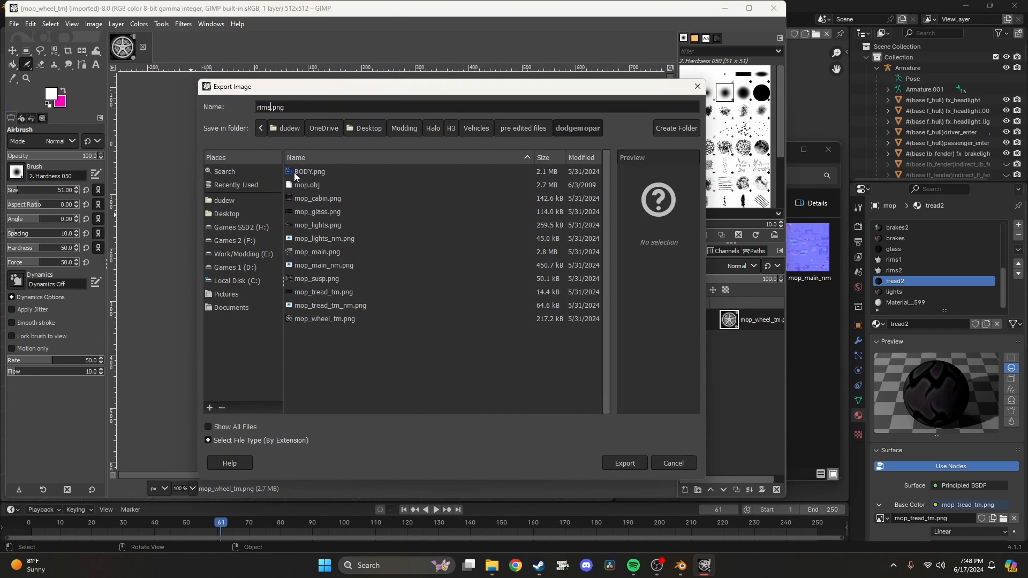
type("tiff")
- Export rims.tiff to the mopar\bitmaps folder using the TIFF export options
left_click(226, 185)
double_click(307, 172)
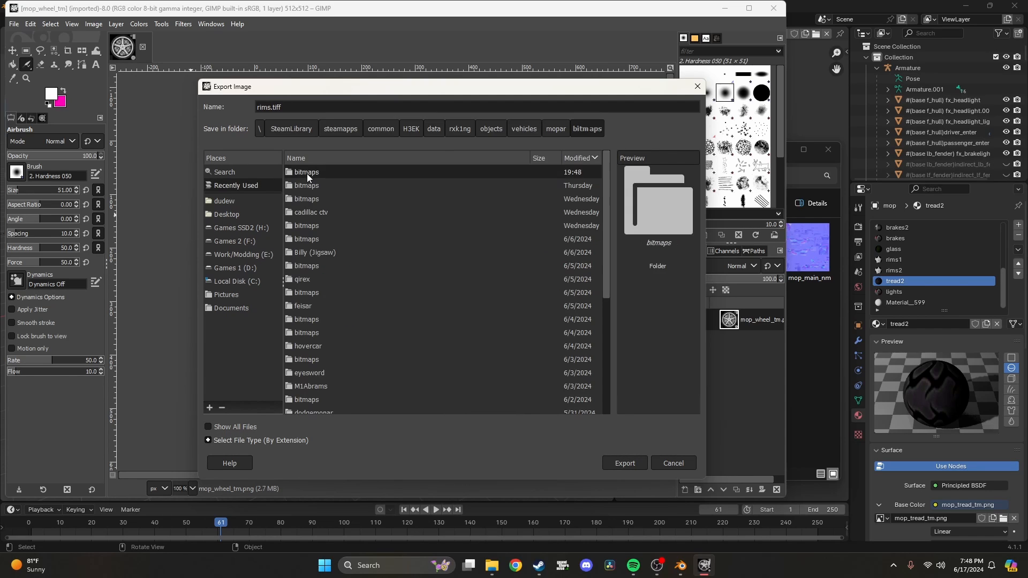
left_click(626, 463)
left_click(514, 416)
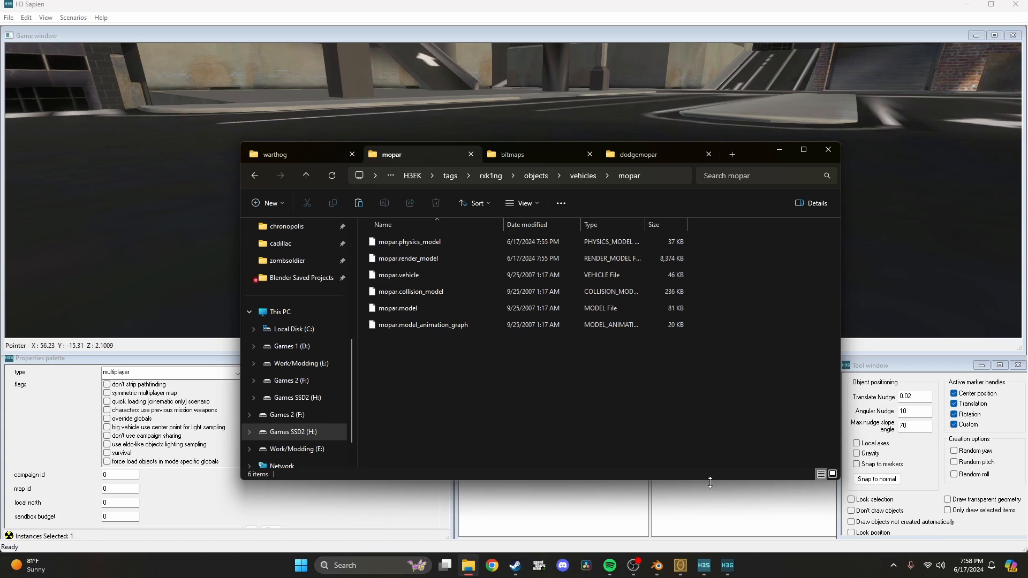
- Switch to Osoyoos and open the image file selection for a bitmap import
left_click(680, 565)
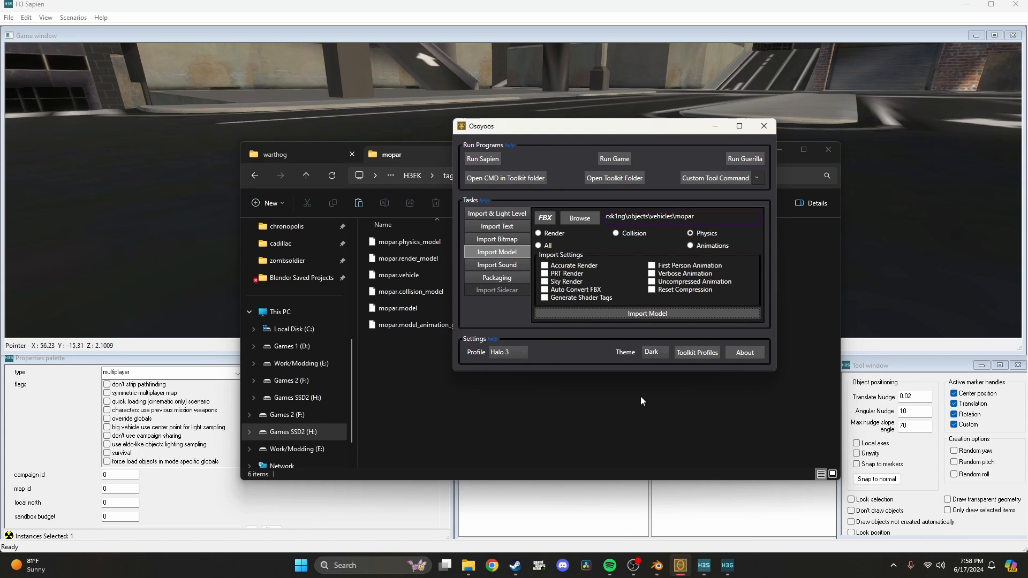
left_click_drag(647, 131, 470, 131)
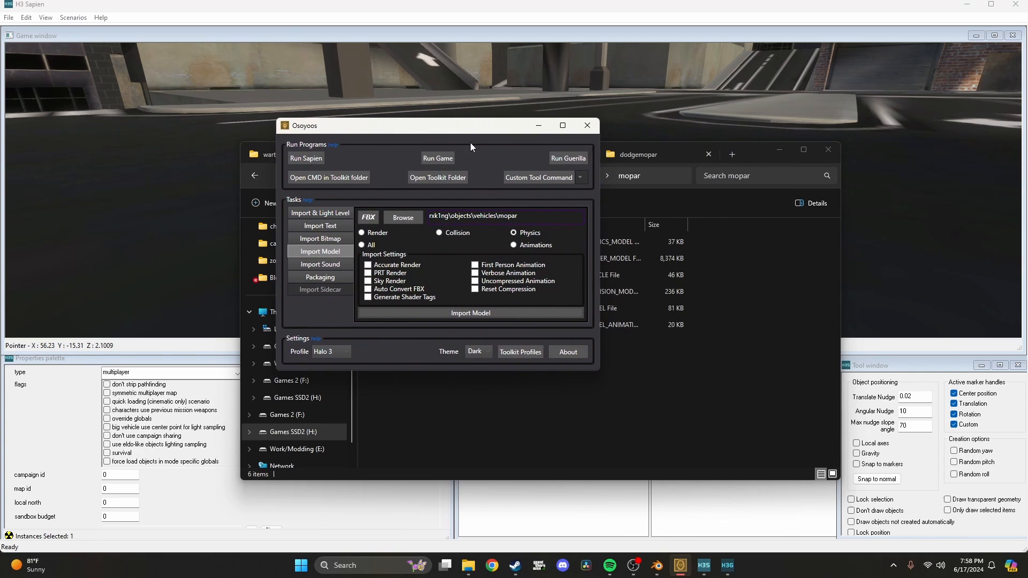
left_click(321, 238)
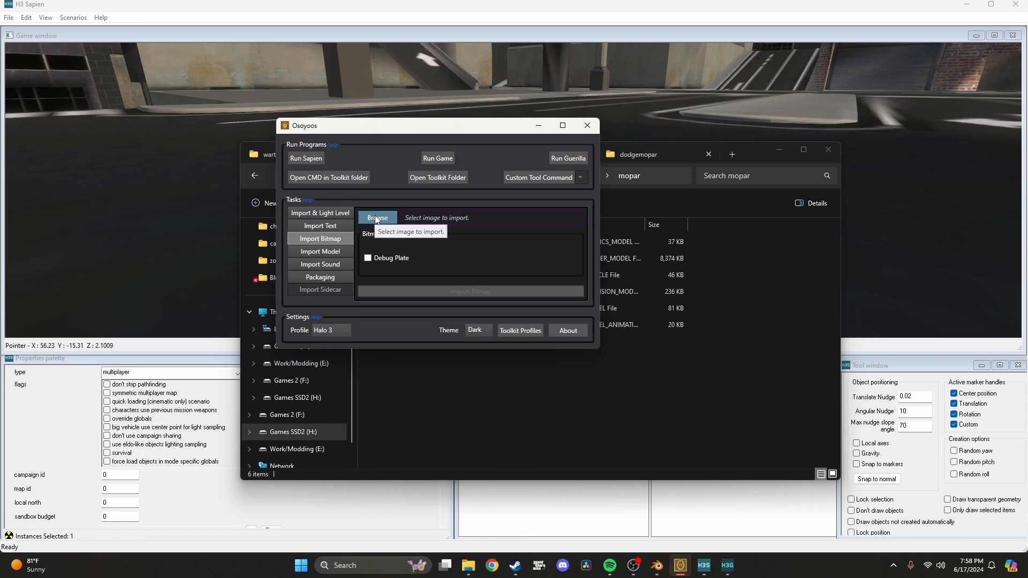
left_click(376, 219)
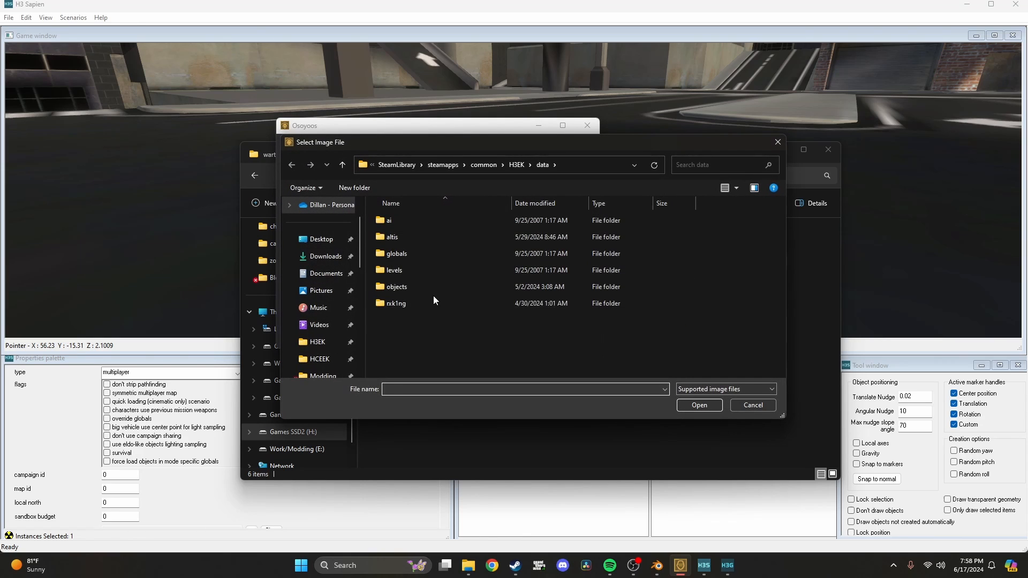
- Choose the body image in data\rxk1ng\objects\vehicles\mopar\bitmaps and import that folder's bitmaps
double_click(394, 303)
double_click(401, 238)
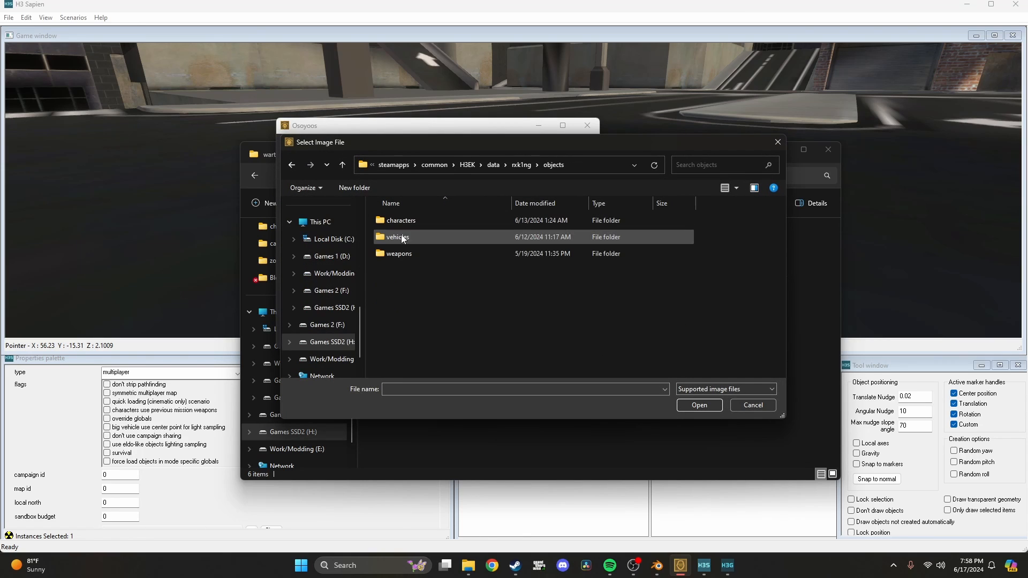
double_click(401, 237)
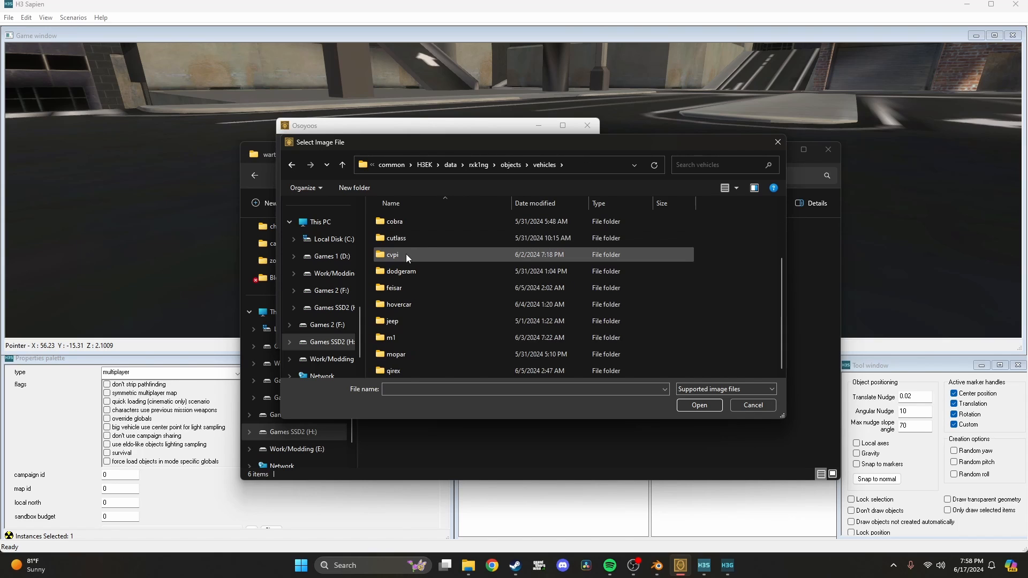
left_click(413, 354)
double_click(413, 354)
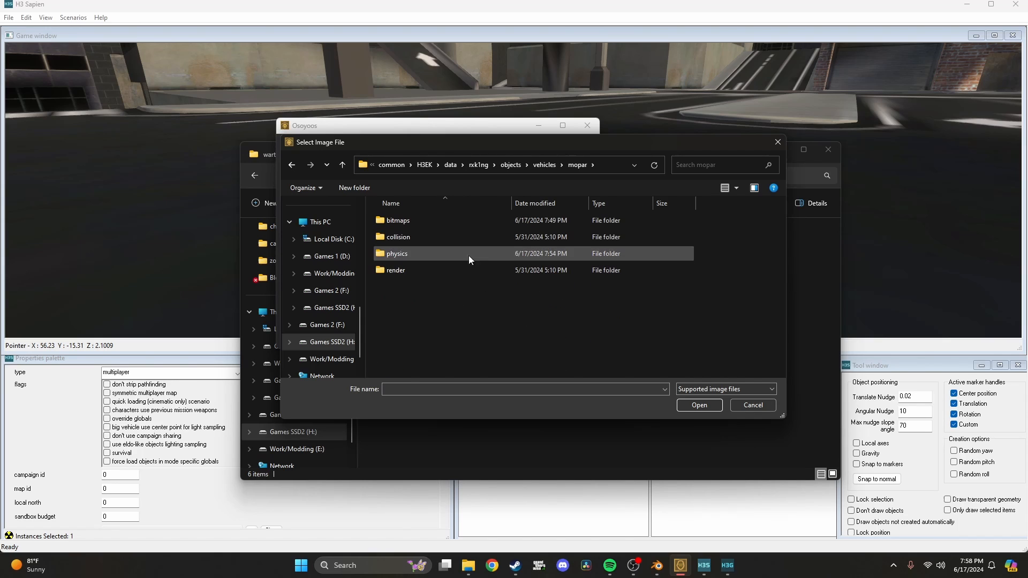
double_click(405, 220)
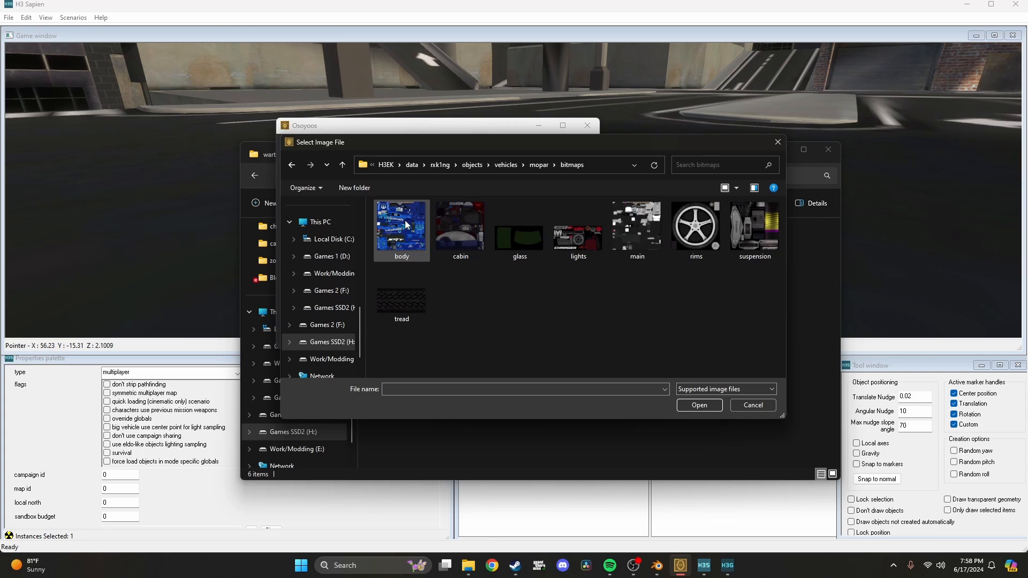
double_click(405, 220)
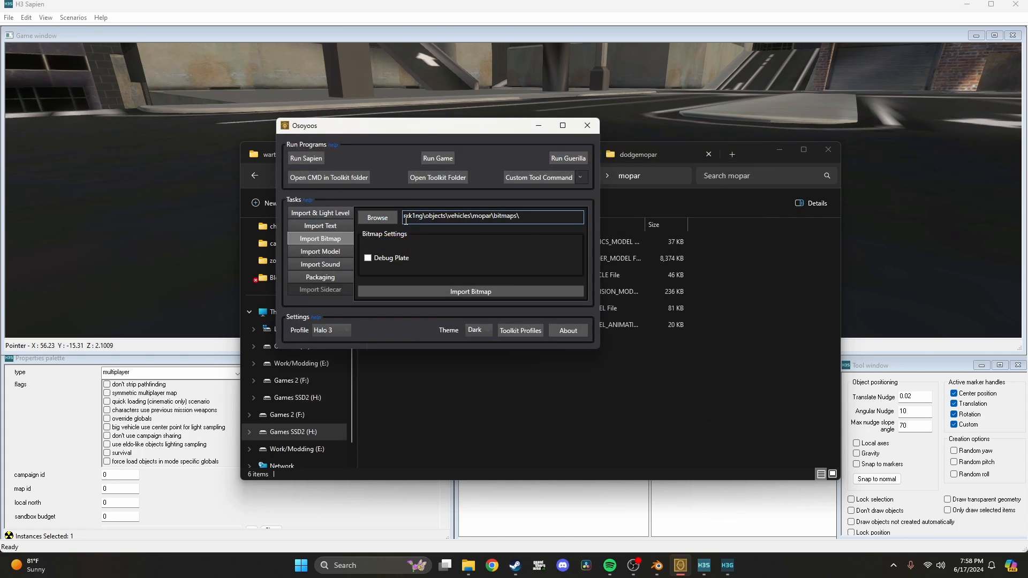
left_click(448, 292)
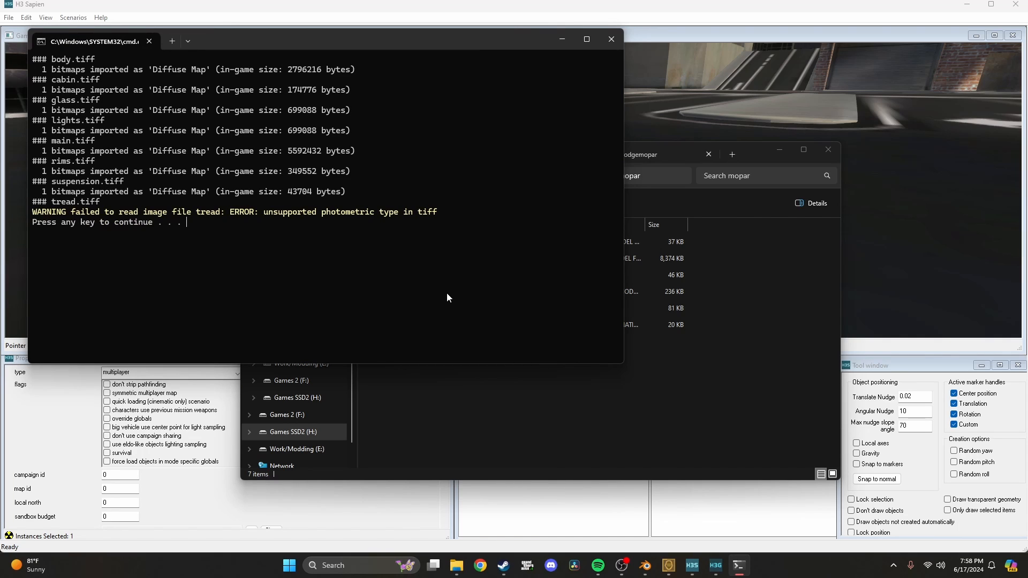
key("Return")
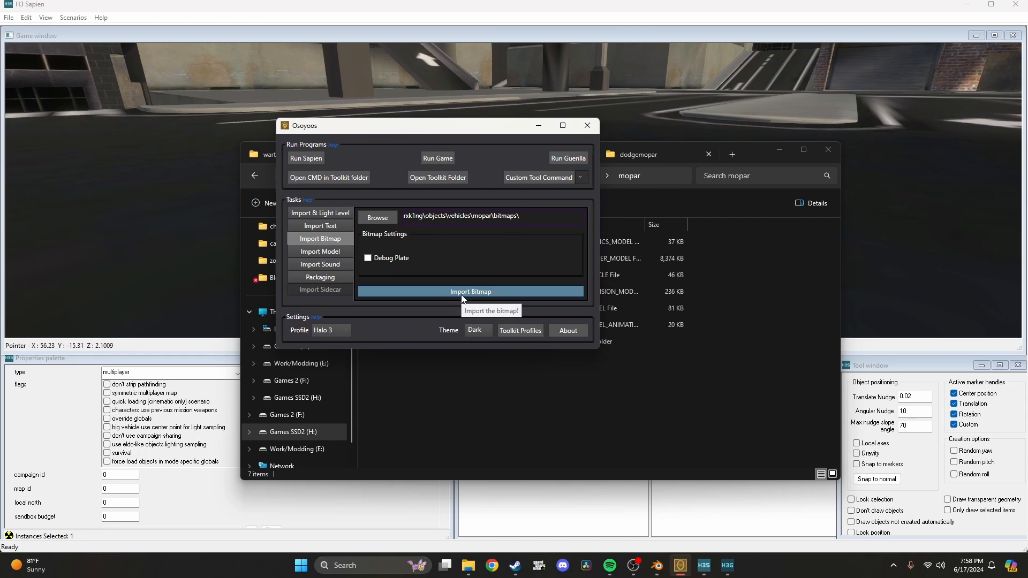
- Launch GIMP and load the tread TIFF from the mopar data bitmaps folder
left_click(355, 564)
type("gimp")
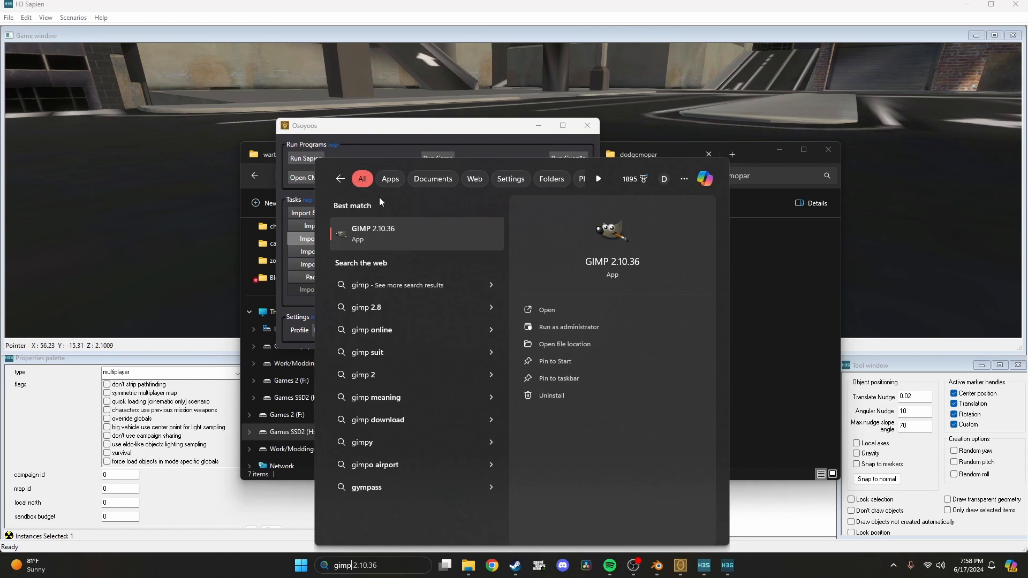
key("Return")
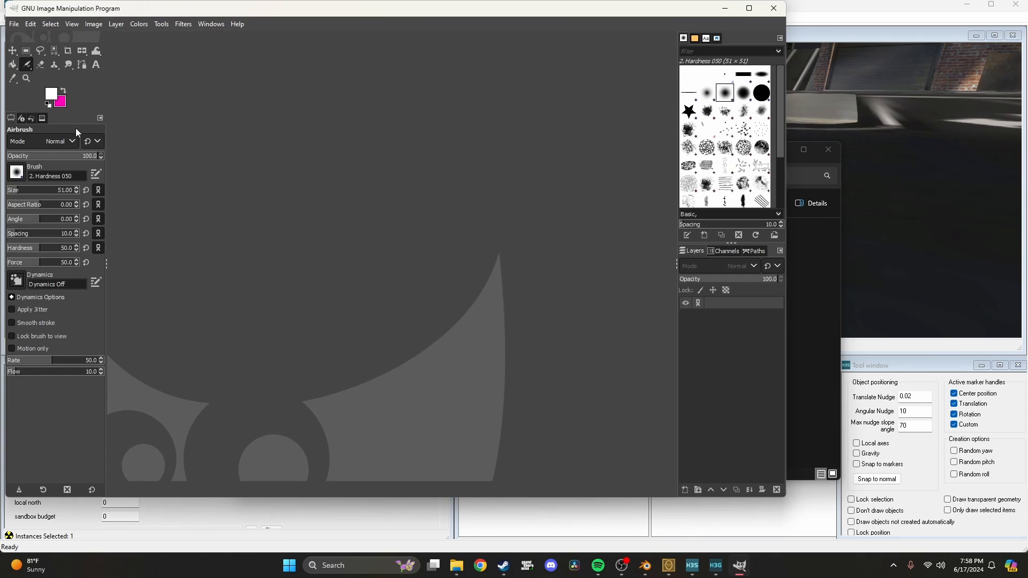
left_click(456, 565)
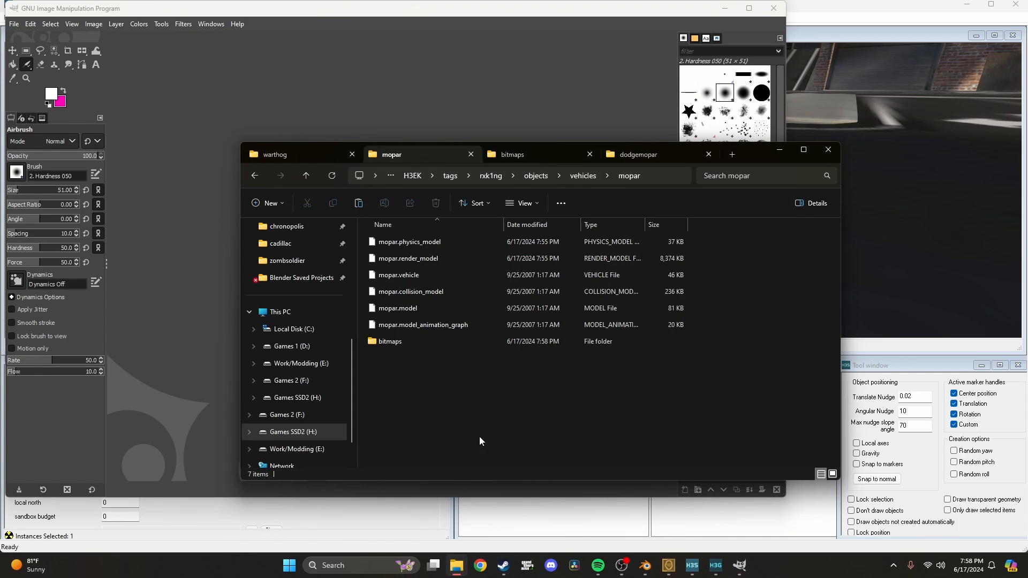
left_click(549, 157)
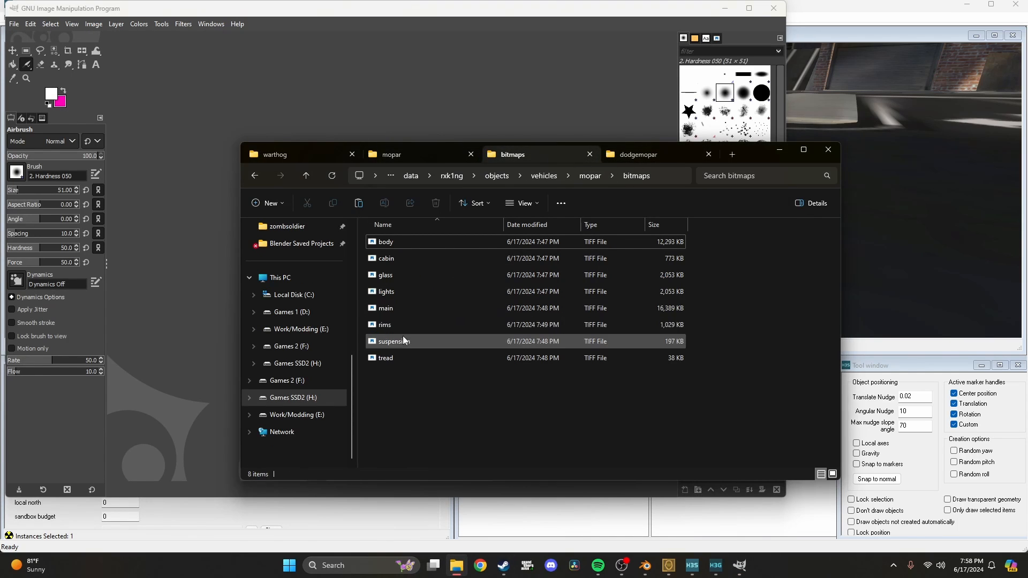
left_click_drag(391, 358, 220, 205)
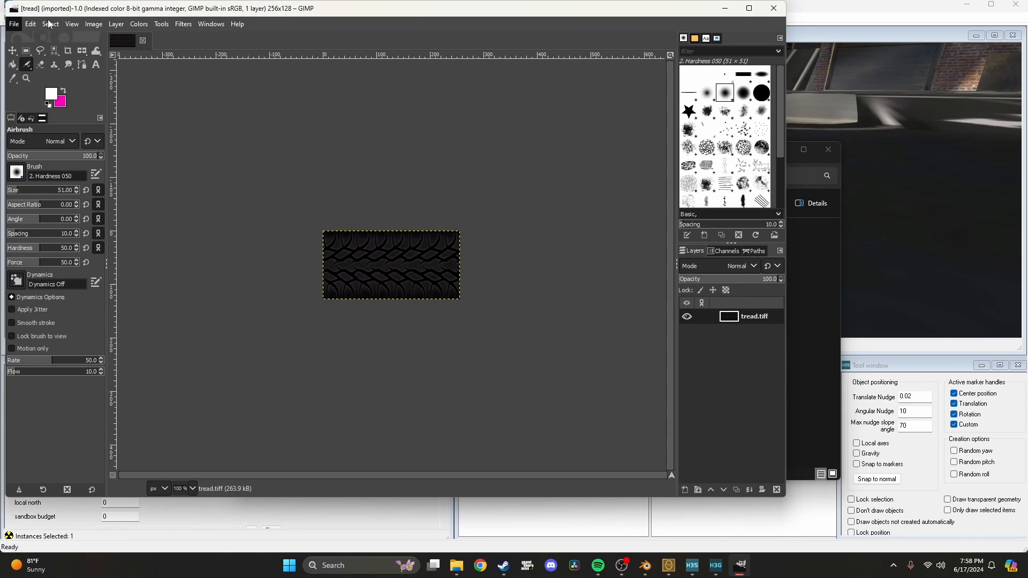
- Convert the tread image's color mode to RGB
left_click(92, 24)
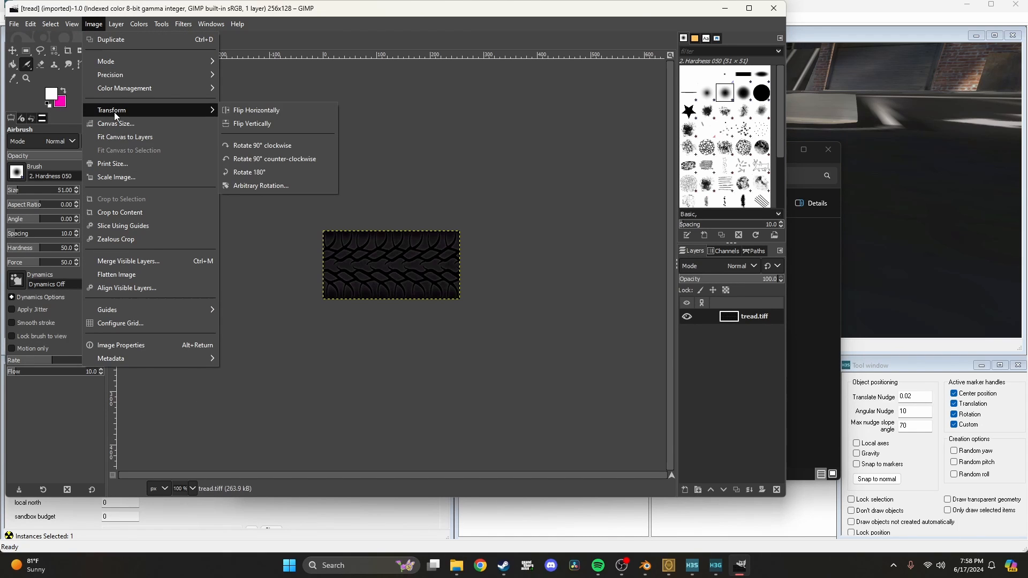
mouse_move(122, 63)
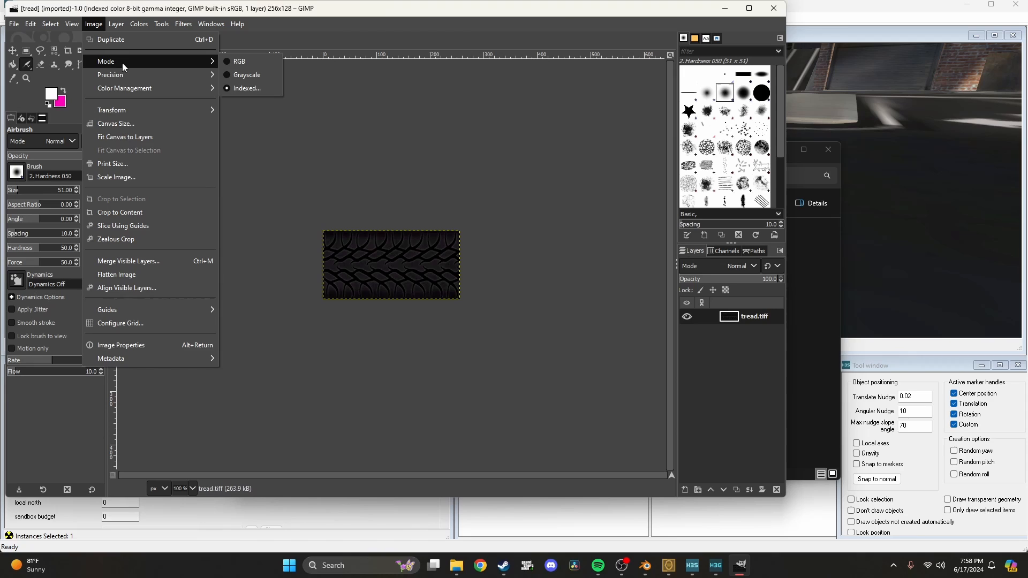
left_click(255, 59)
- Export the image over the existing tread.tiff without compression, replacing it, and close GIMP discarding unsaved changes
left_click(13, 24)
left_click(48, 203)
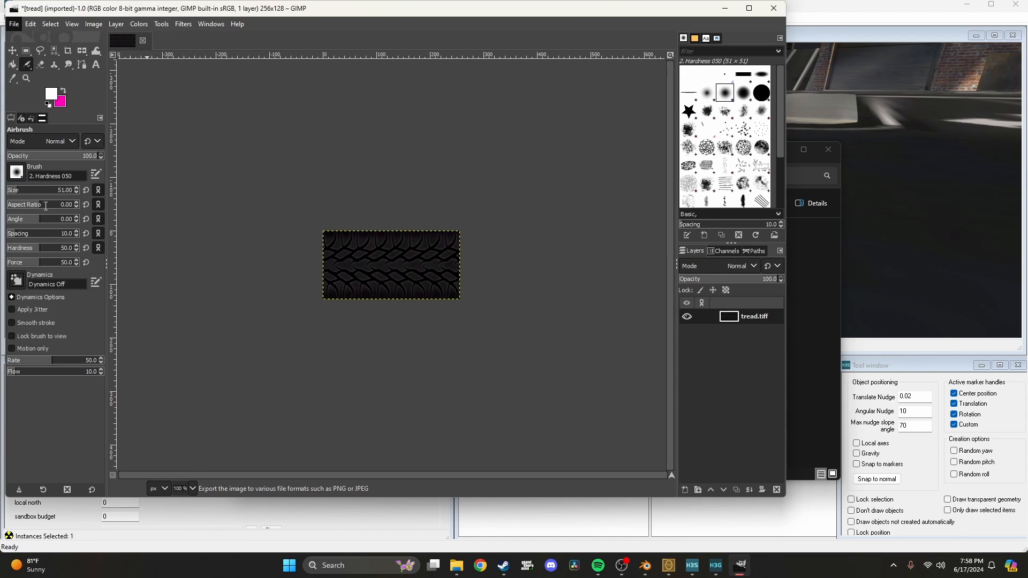
double_click(306, 265)
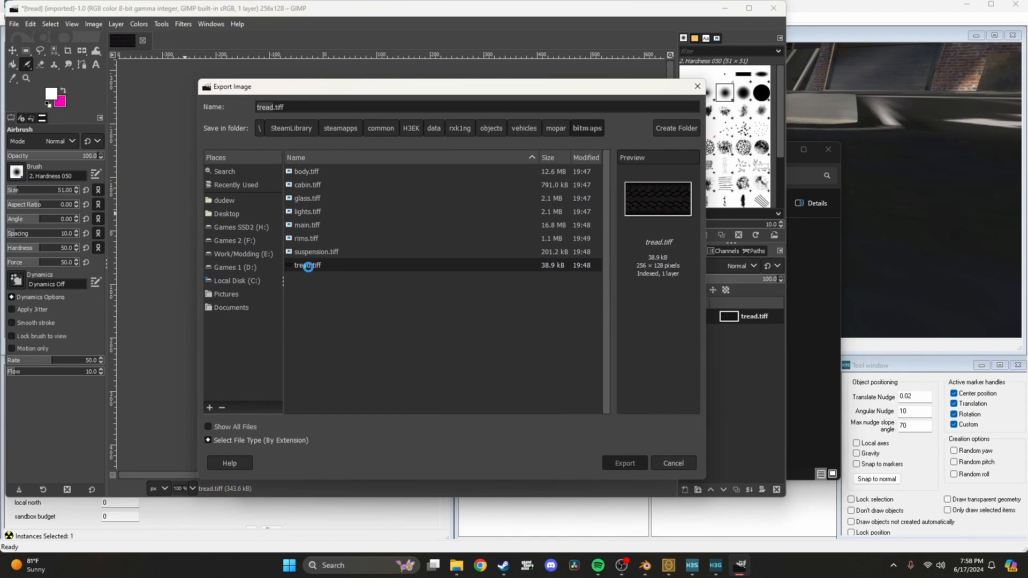
left_click(503, 334)
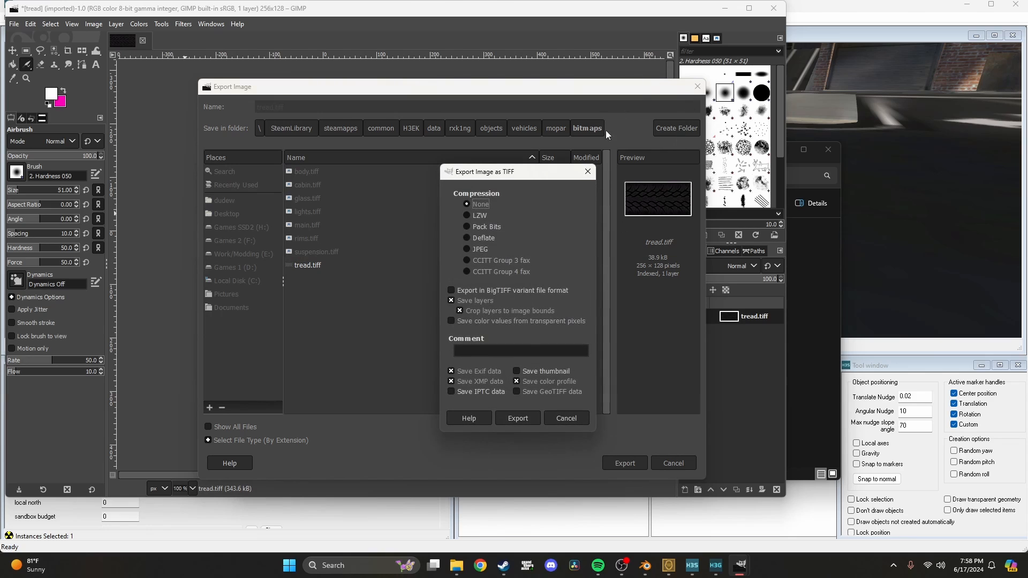
left_click(518, 418)
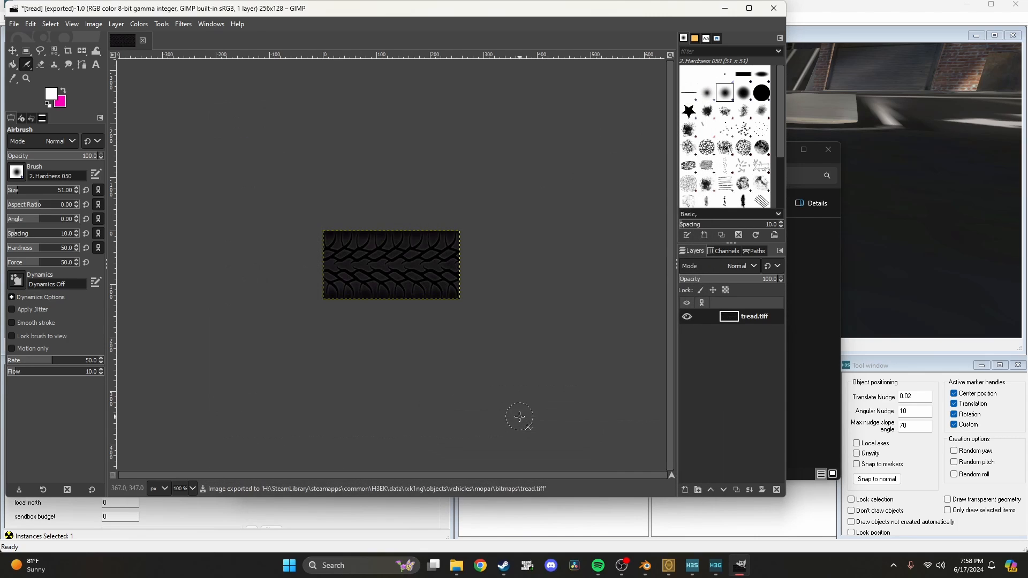
left_click(774, 8)
left_click(239, 260)
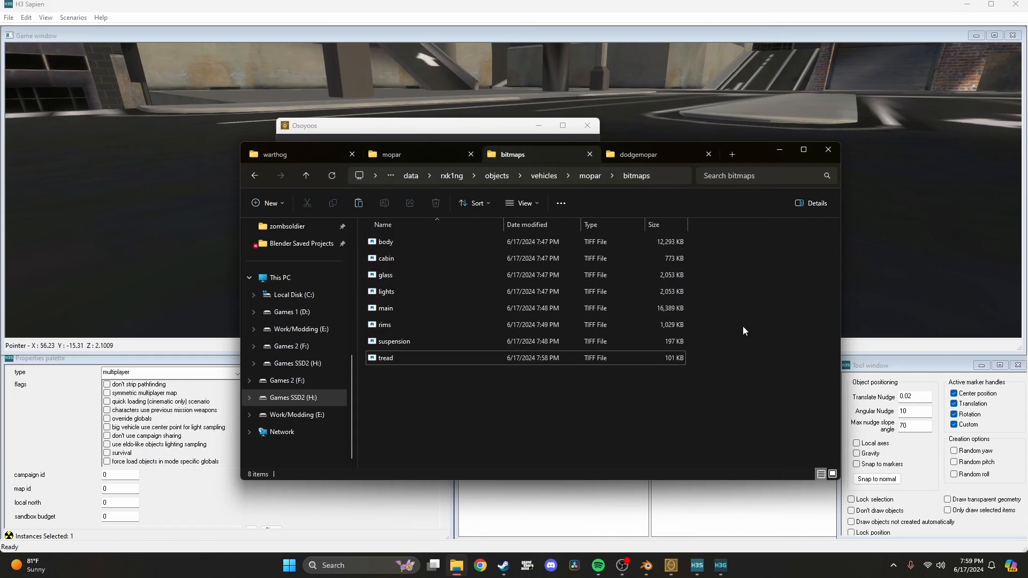
- Reimport the mopar bitmaps folder in Osoyoos and check the generated bitmap files in the mopar tags folder
left_click(681, 566)
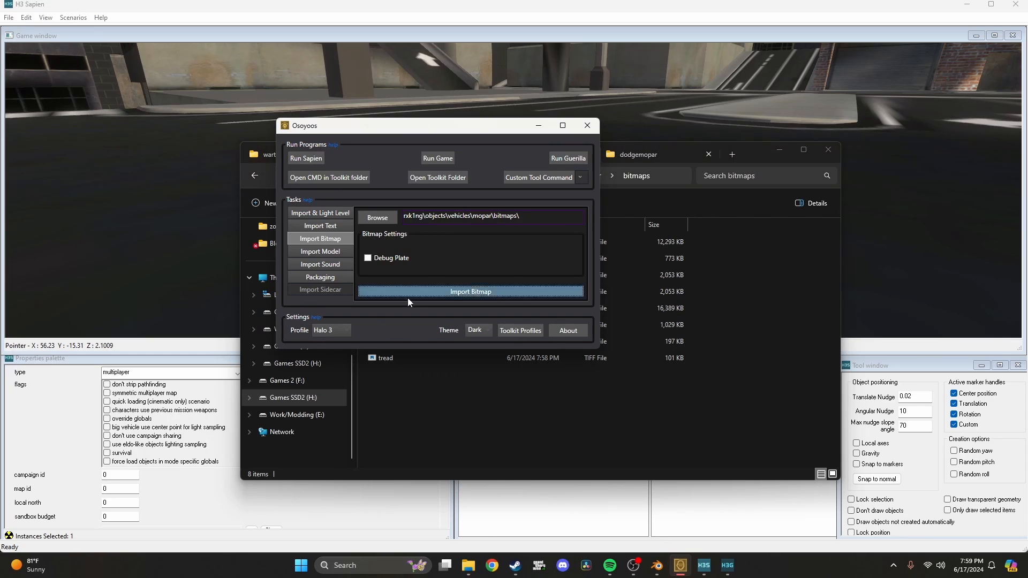
left_click(419, 290)
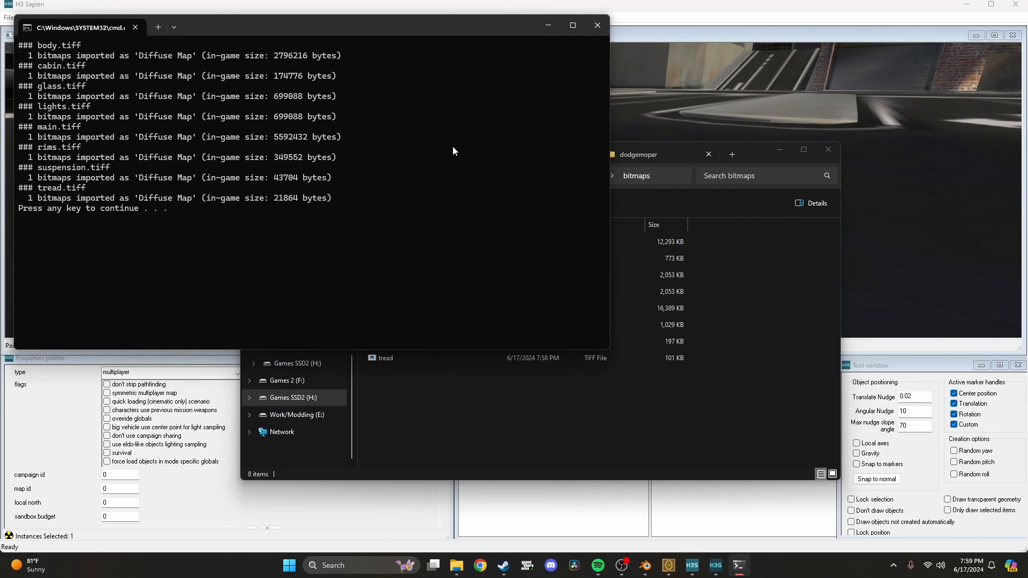
key("Return")
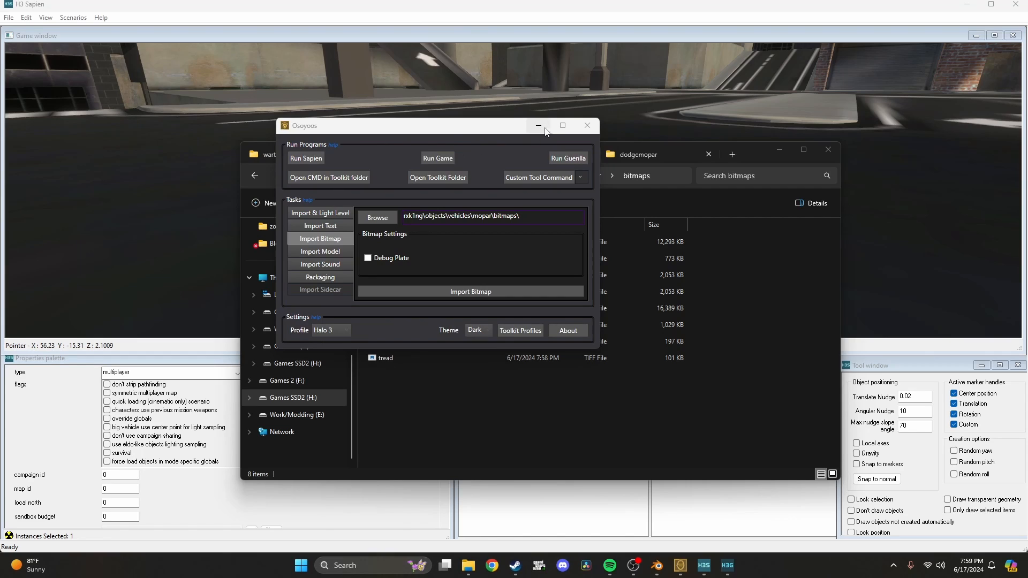
left_click(539, 127)
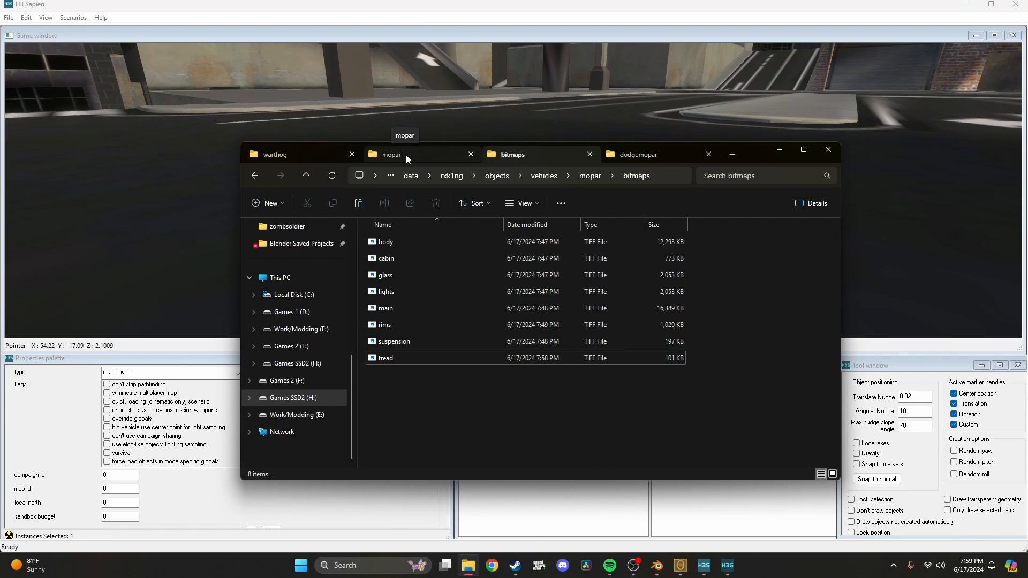
left_click(406, 155)
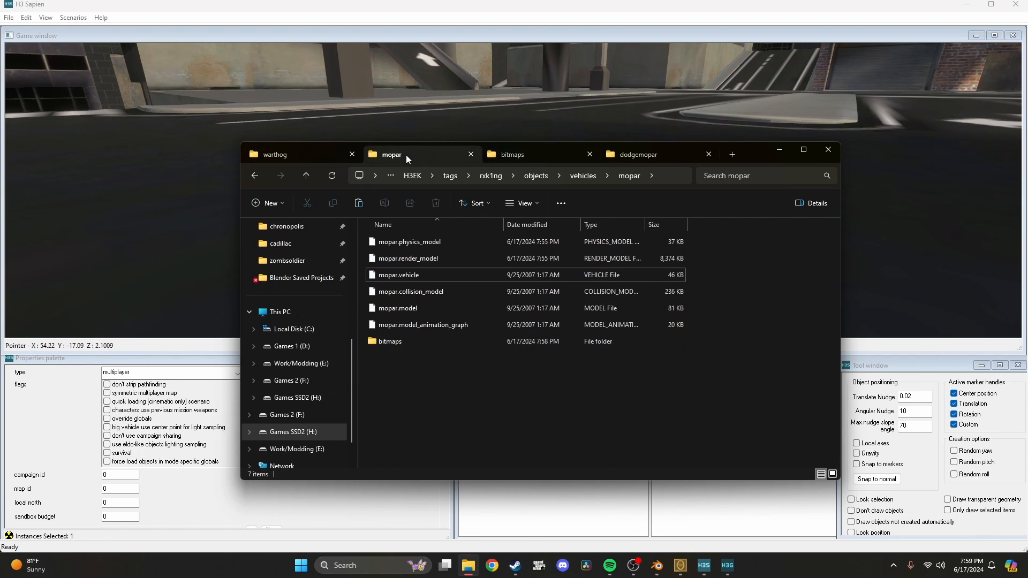
double_click(397, 345)
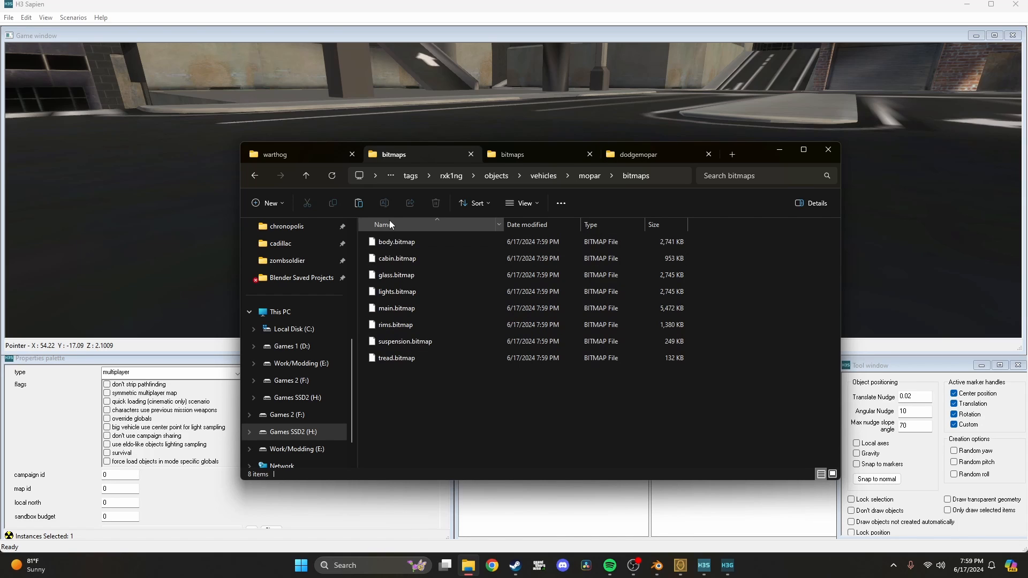
left_click(256, 176)
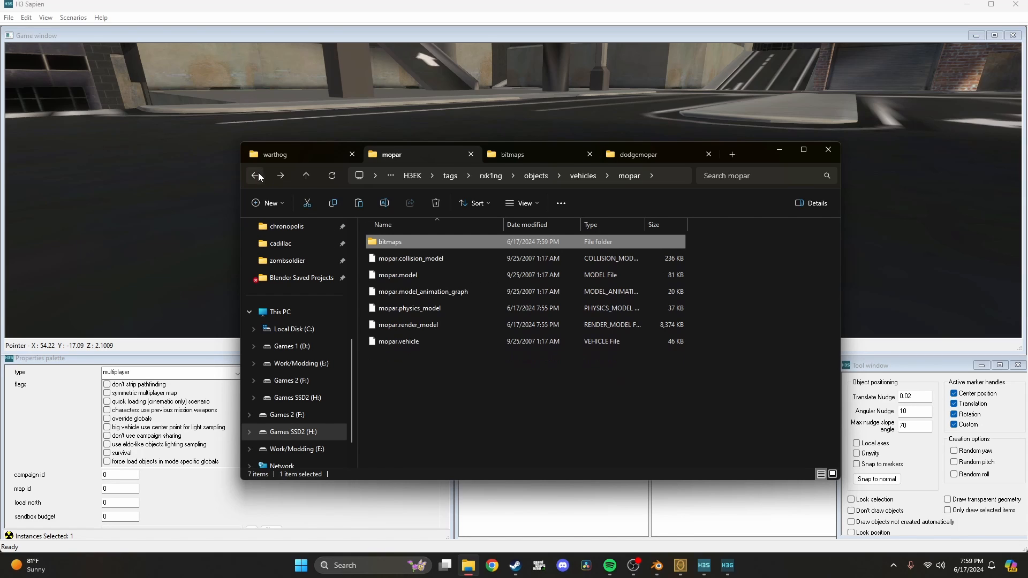
- Create a folder named shaders in the mopar vehicle's tags folder, beside the bitmaps folder
right_click(369, 363)
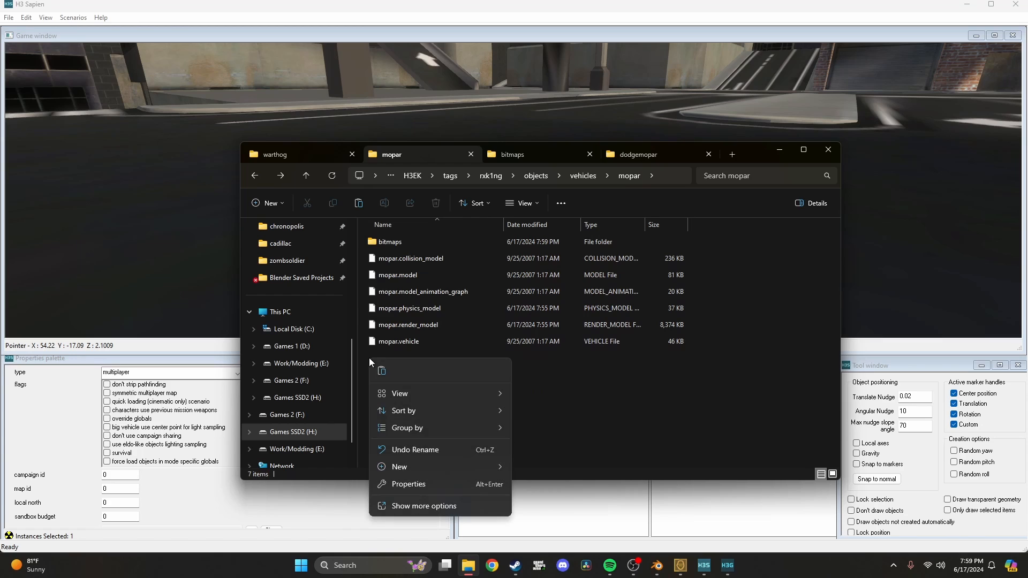
mouse_move(438, 466)
left_click(558, 362)
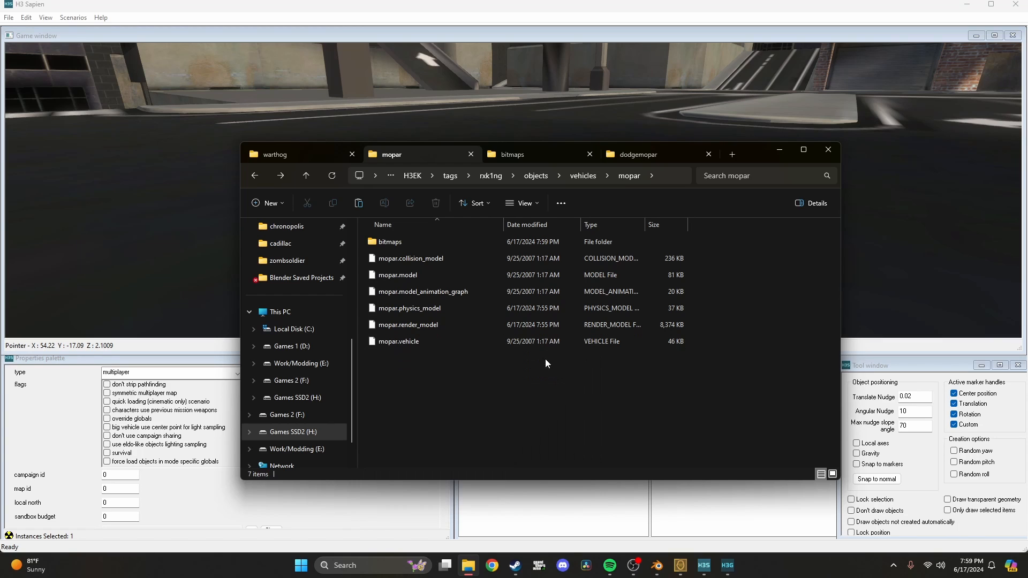
type("shaders")
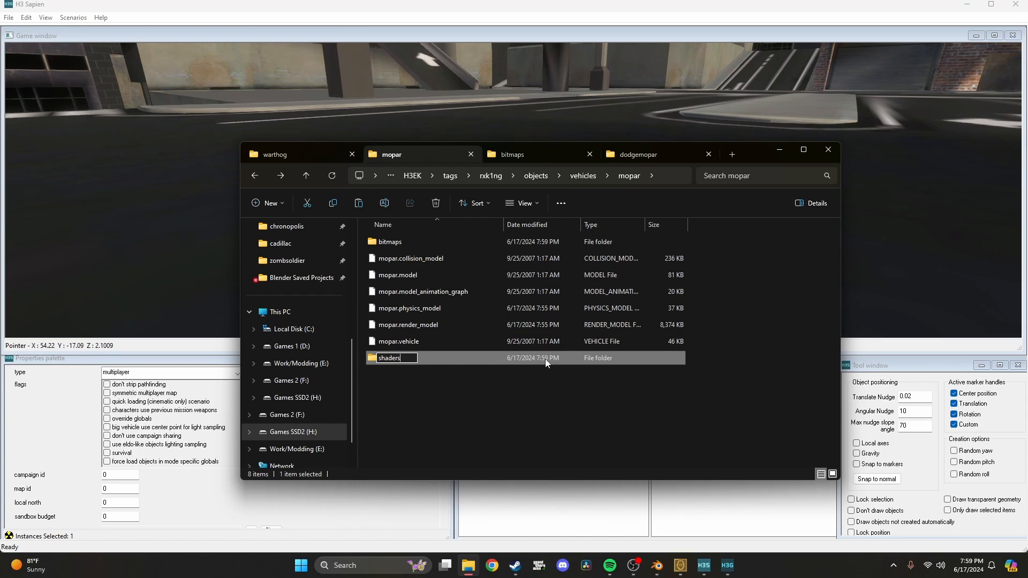
key("Return")
left_click(487, 375)
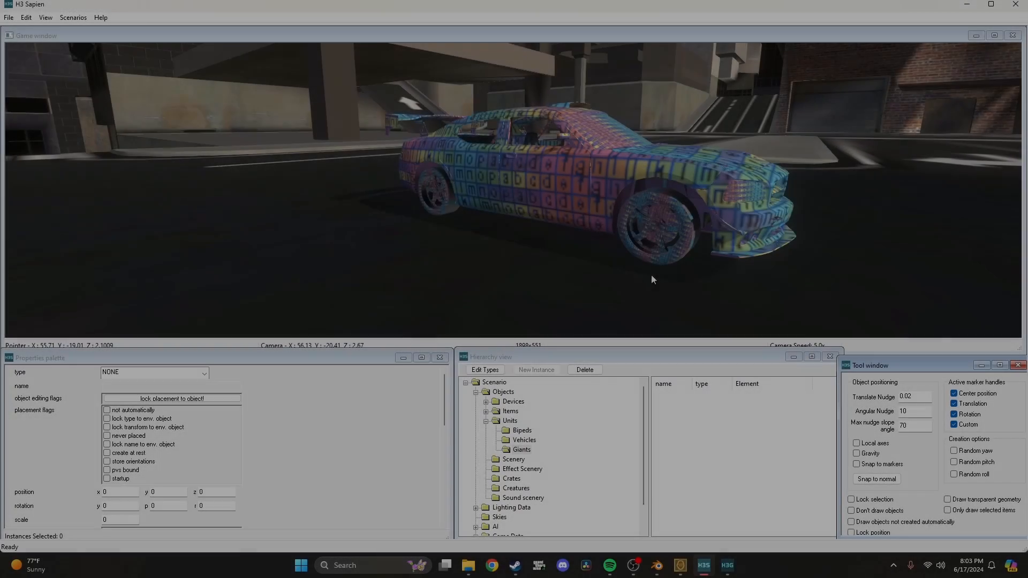
- Examine the placed car's placeholder shading from the side and front in the Sapien game view
key("a")
middle_click_drag(651, 275, 771, 279)
key("w")
key("d")
key("d")
key("s")
key("a")
key("a")
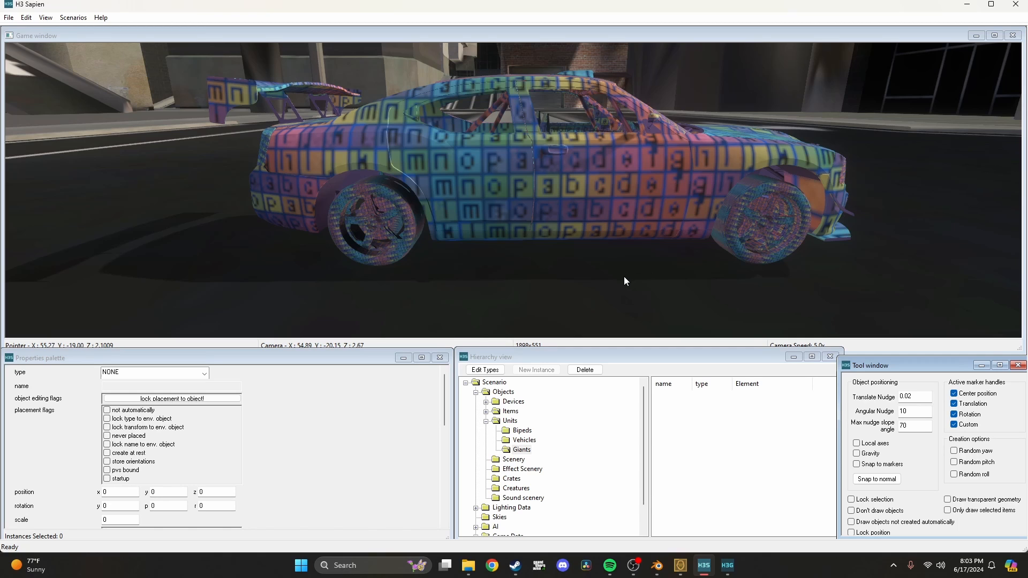
- Switch to Blender and open the recent mopar.blend project in place of moparphys.blend
left_click(657, 565)
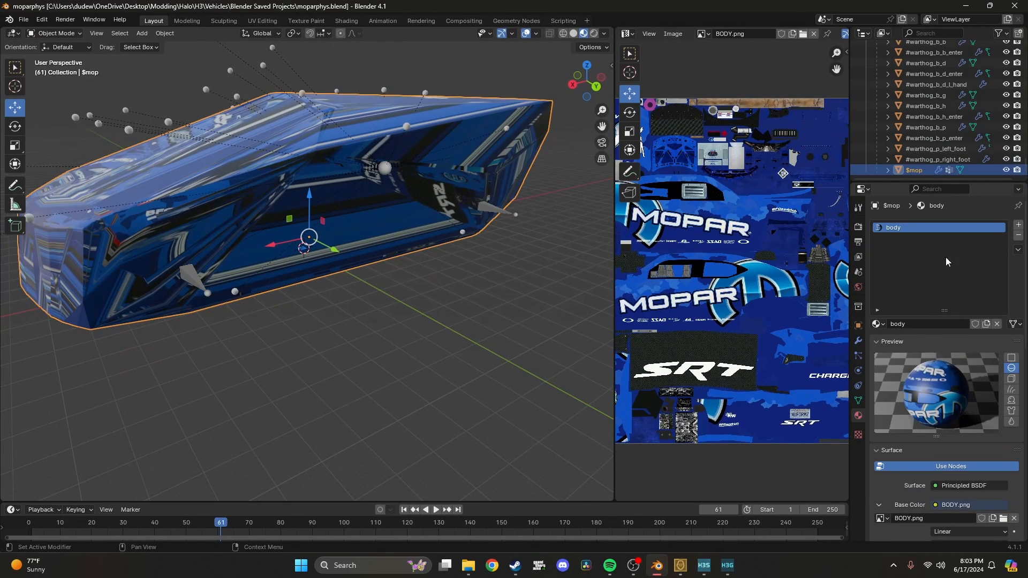
left_click(23, 19)
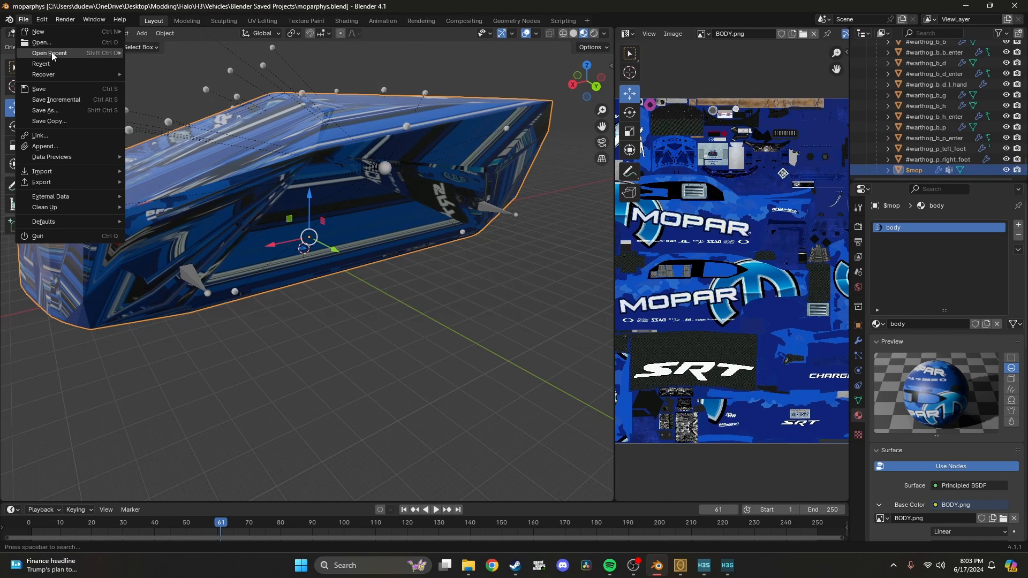
mouse_move(49, 53)
left_click(167, 63)
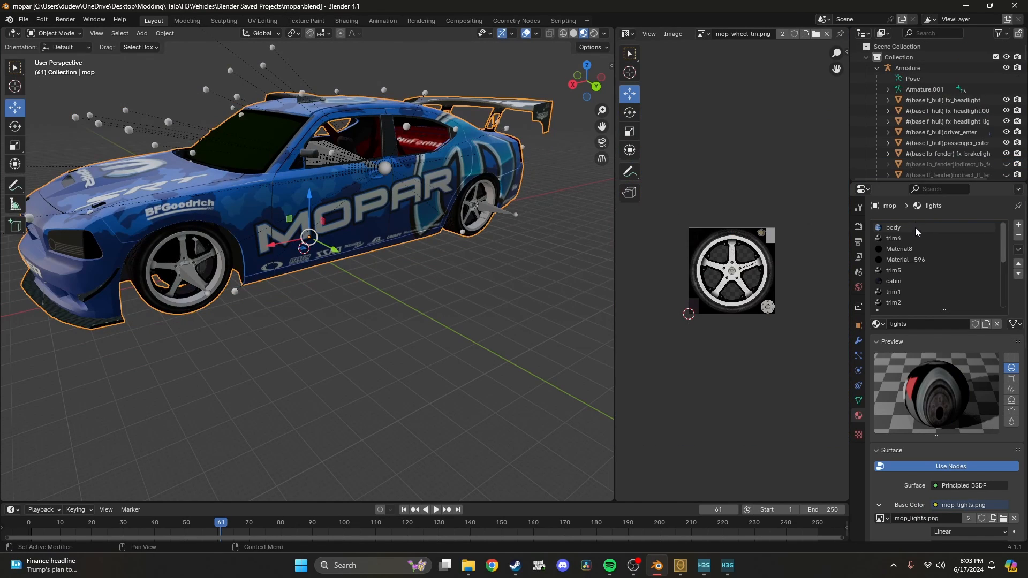
- Review the mop object's material slots, from trim4 through lights, to see each name and its base color texture
left_click(905, 239)
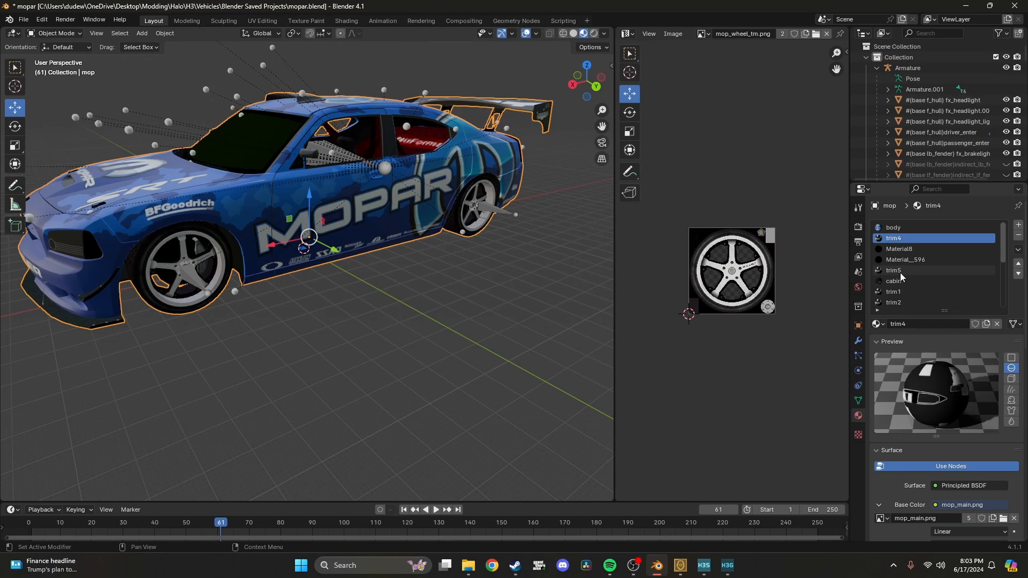
left_click(902, 271)
left_click(897, 281)
left_click(903, 291)
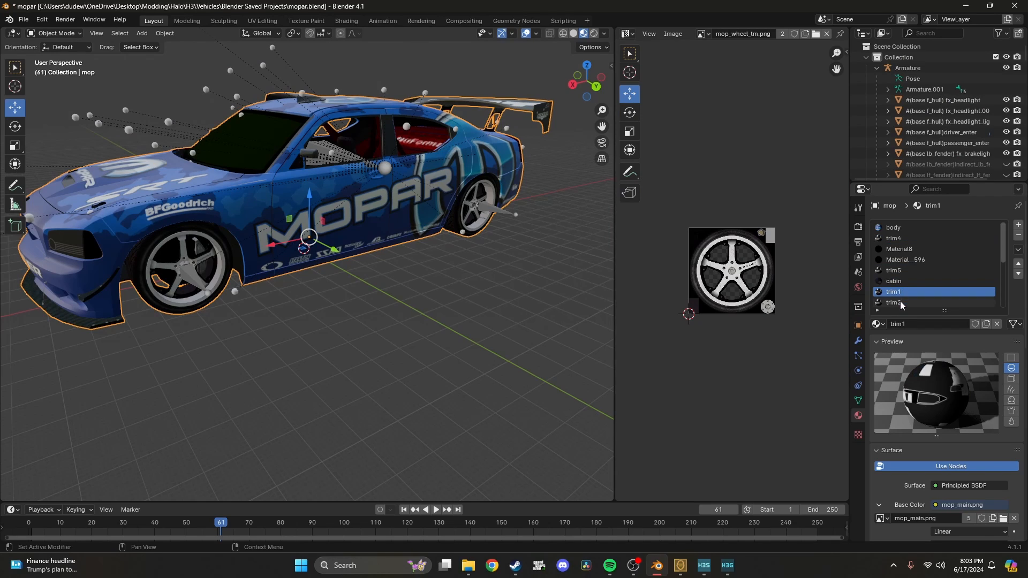
left_click(901, 303)
scroll(911, 292, "down", 2)
scroll(915, 280, "down", 1)
left_click(914, 279)
scroll(910, 271, "down", 2)
left_click(907, 272)
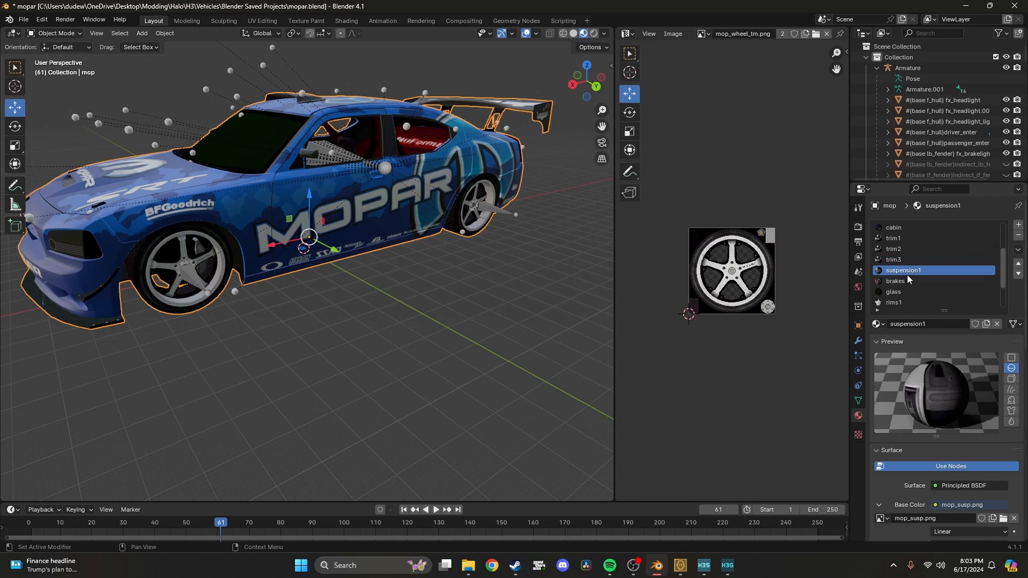
left_click(901, 279)
scroll(902, 279, "down", 2)
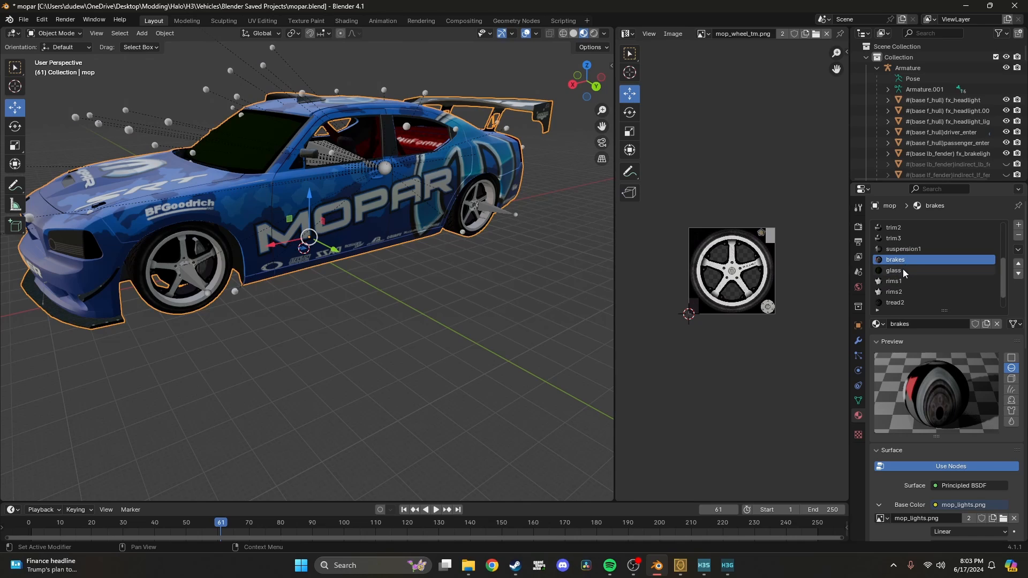
left_click(902, 270)
left_click(901, 280)
left_click(902, 293)
left_click(901, 303)
scroll(902, 297, "down", 2)
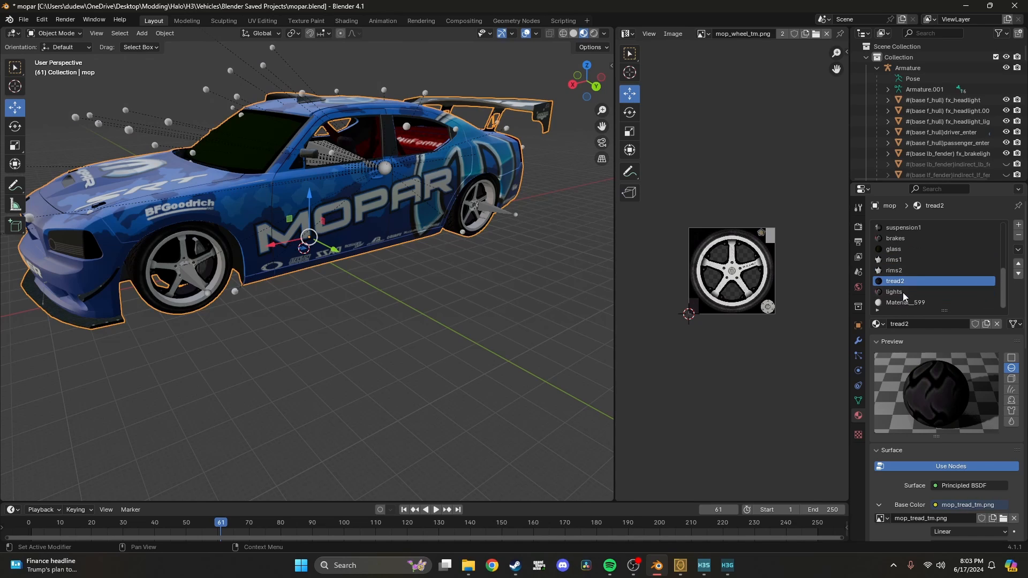
left_click(904, 291)
scroll(904, 291, "up", 9)
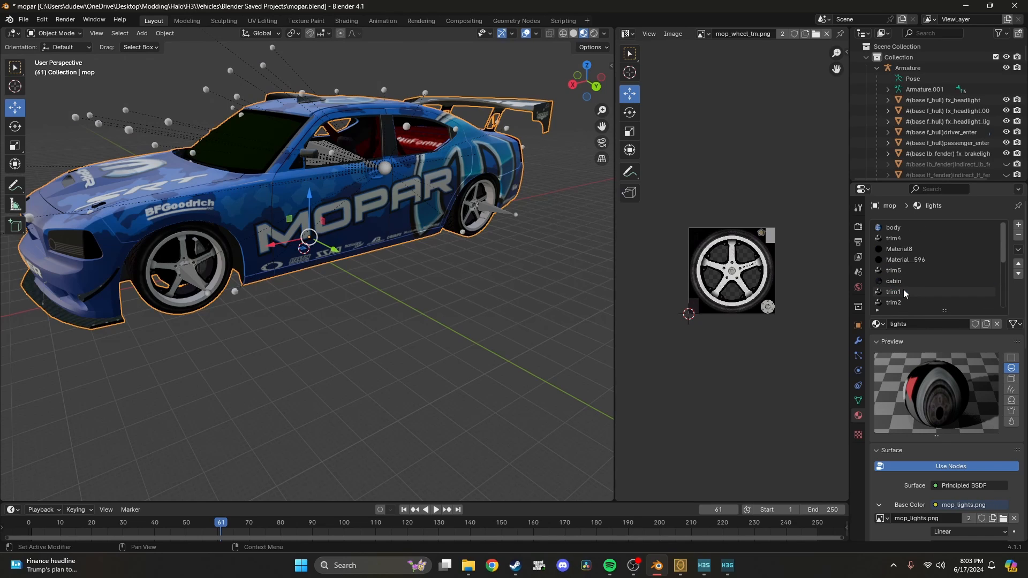
left_click(901, 271)
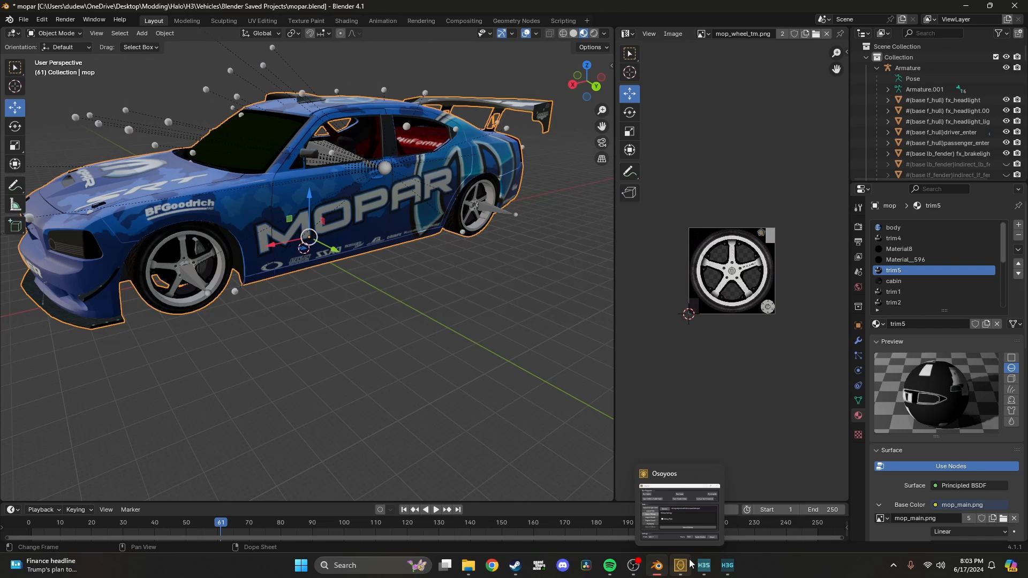
scroll(949, 263, "down", 5)
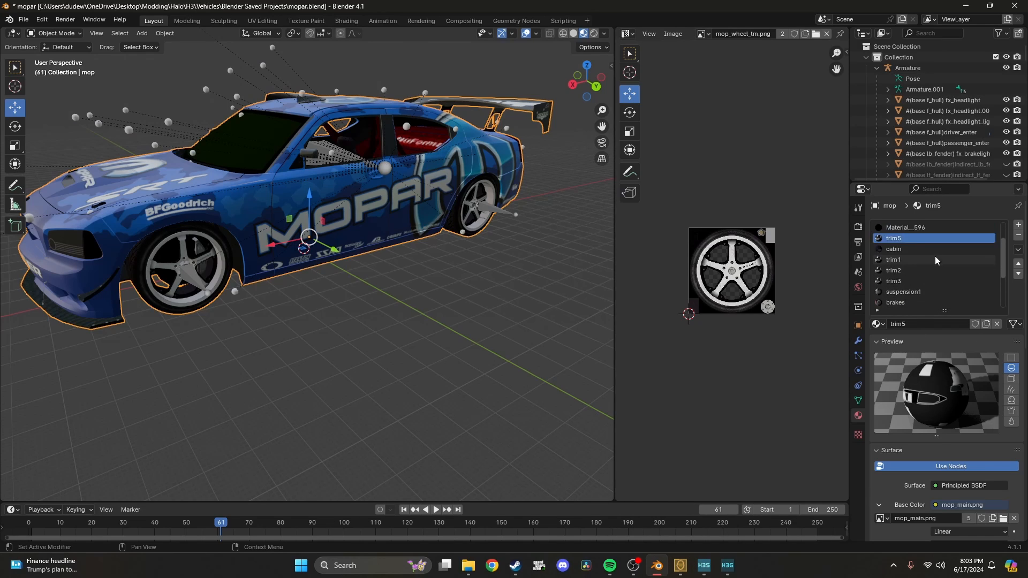
scroll(935, 255, "up", 5)
- Switch to Guerilla and create a new tag of the shader group
left_click(682, 571)
left_click(682, 571)
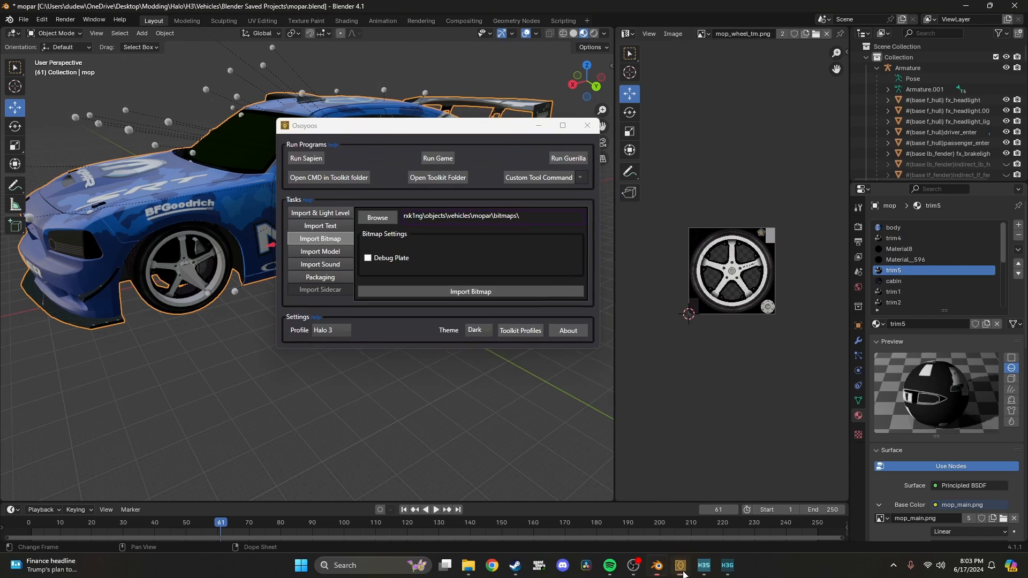
left_click(727, 566)
left_click(26, 36)
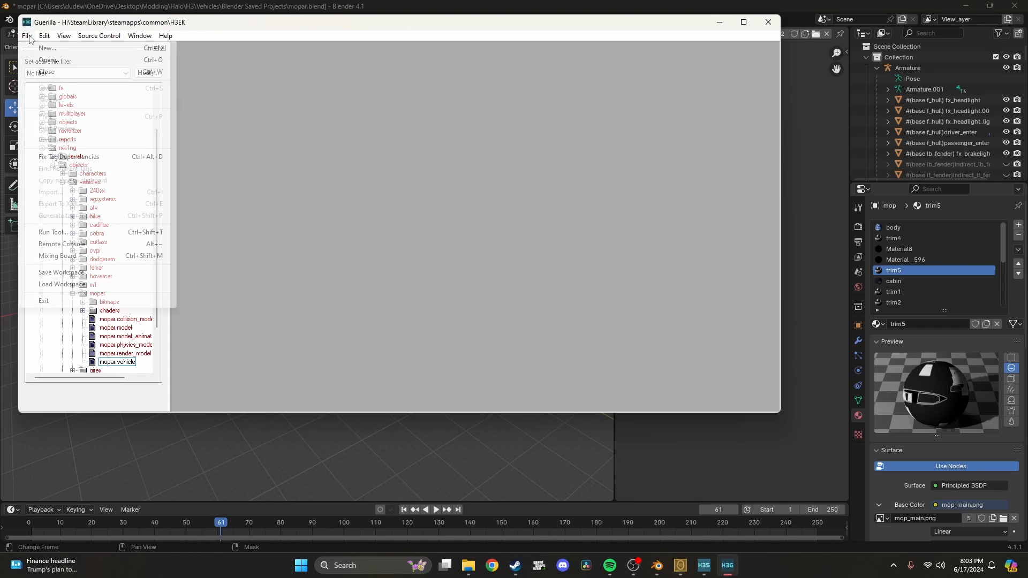
left_click(46, 48)
left_click(421, 210)
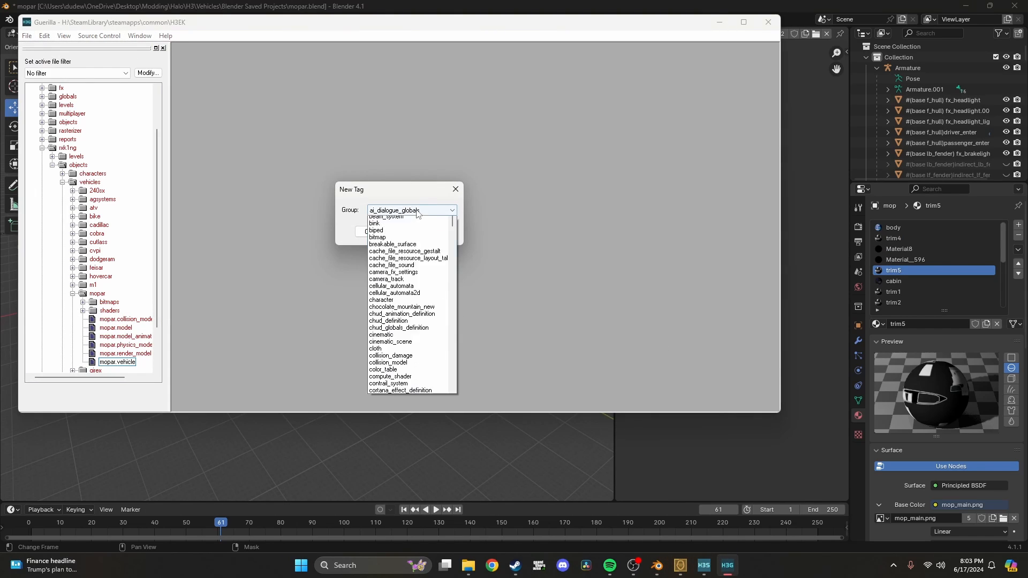
left_click_drag(453, 241, 454, 391)
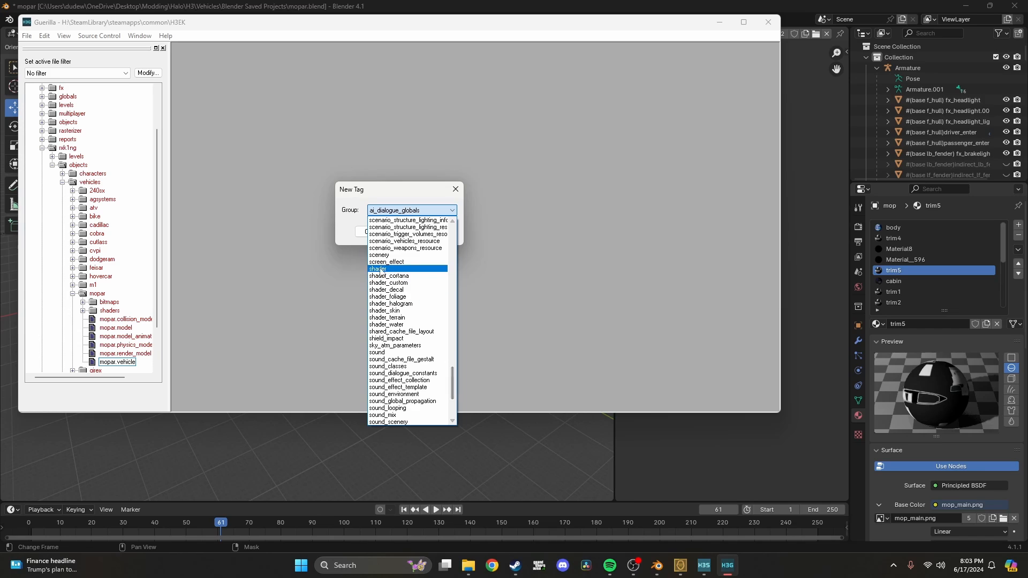
left_click(406, 271)
left_click(426, 233)
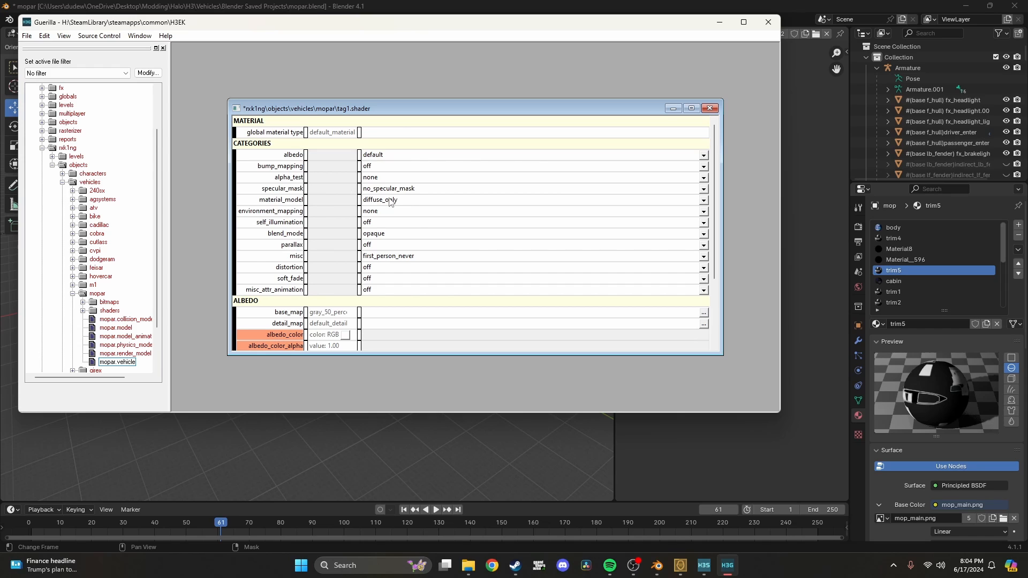
- Set the new shader's albedo base_map to body.bitmap from the mopar vehicle's bitmaps tag folder
scroll(427, 231, "down", 3)
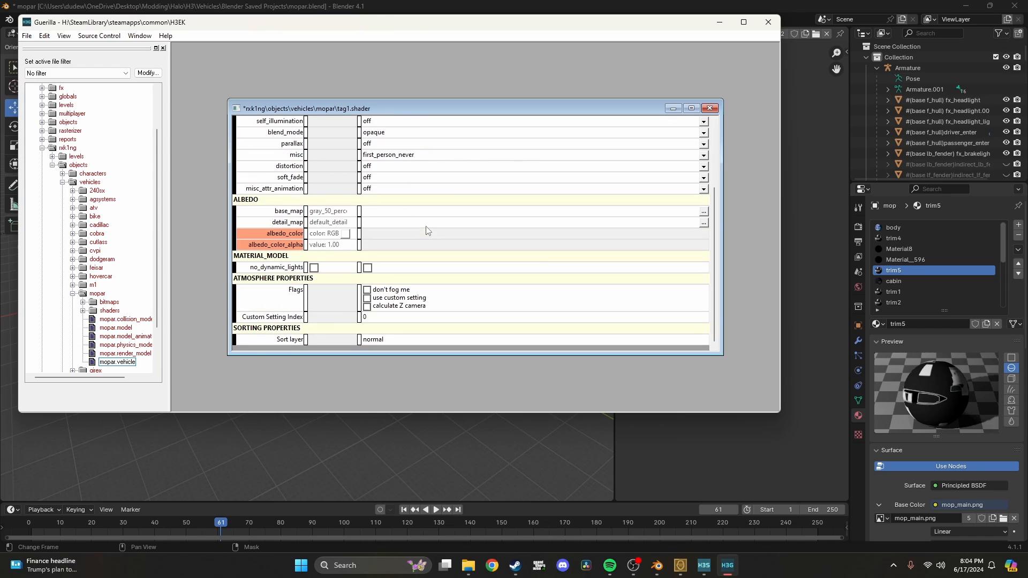
left_click(704, 212)
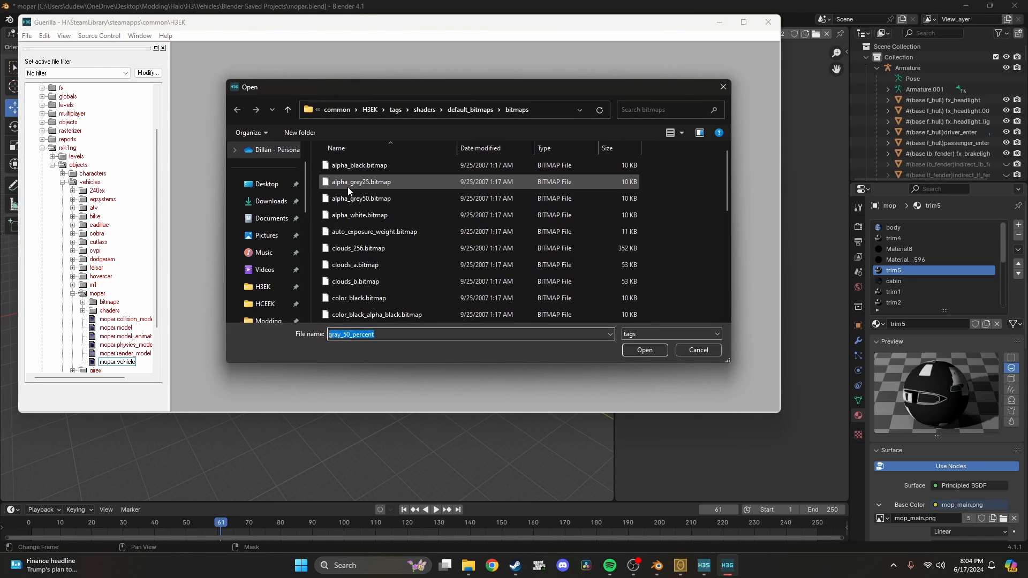
left_click(396, 110)
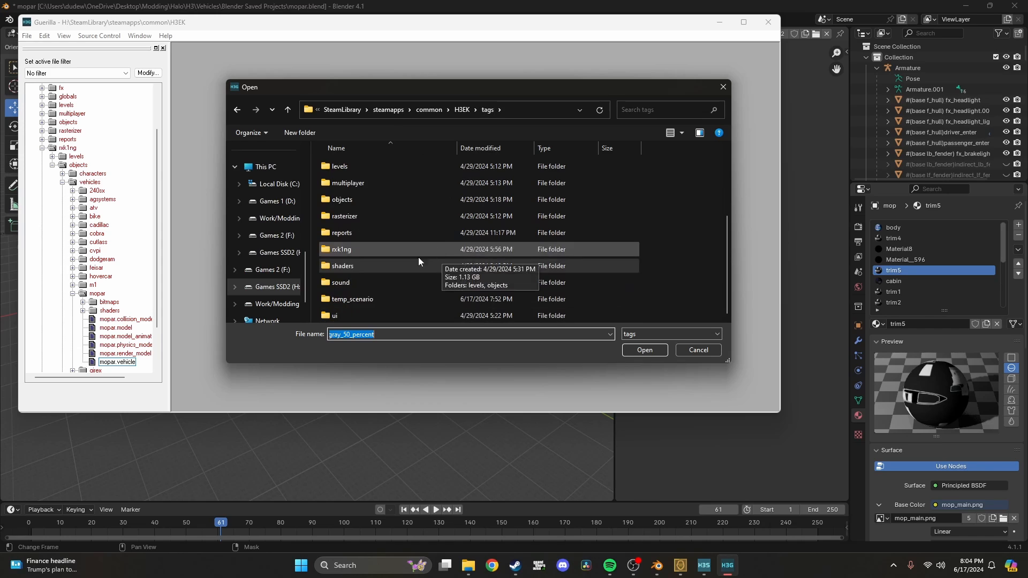
double_click(349, 249)
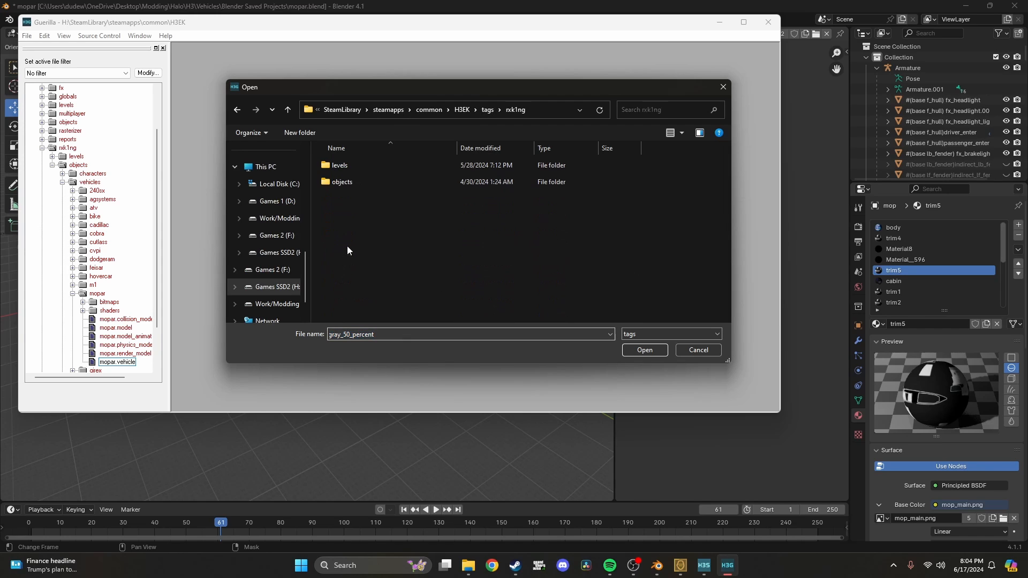
double_click(340, 182)
double_click(357, 182)
scroll(368, 195, "down", 2)
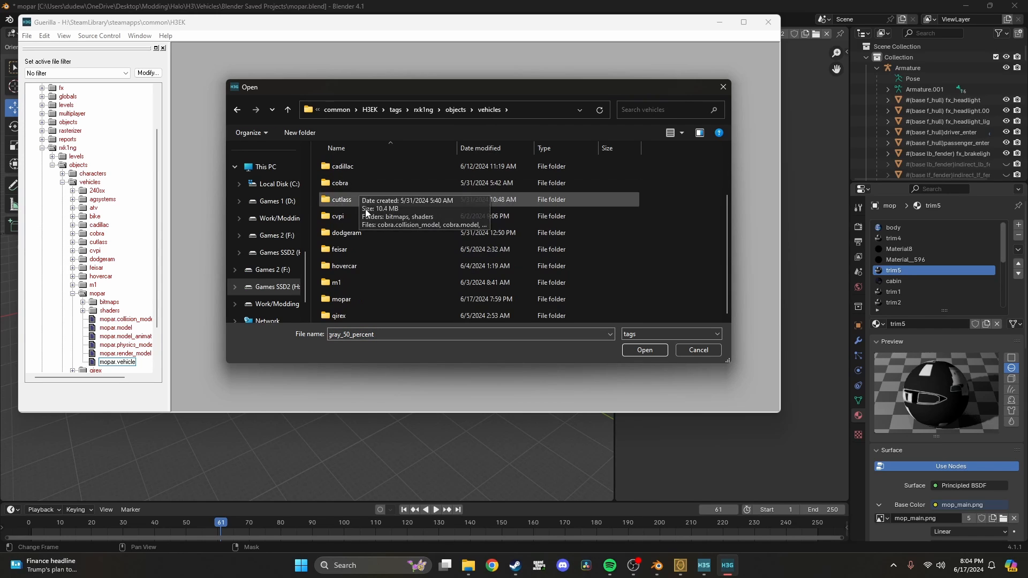
double_click(327, 303)
double_click(341, 165)
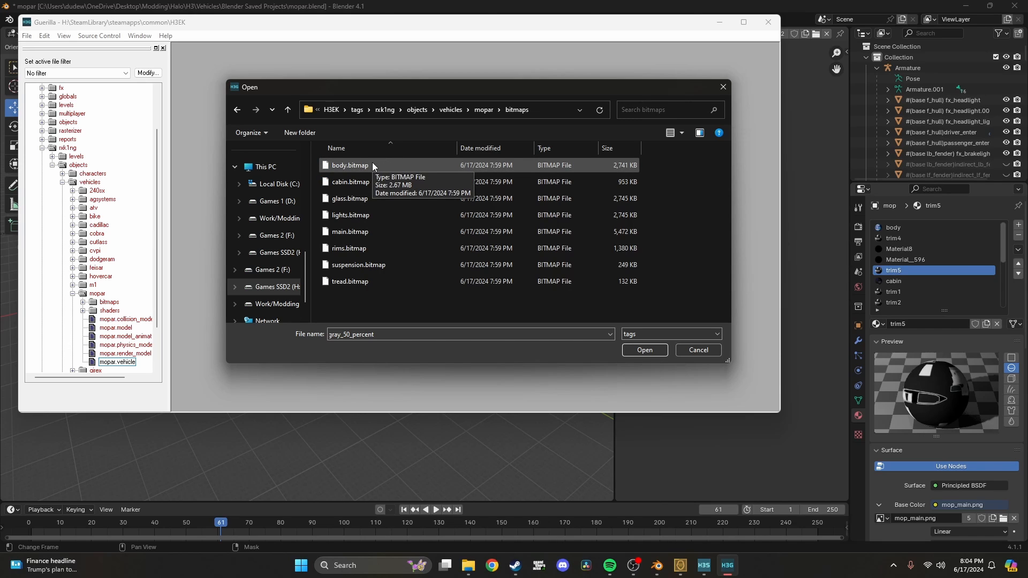
double_click(350, 165)
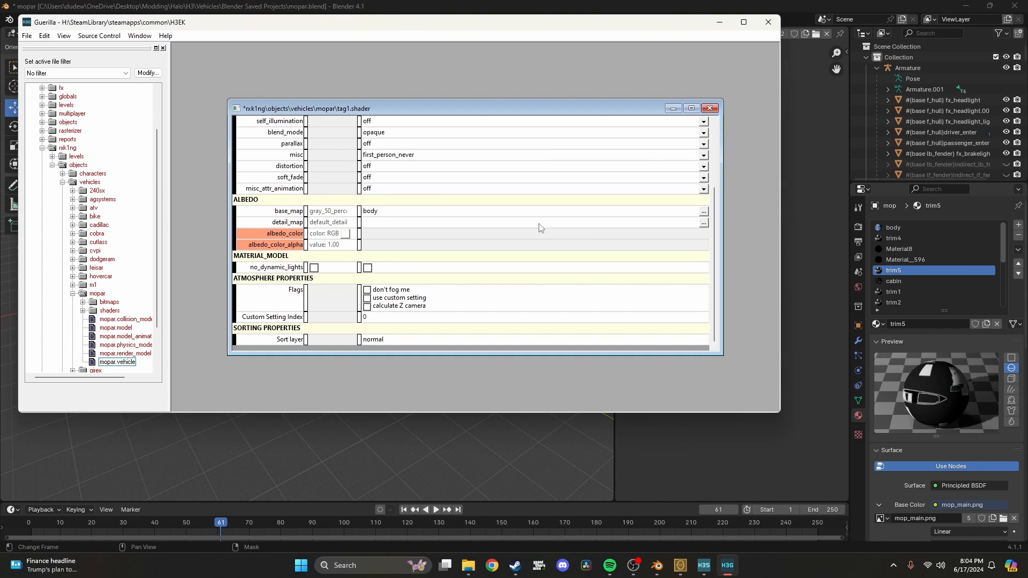
left_click(27, 36)
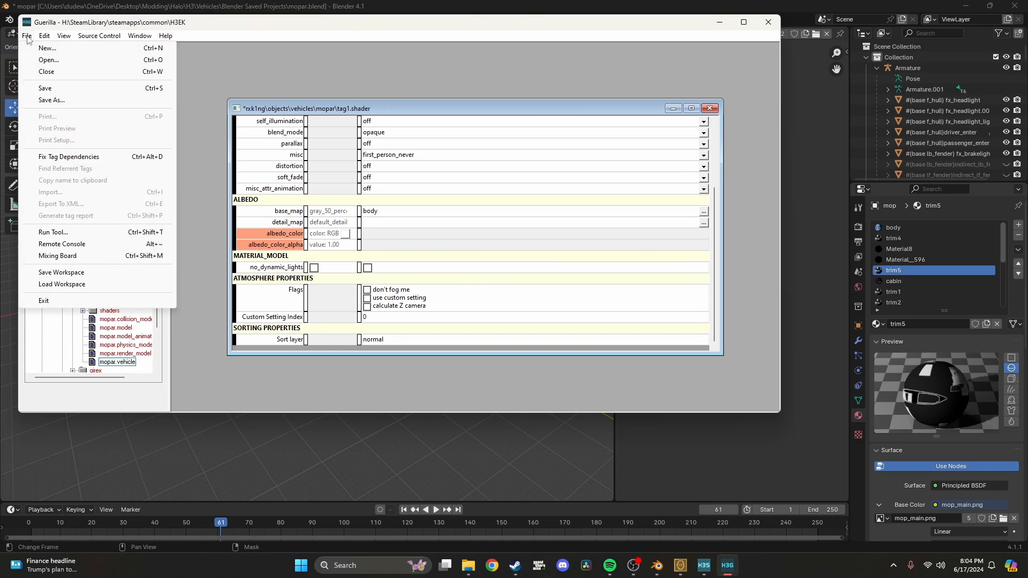
left_click(403, 222)
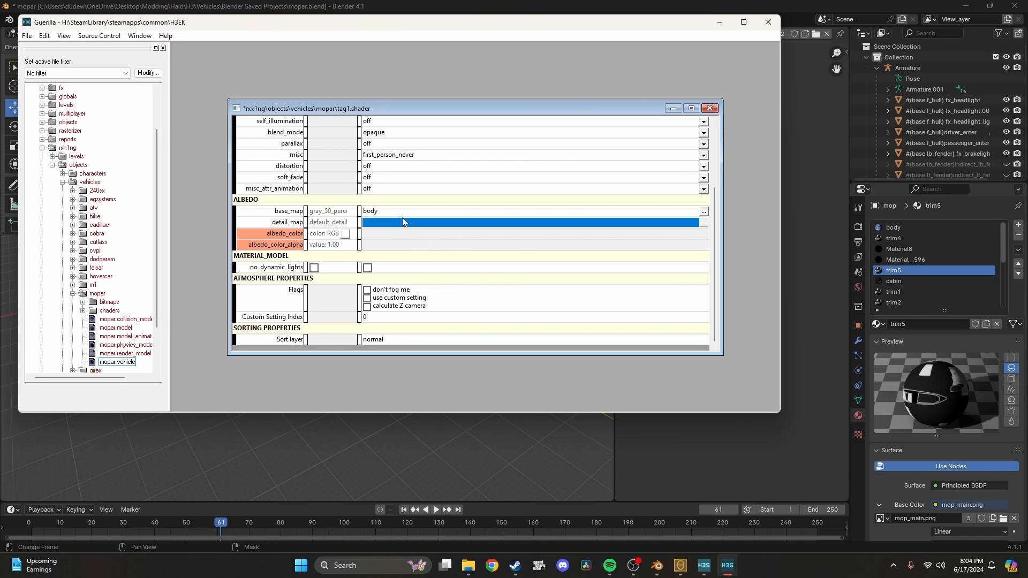
left_click(413, 211)
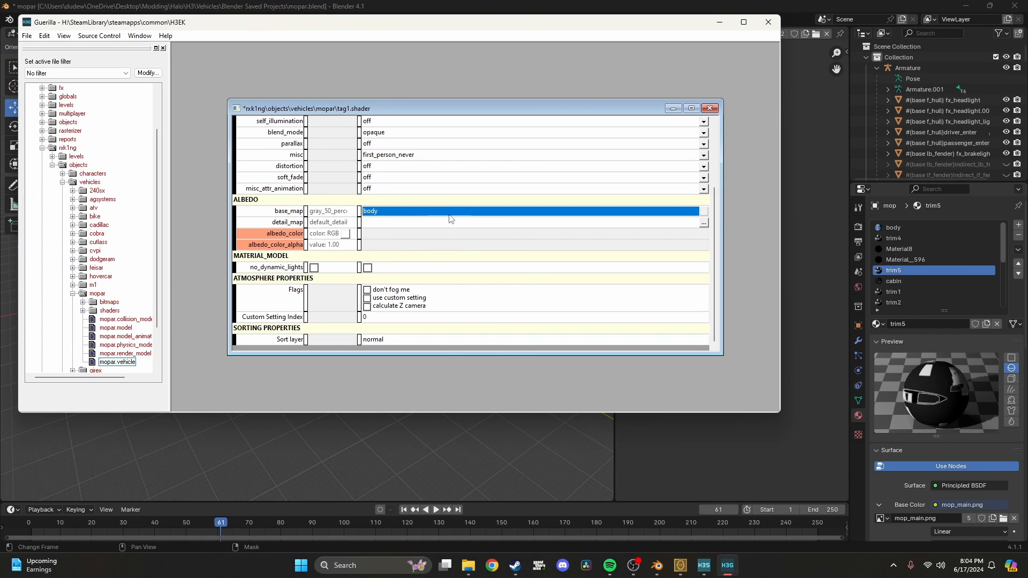
left_click(704, 216)
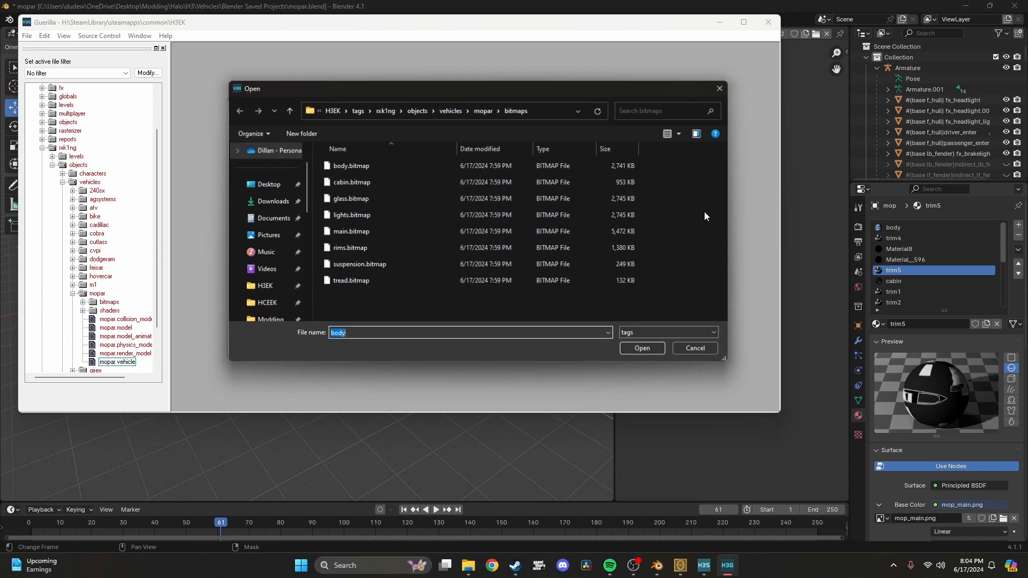
left_click(724, 88)
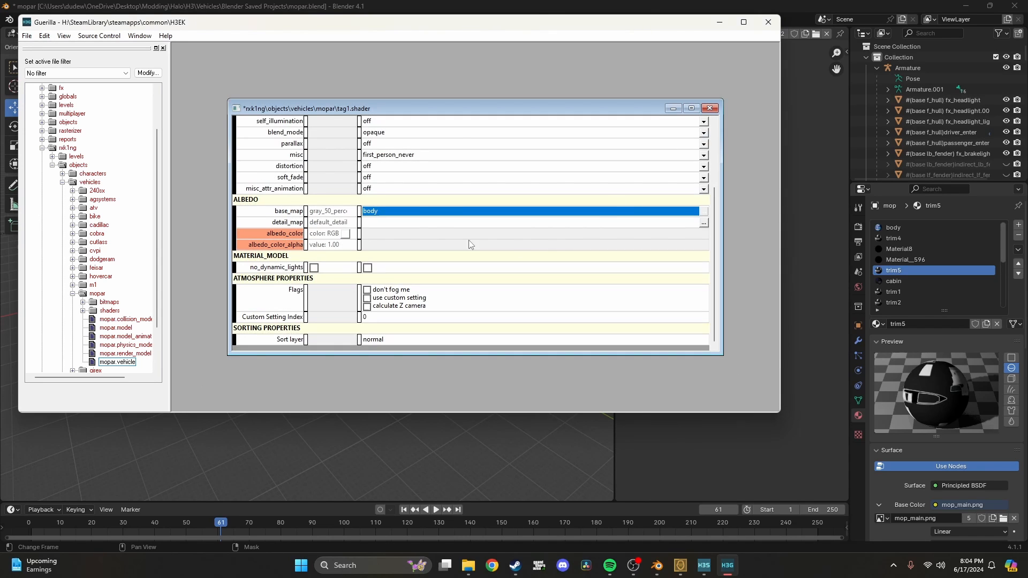
- Save the new shader tag as body in the mopar vehicle's shaders folder
left_click(25, 36)
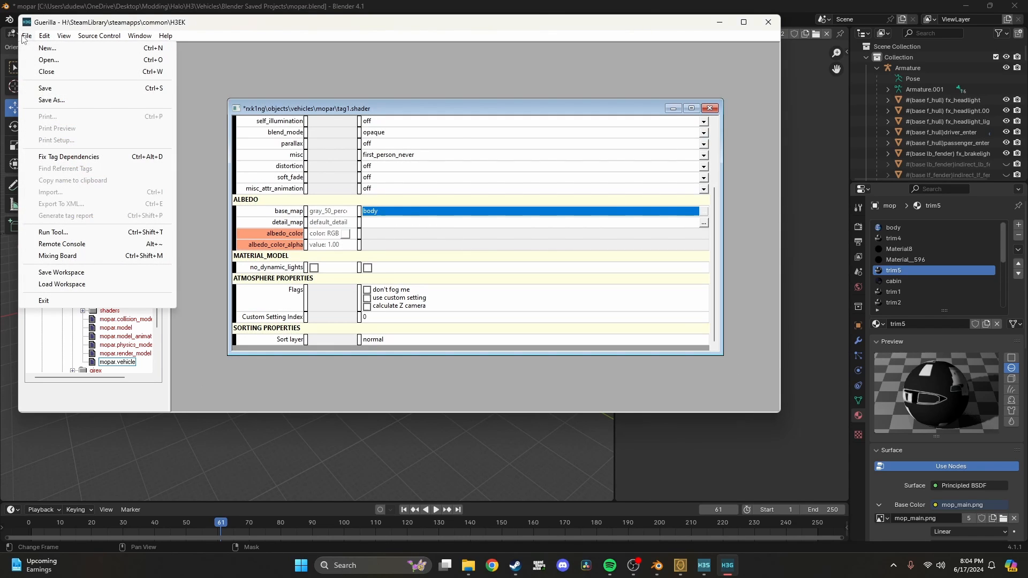
left_click(52, 100)
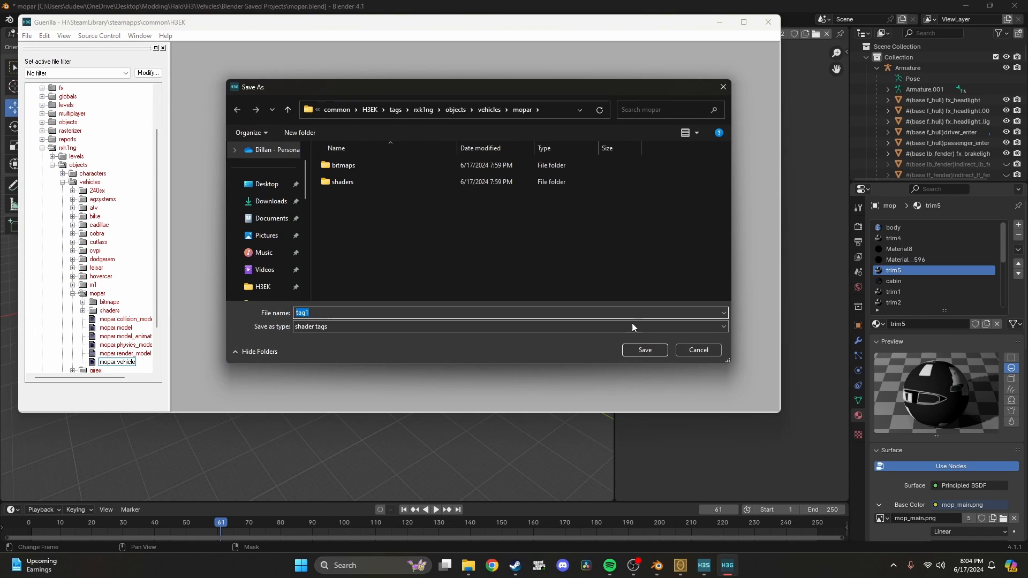
double_click(342, 183)
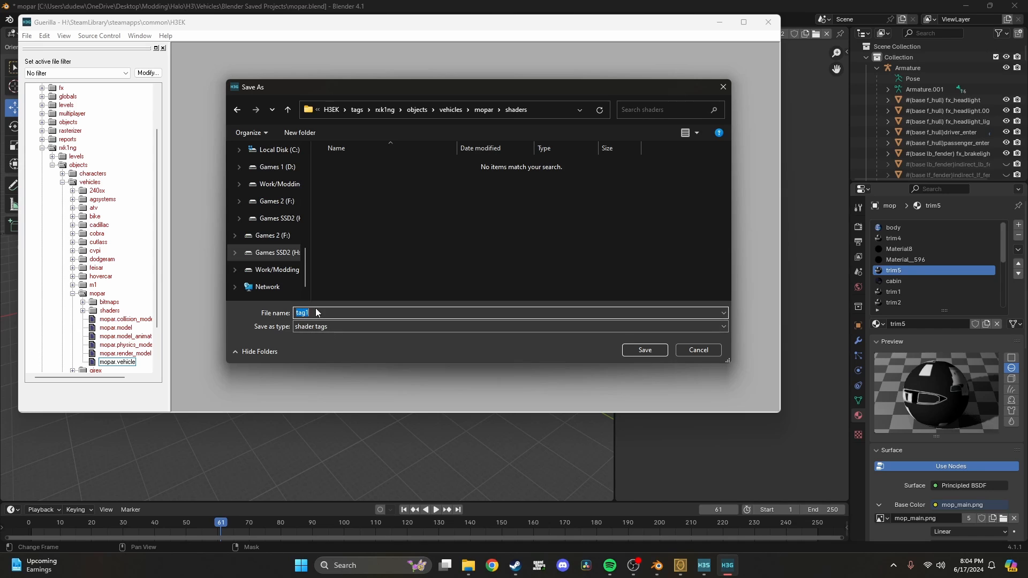
type("body")
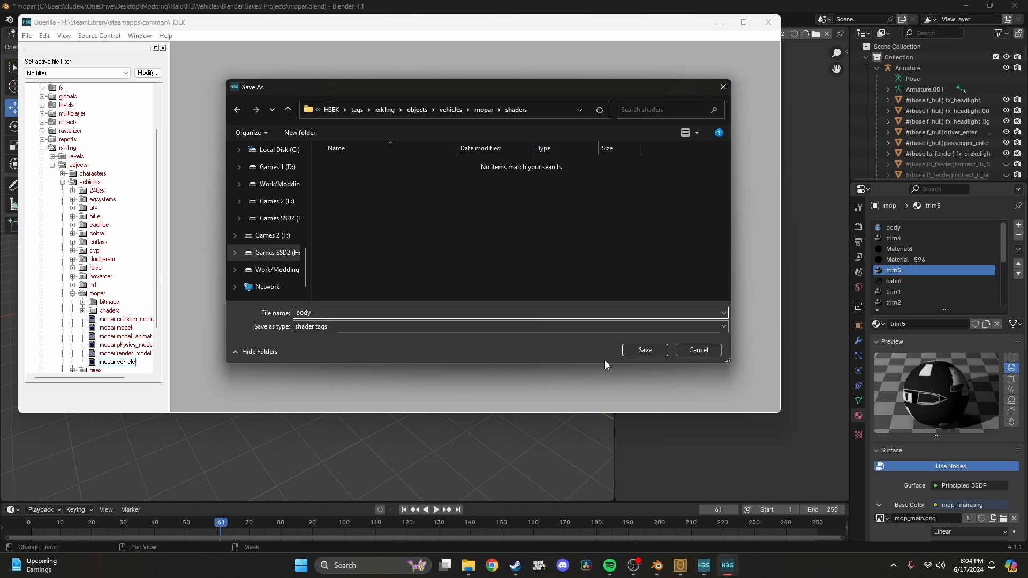
left_click(645, 351)
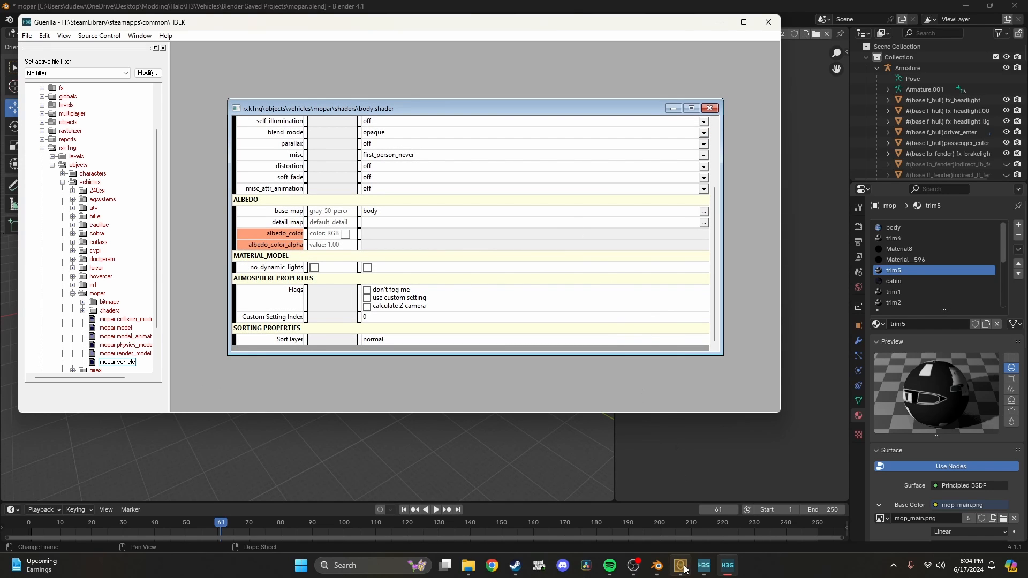
- Switch to Osoyoos and re-import the mopar vehicle's model with the Render option
left_click(684, 568)
left_click(322, 253)
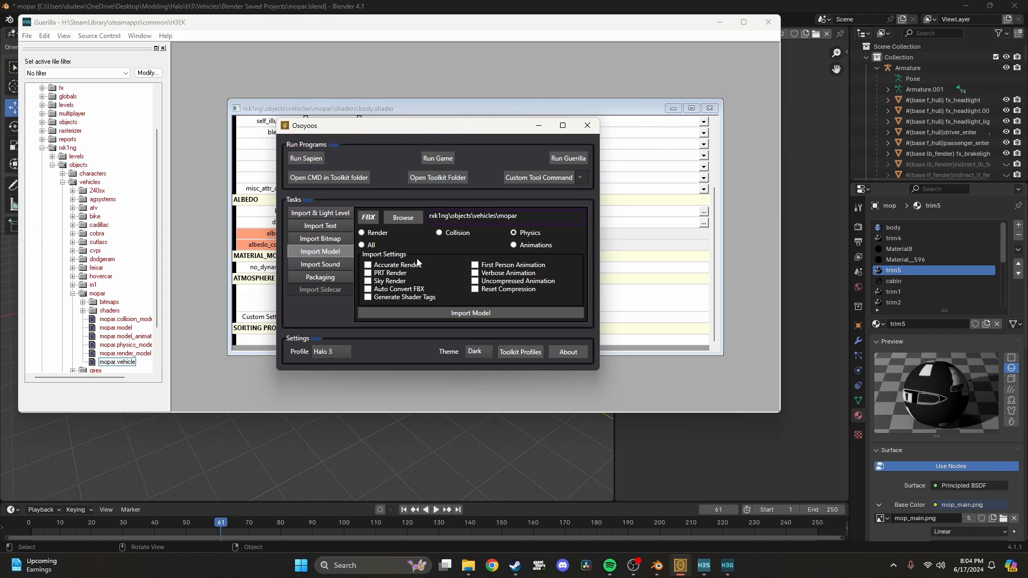
left_click(430, 315)
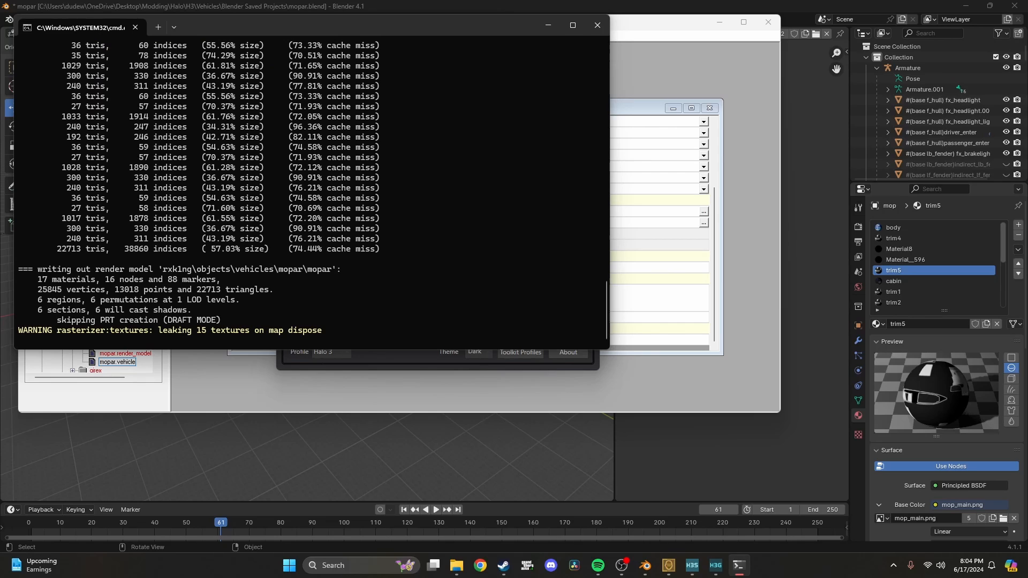
key("Return")
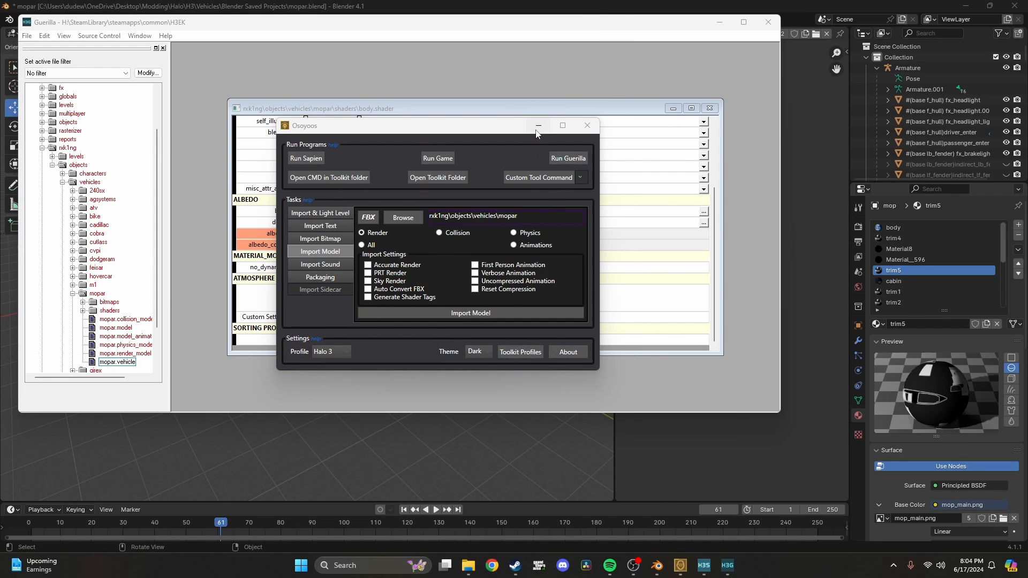
left_click(537, 129)
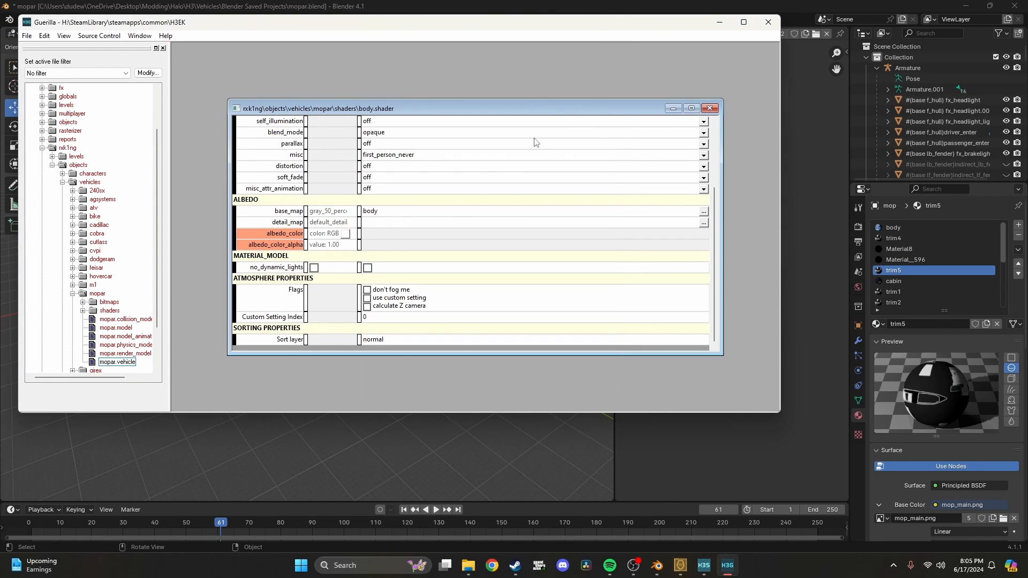
- Switch to Sapien and examine the reloaded Mopar Charger from both sides and the front to check its body texture
left_click(705, 565)
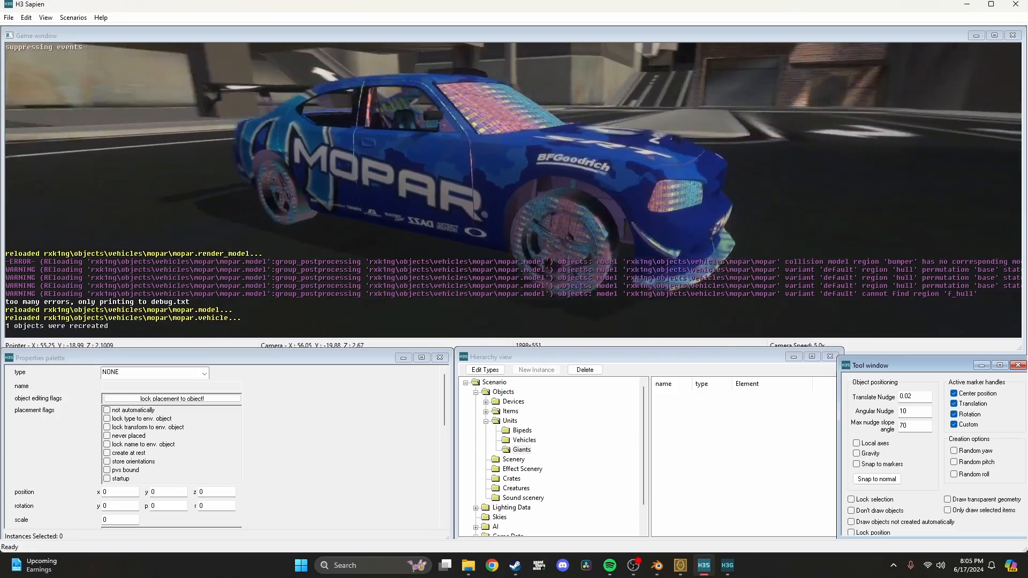
key("d")
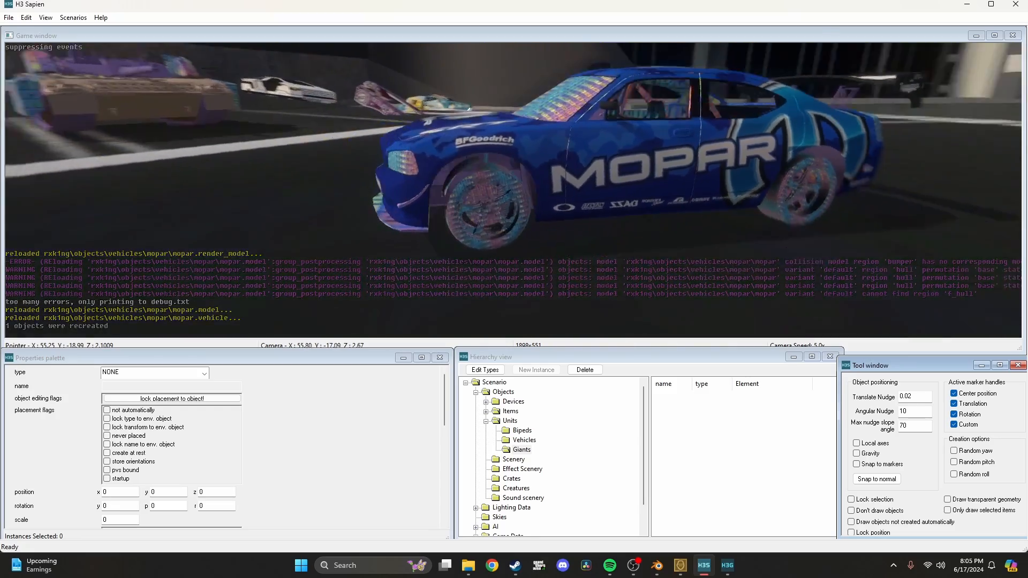
key("a")
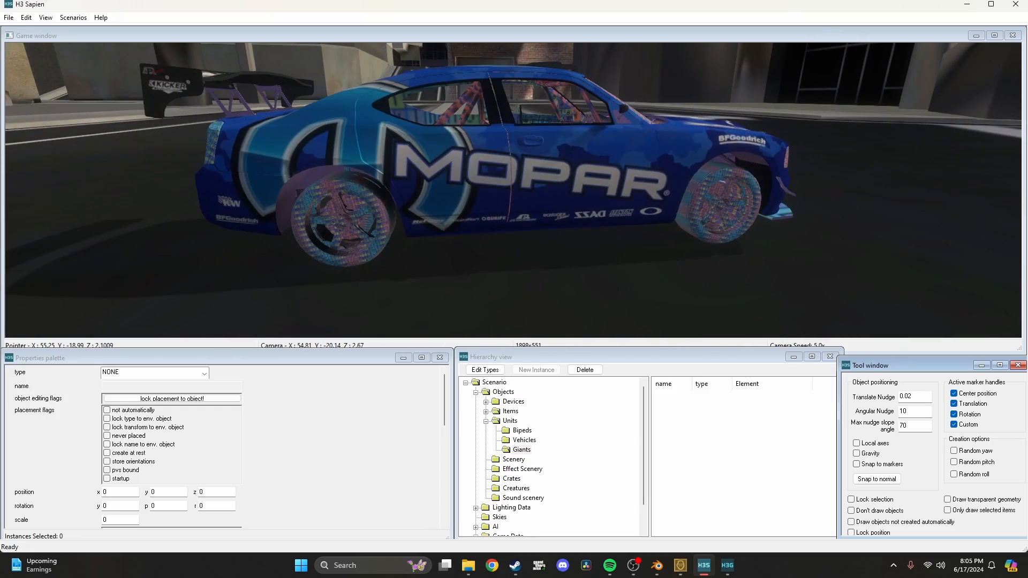
key("d")
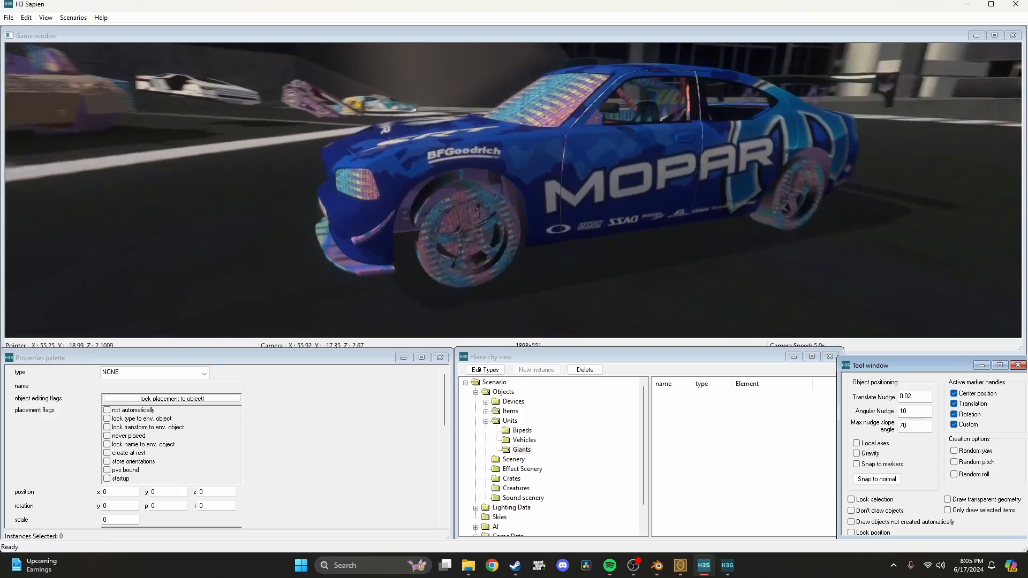
key("a")
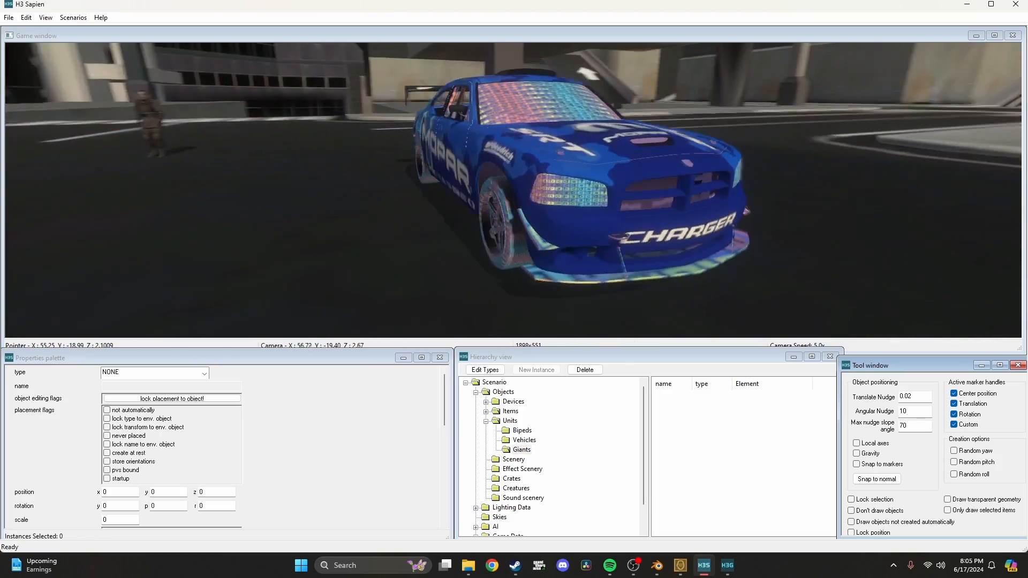
key("a")
key("w")
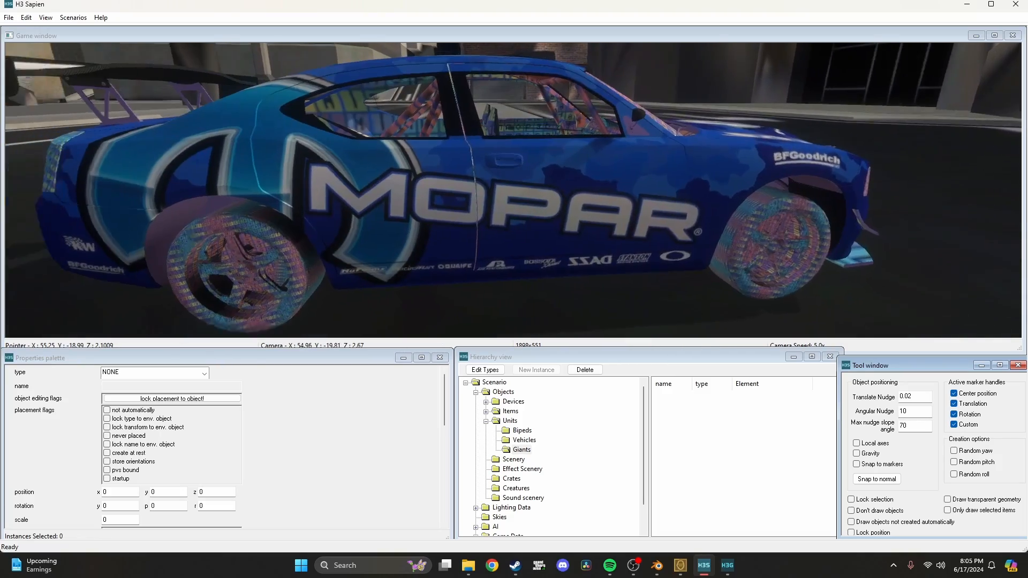
key("s")
key("d")
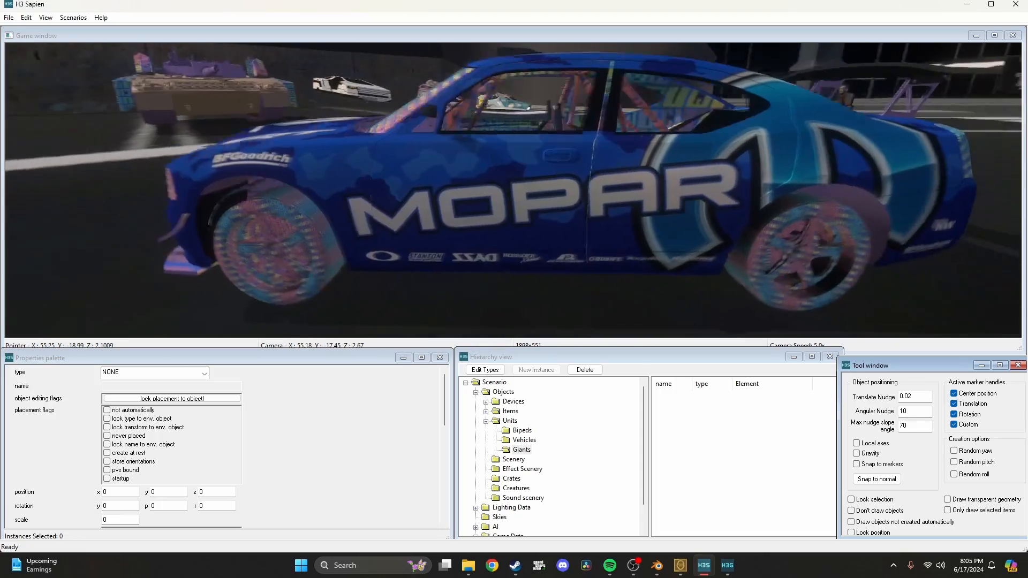
key("d")
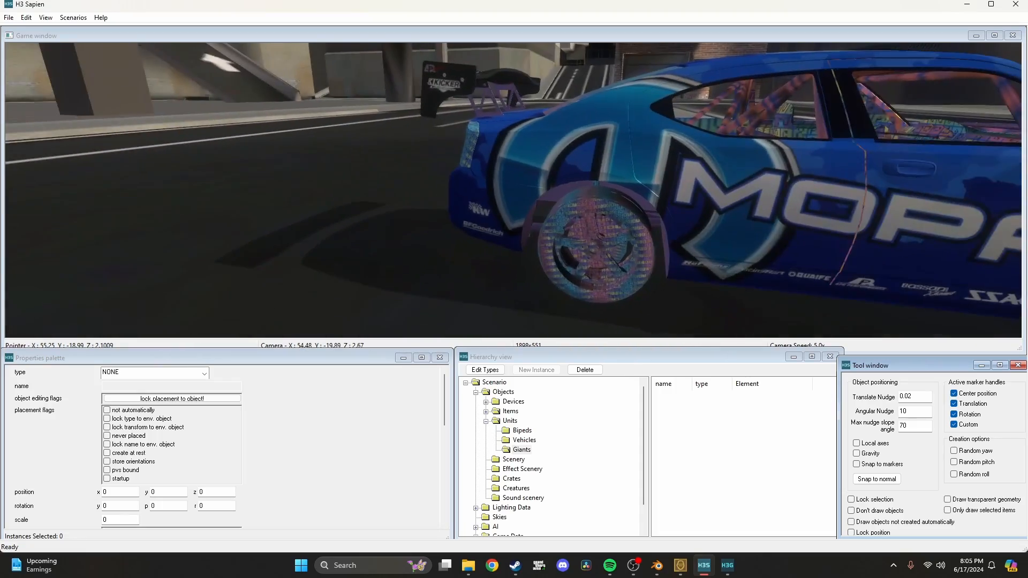
key("d")
key("d")
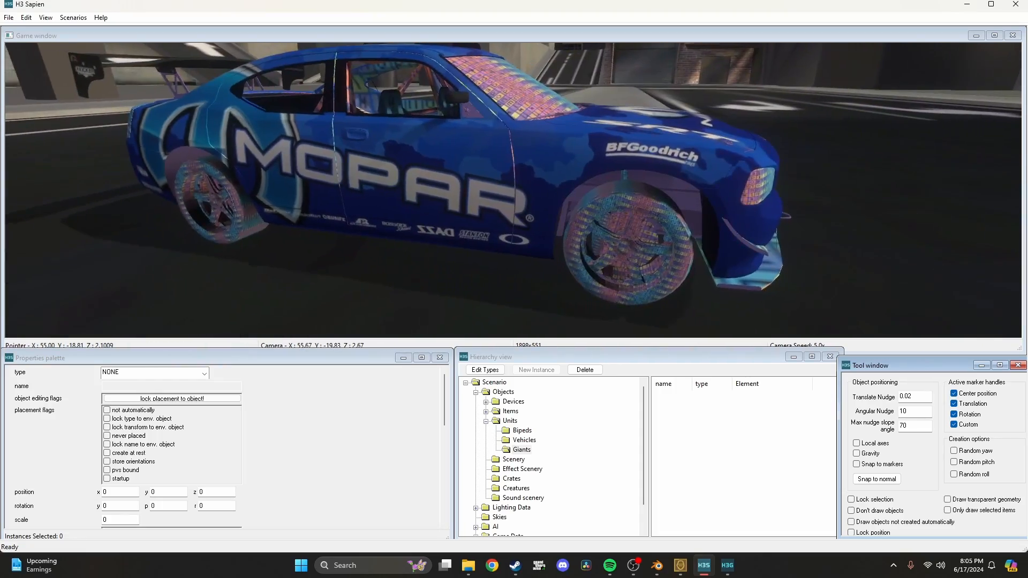
key("d")
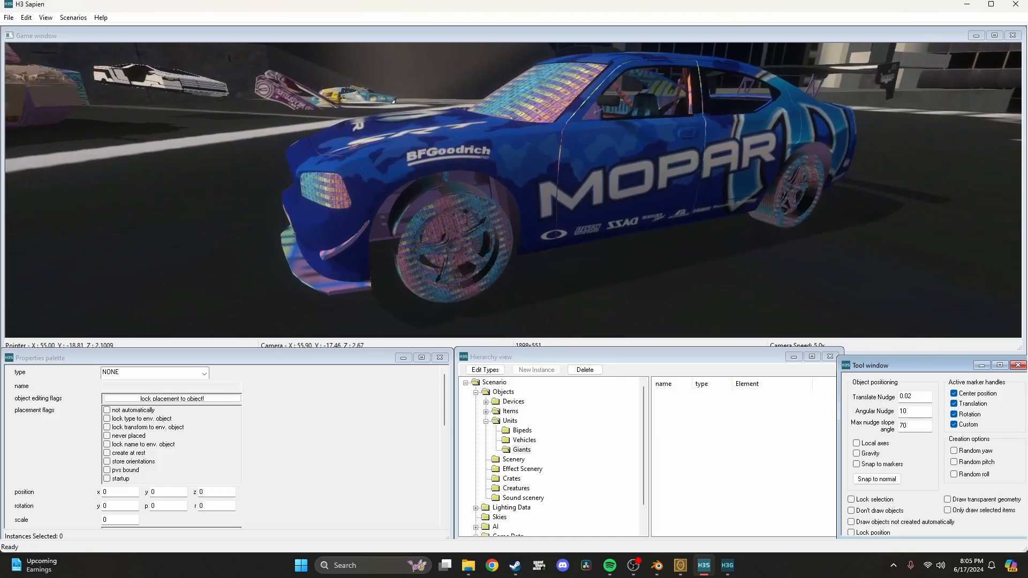
key("d")
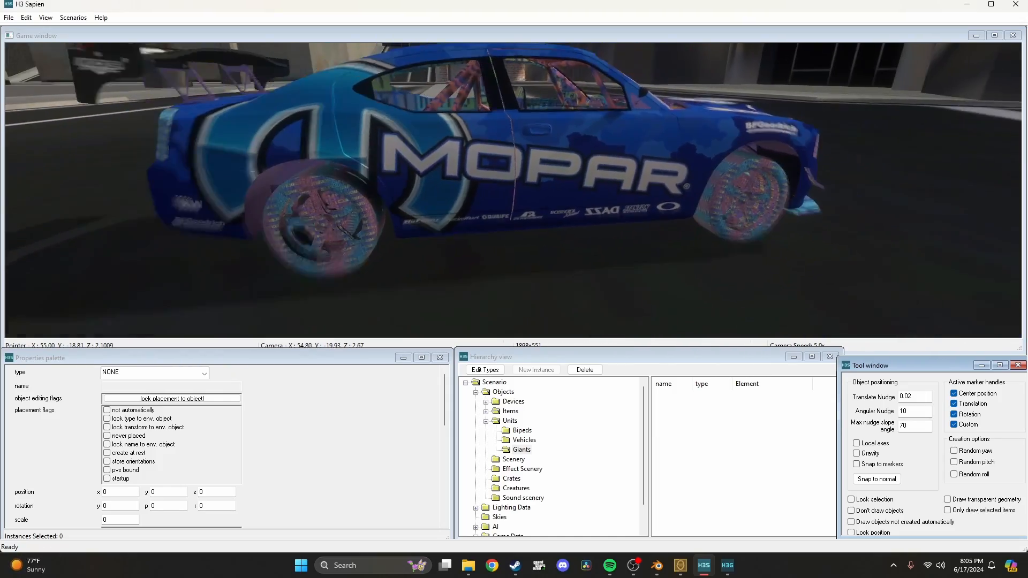
key("w")
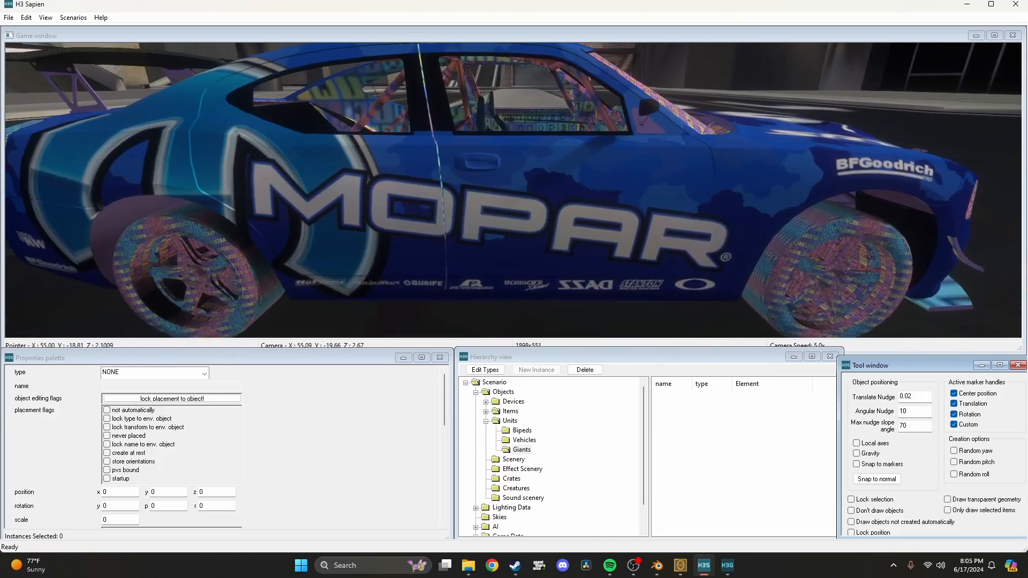
key("s")
key("d")
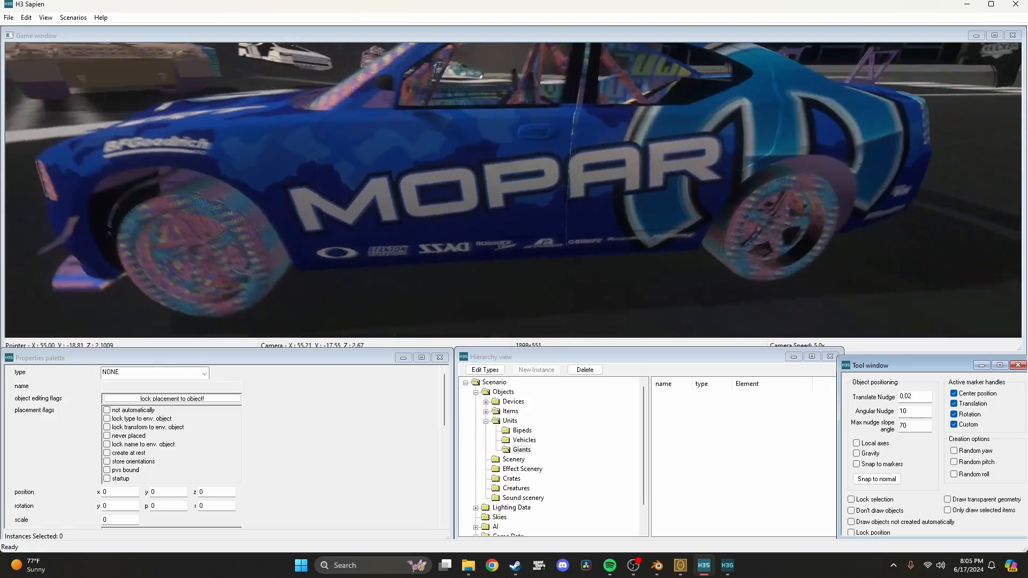
key("d")
key("a")
key("w")
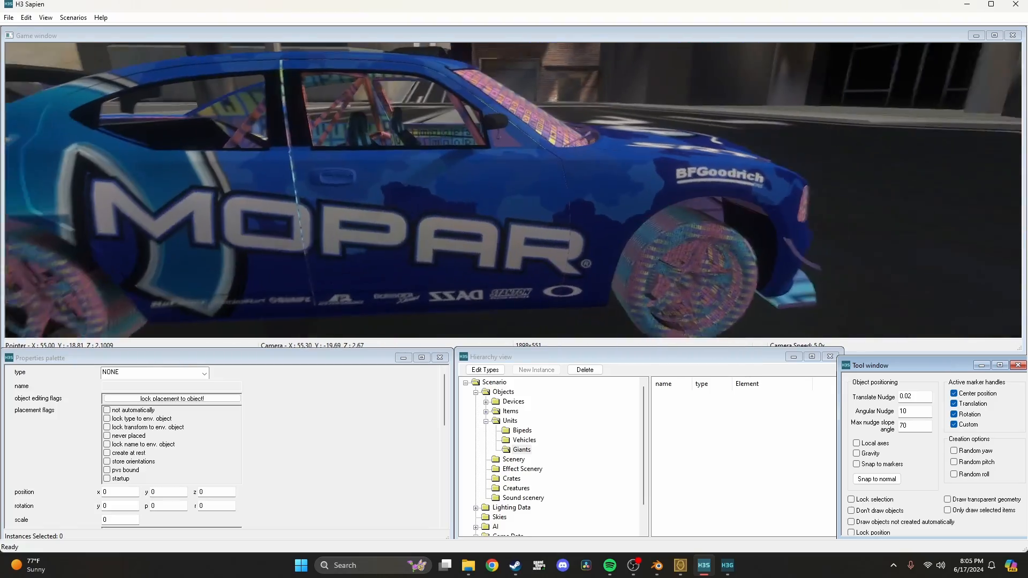
key("s")
key("w")
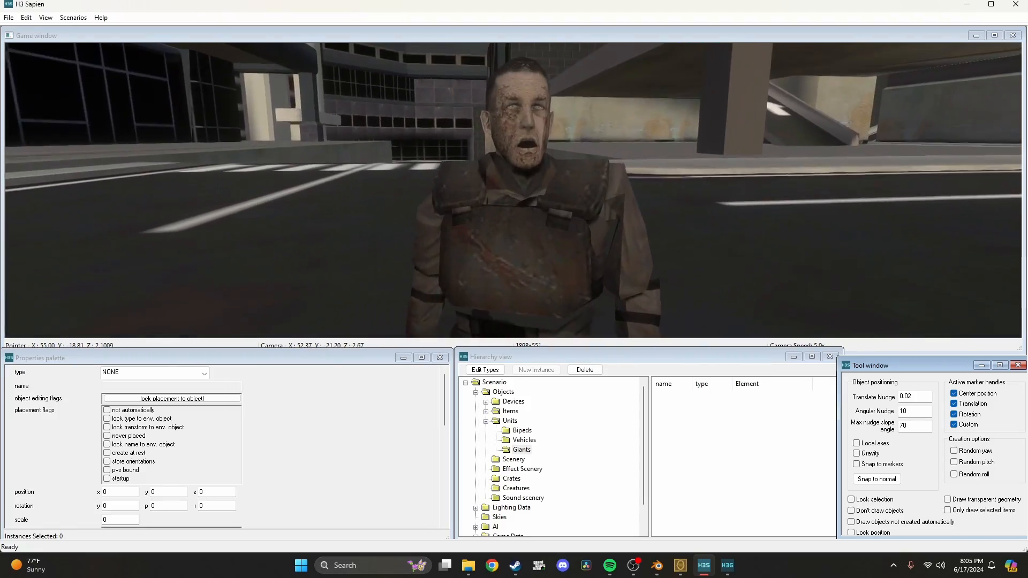
key("w")
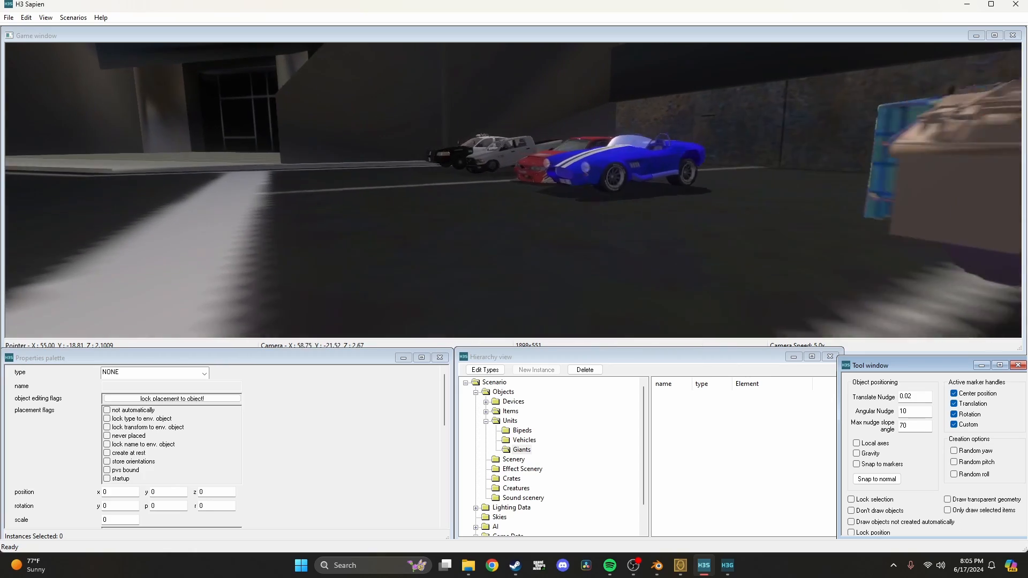
key("w")
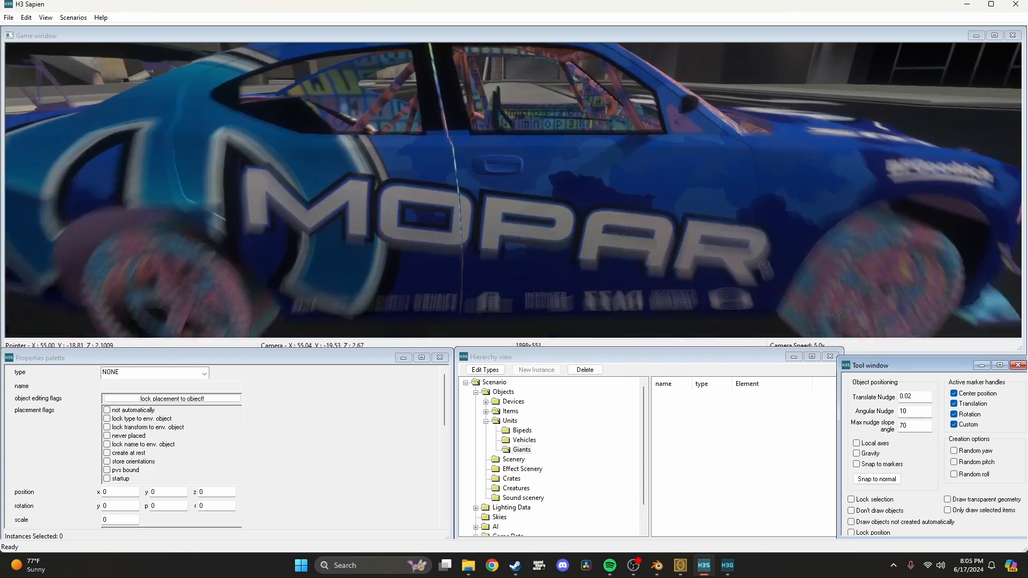
key("s")
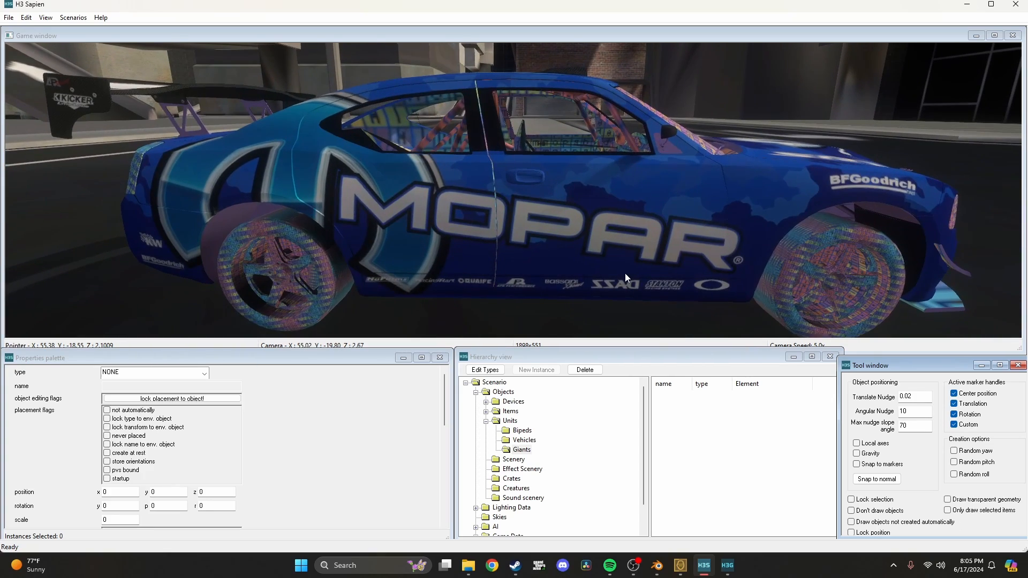
middle_click_drag(604, 262, 557, 254)
key("d")
key("d")
key("a")
key("a")
key("w")
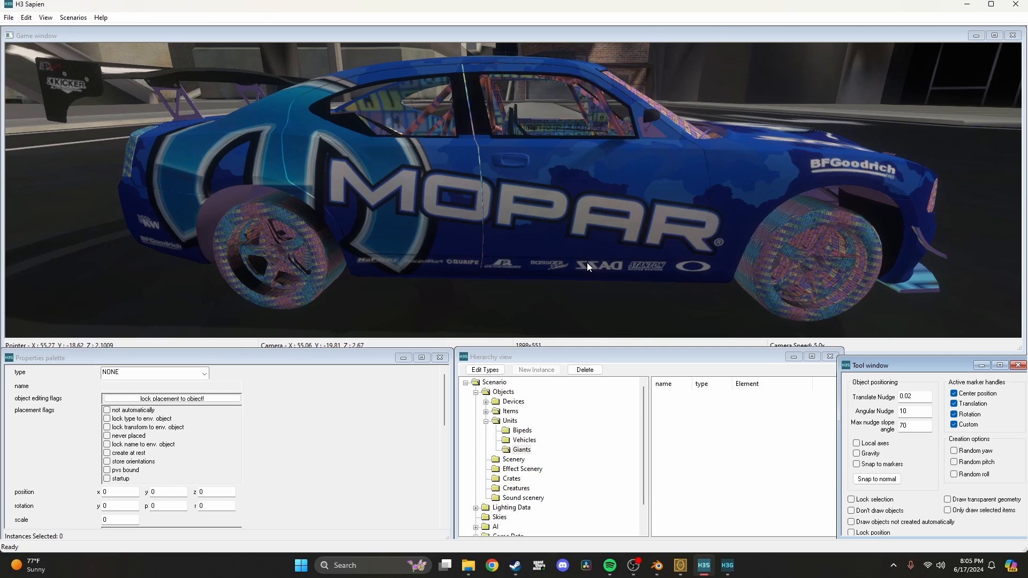